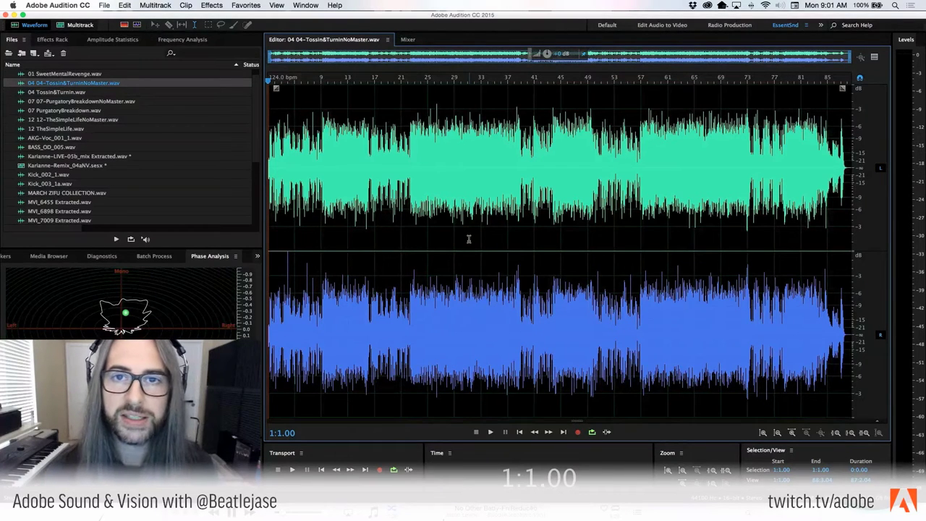
- Scan the amplitude statistics of the whole 04-Tossin&TurninNoMaster.wav track
key(XF86AudioLowerVolume)
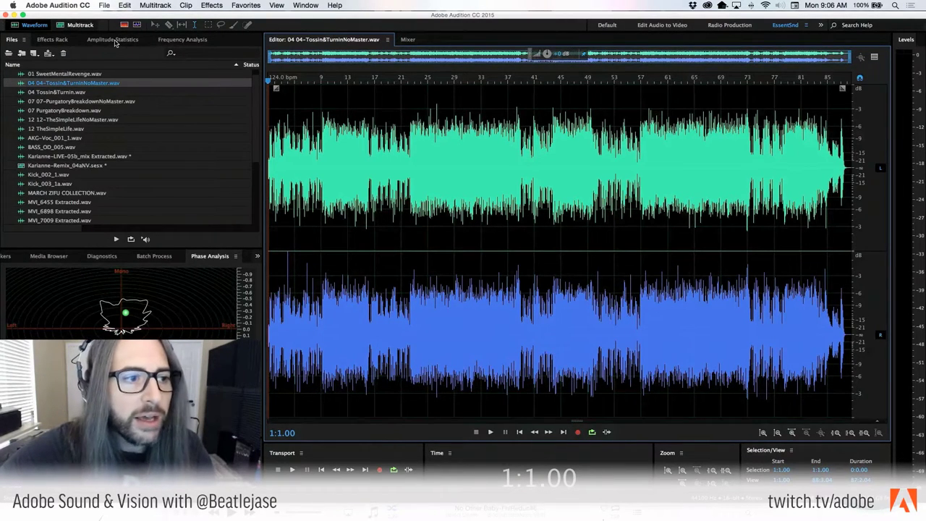
click(113, 40)
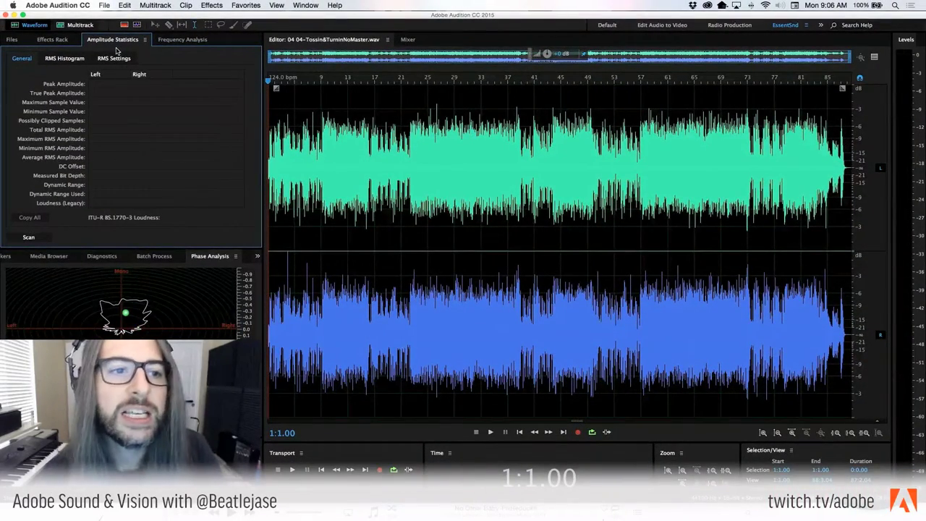
click(300, 5)
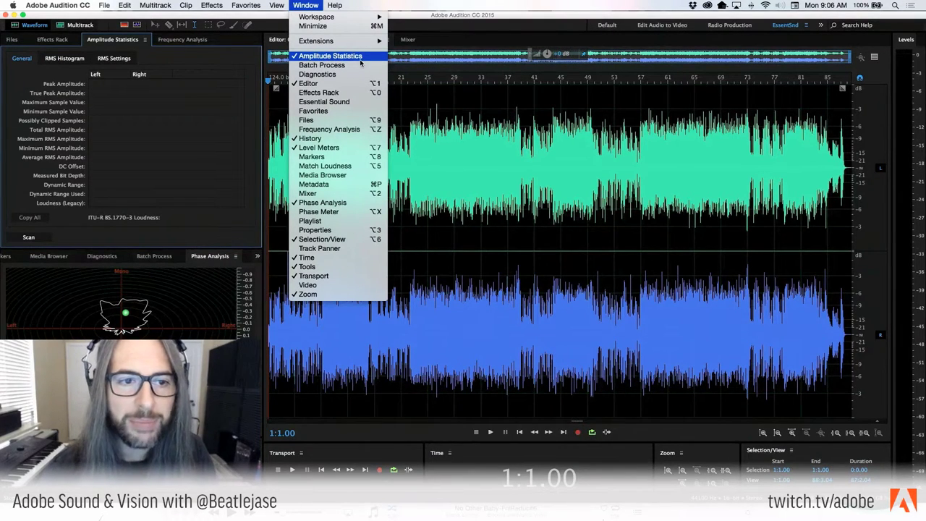
click(340, 56)
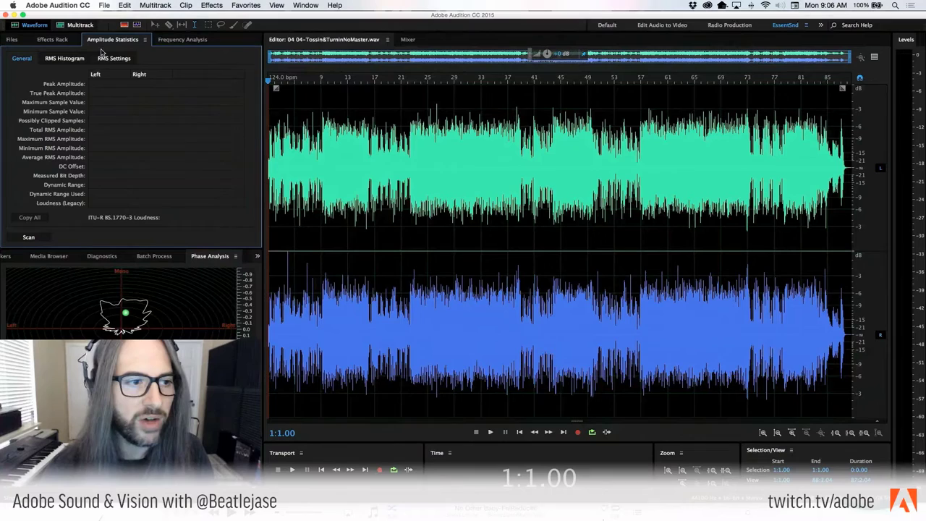
click(38, 237)
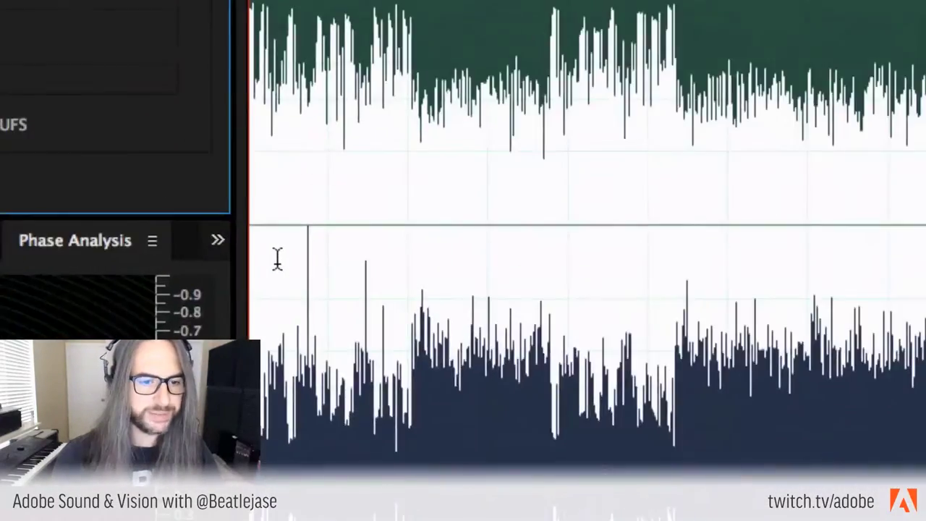
- Examine the tall peak near beat 4:1 in the right channel close up
drag(281, 259, 344, 264)
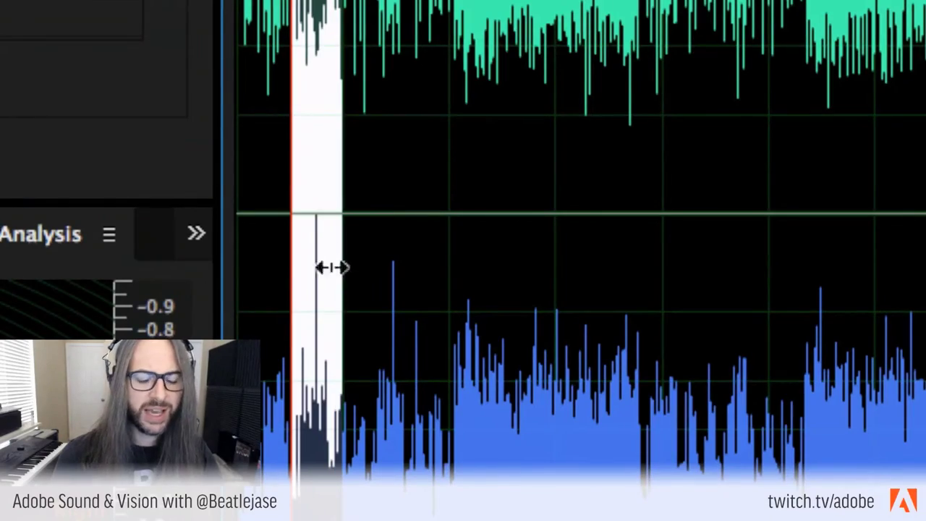
click(304, 264)
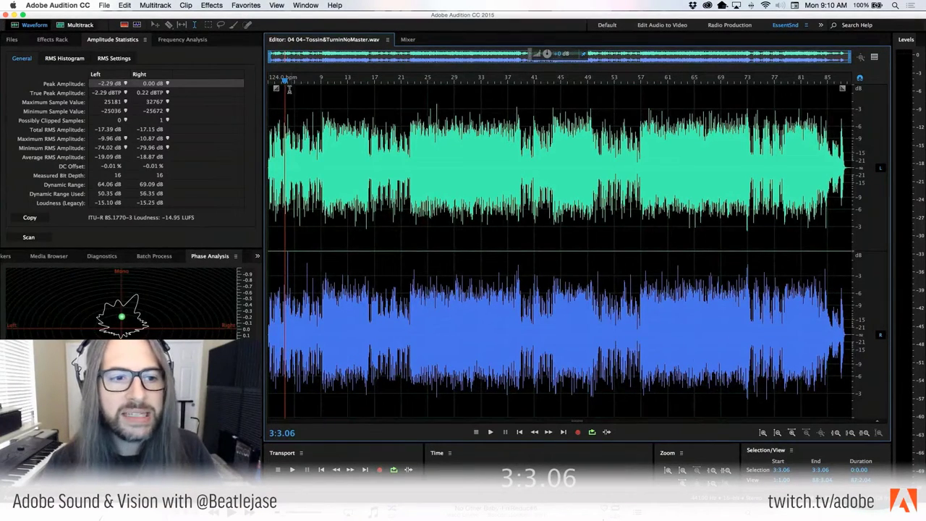
key(=)
key(=)
key(=)
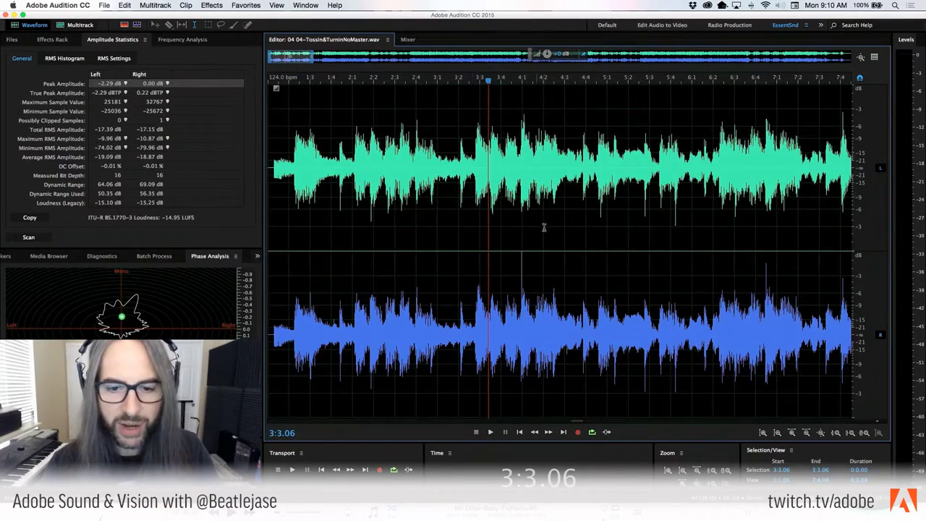
scroll(515, 267, down, 2)
scroll(515, 267, up, 3)
scroll(515, 267, up, 2)
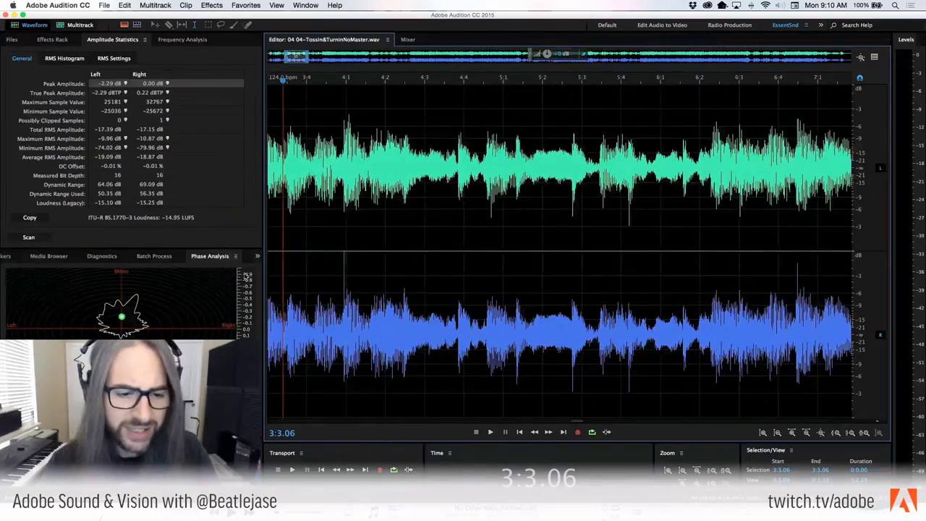
scroll(329, 274, left, 2)
scroll(364, 281, up, 4)
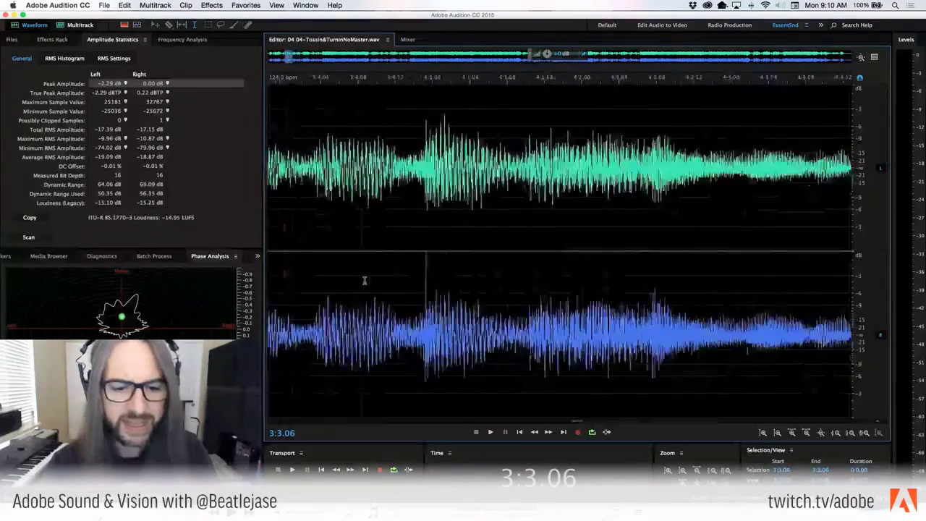
scroll(459, 297, up, 2)
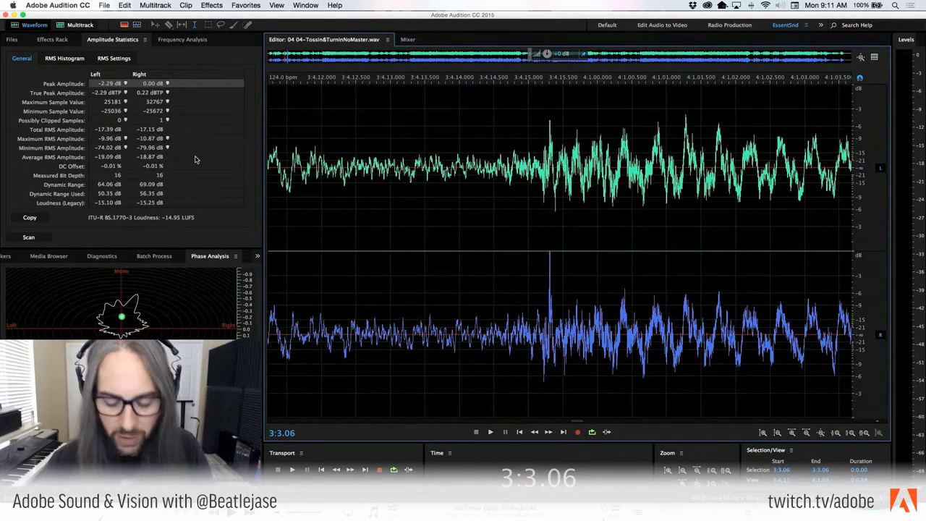
scroll(511, 227, down, 5)
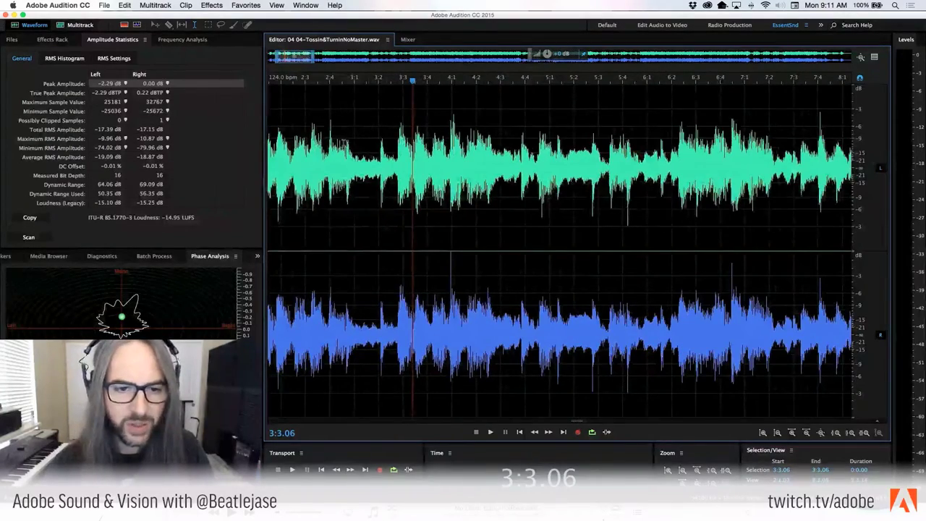
- Play back the passage around the peak at beat 4:1, starting from several points shortly before it
click(333, 143)
key(space)
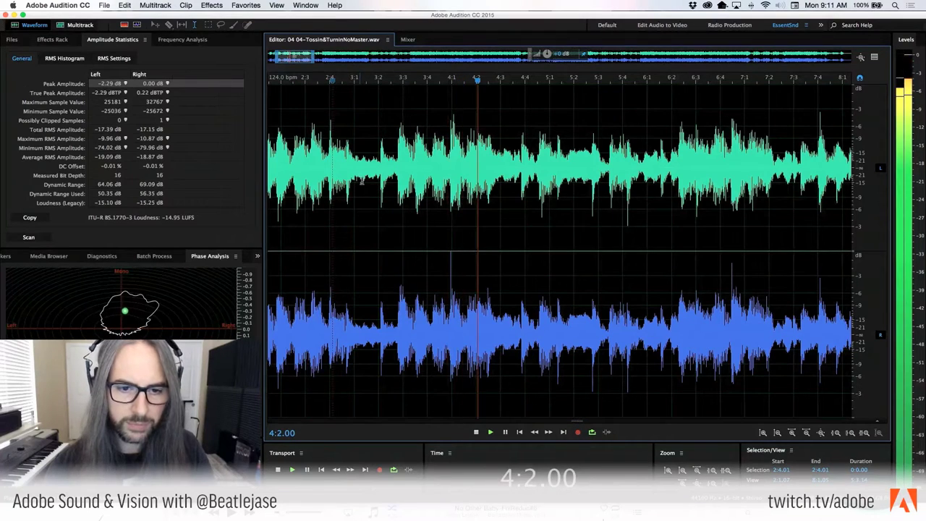
key(space)
click(397, 132)
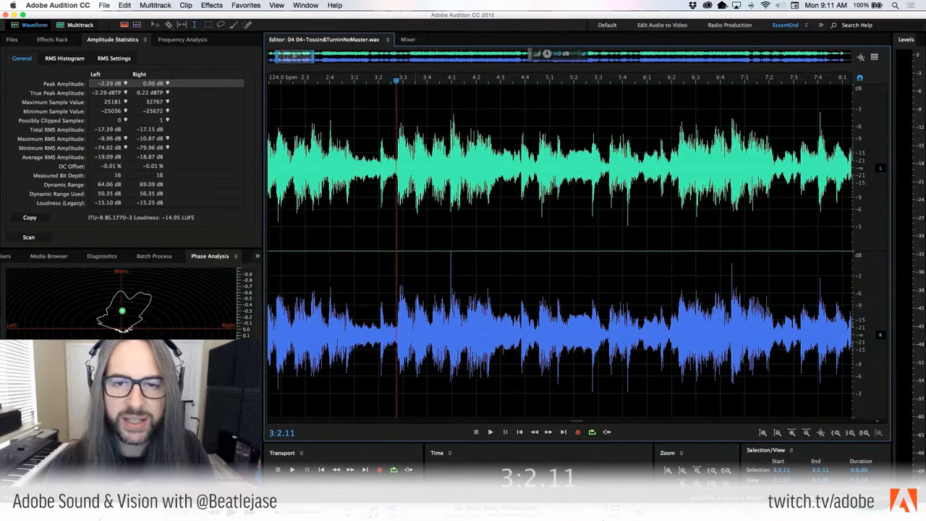
key(space)
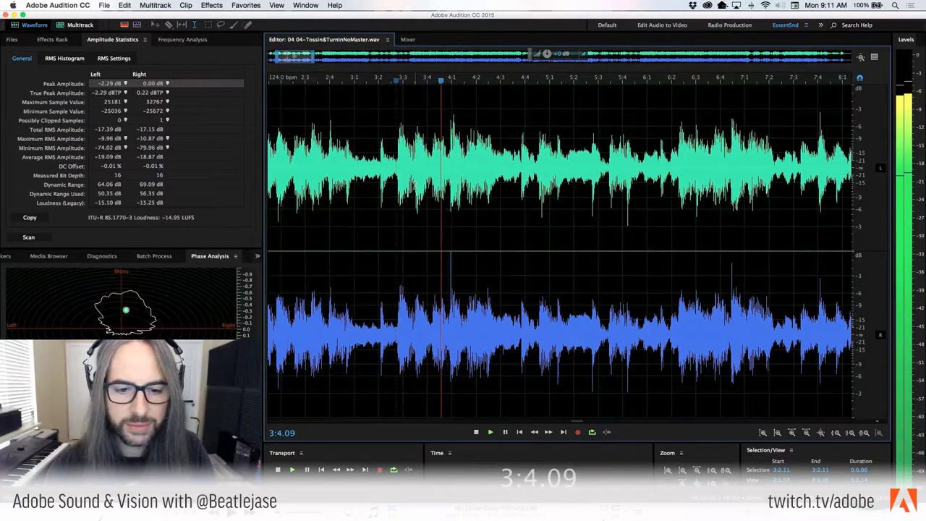
click(431, 212)
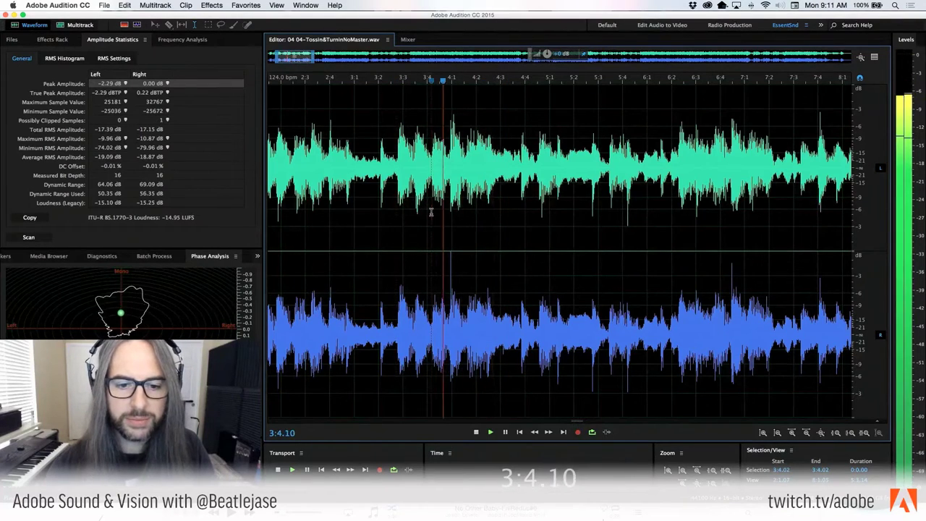
key(space)
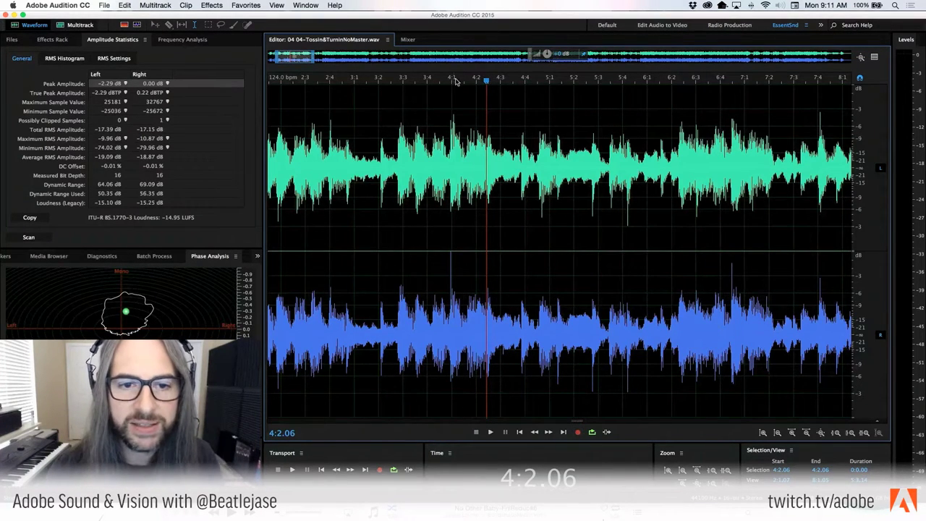
- Select only the short clipped peak around 3:4.15.310 in both channels and inspect its individual samples
scroll(448, 81, up, 6)
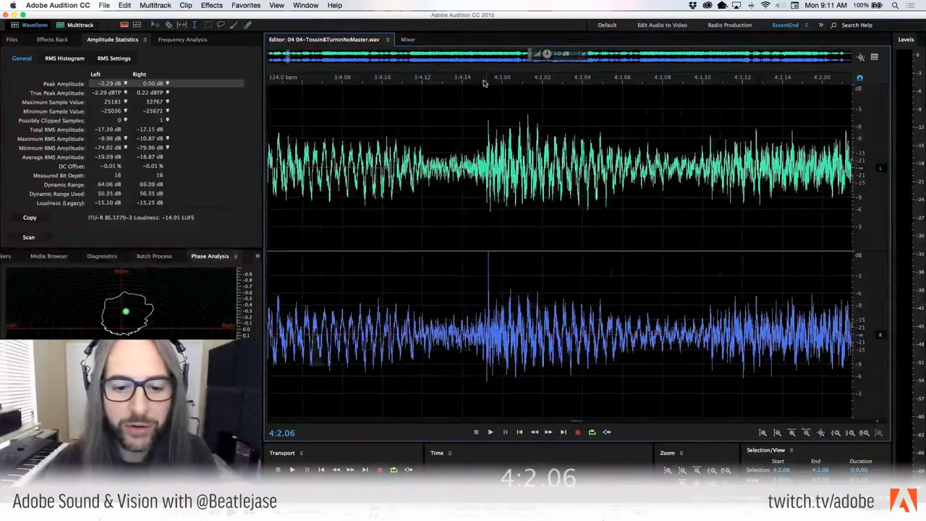
scroll(490, 83, up, 8)
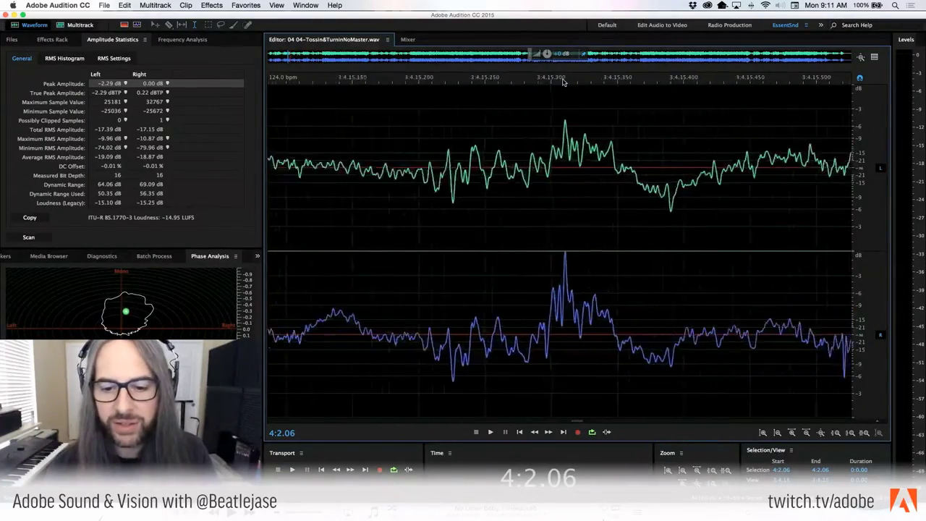
scroll(563, 79, up, 3)
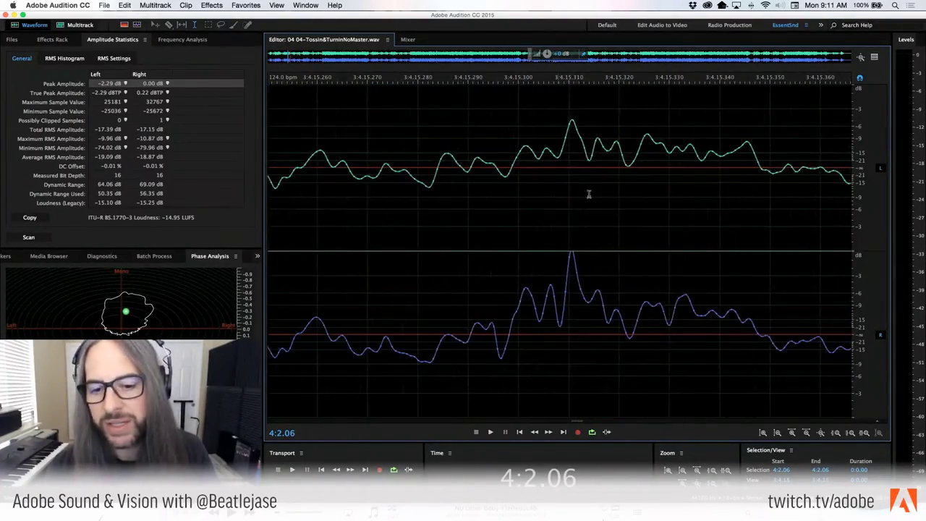
drag(561, 281, 591, 291)
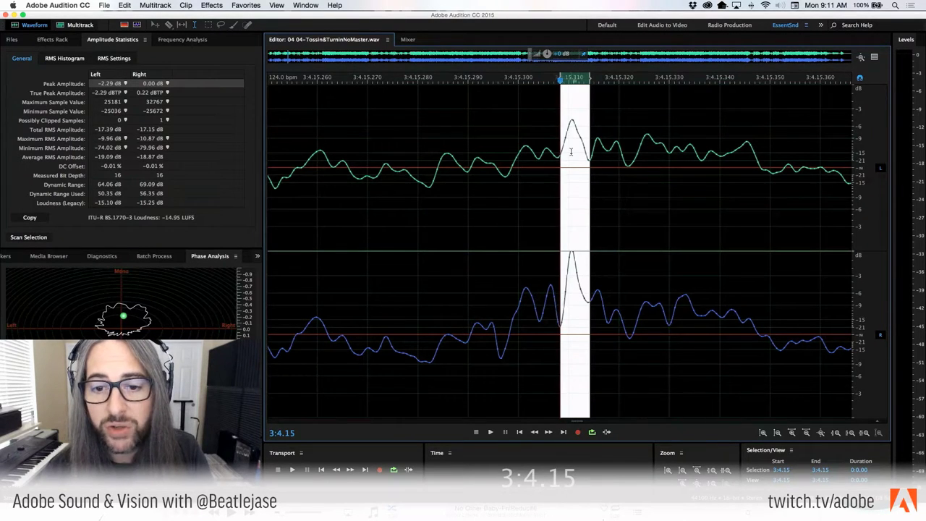
scroll(571, 149, up, 4)
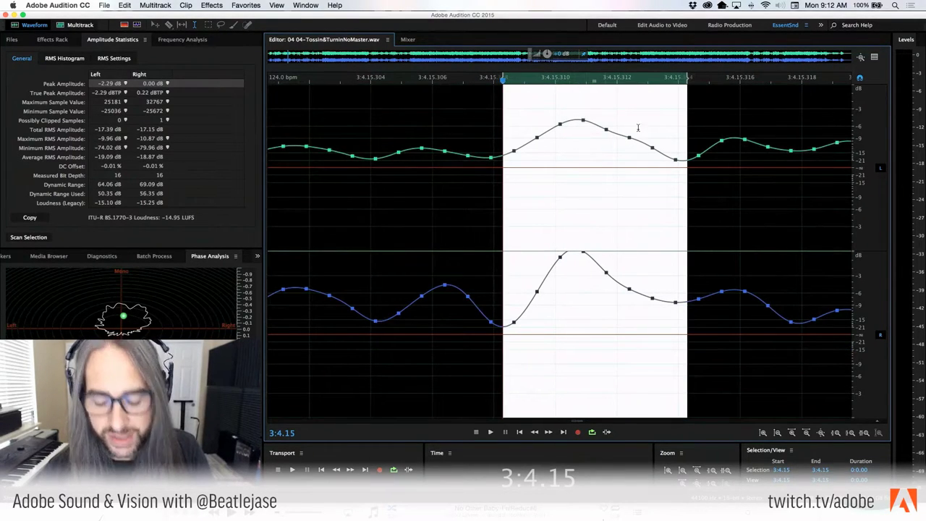
scroll(520, 171, down, 2)
scroll(520, 171, down, 2)
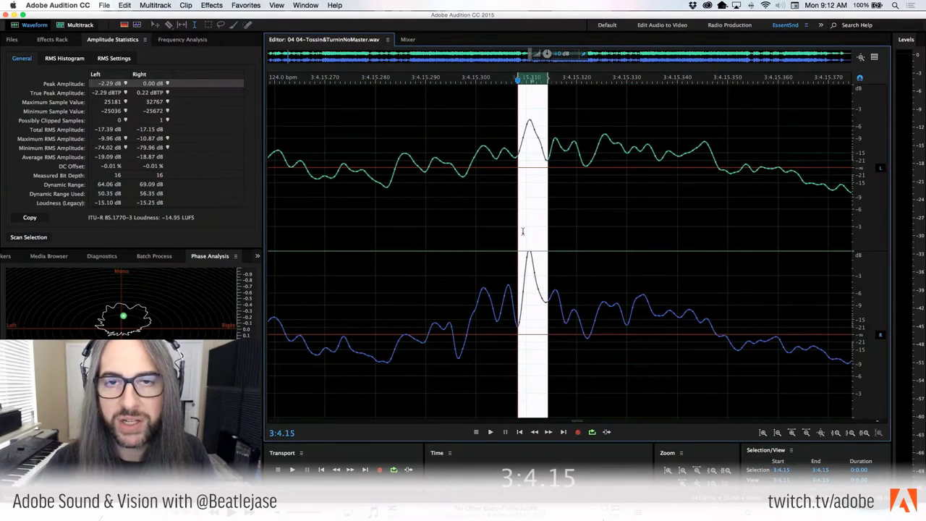
- Try lowering the amplitude of the selected peak by about 3 dB
scroll(524, 232, down, 15)
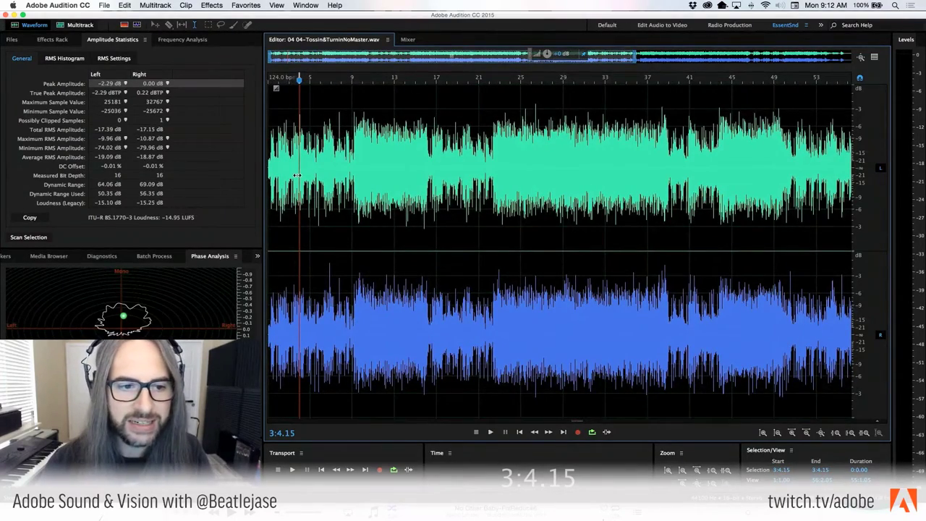
scroll(297, 175, up, 15)
scroll(298, 175, down, 20)
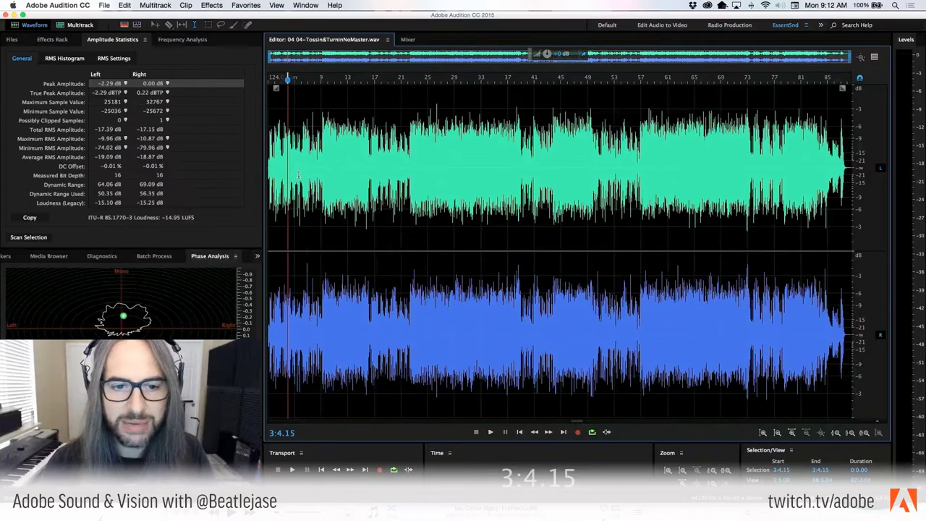
scroll(293, 174, up, 15)
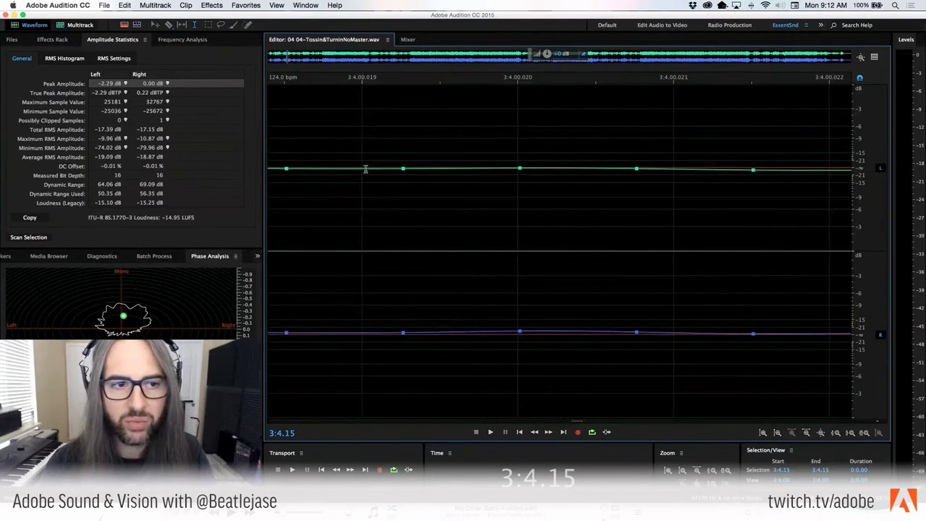
scroll(366, 168, down, 20)
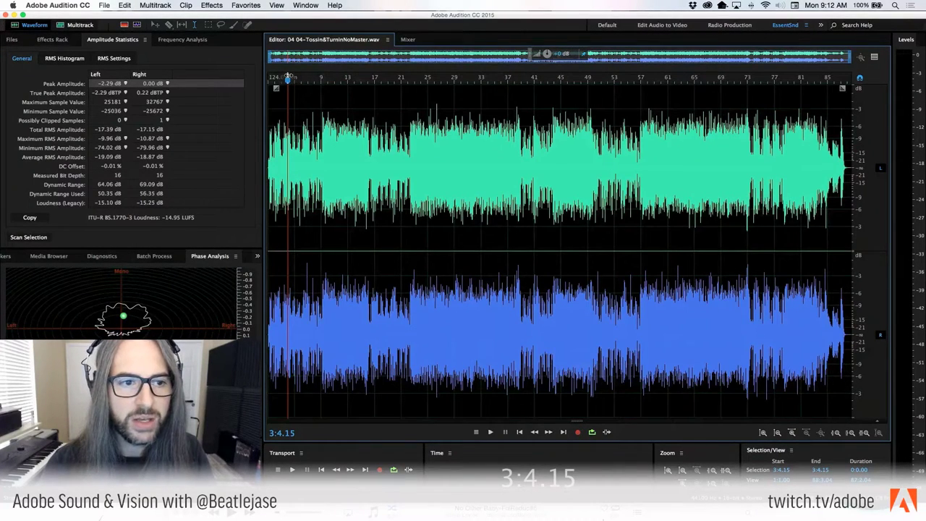
scroll(311, 79, up, 10)
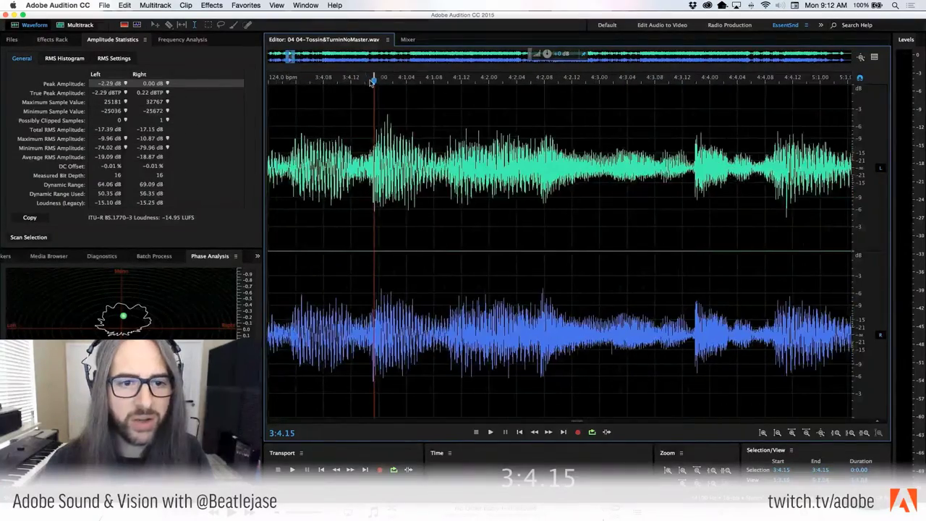
scroll(372, 80, up, 10)
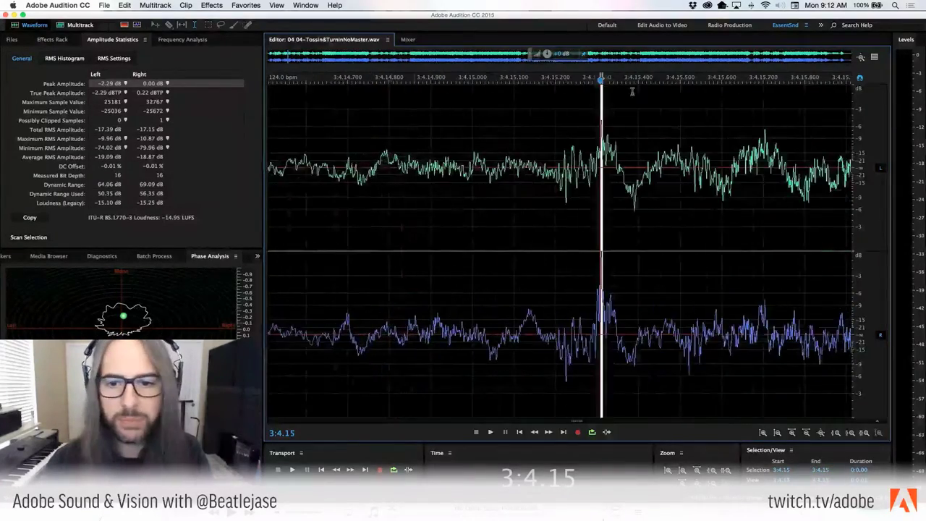
scroll(632, 91, up, 10)
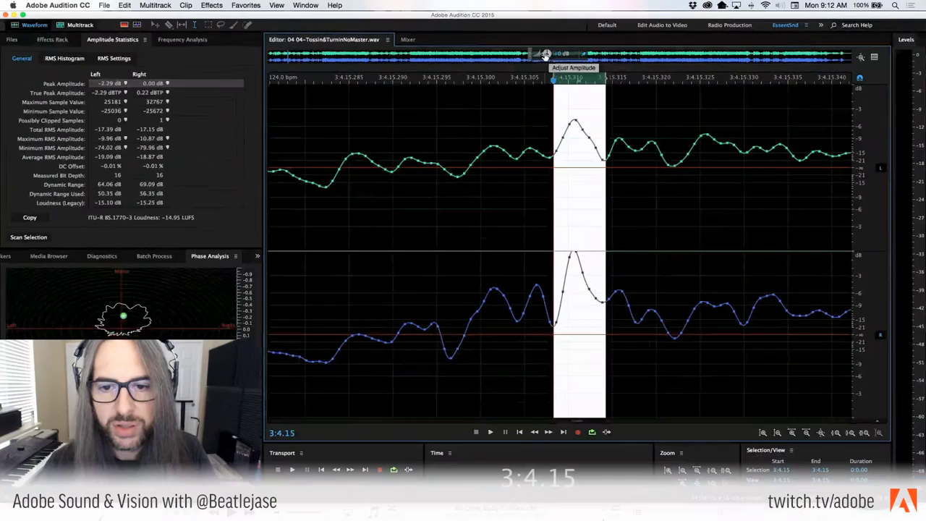
drag(546, 57, 537, 54)
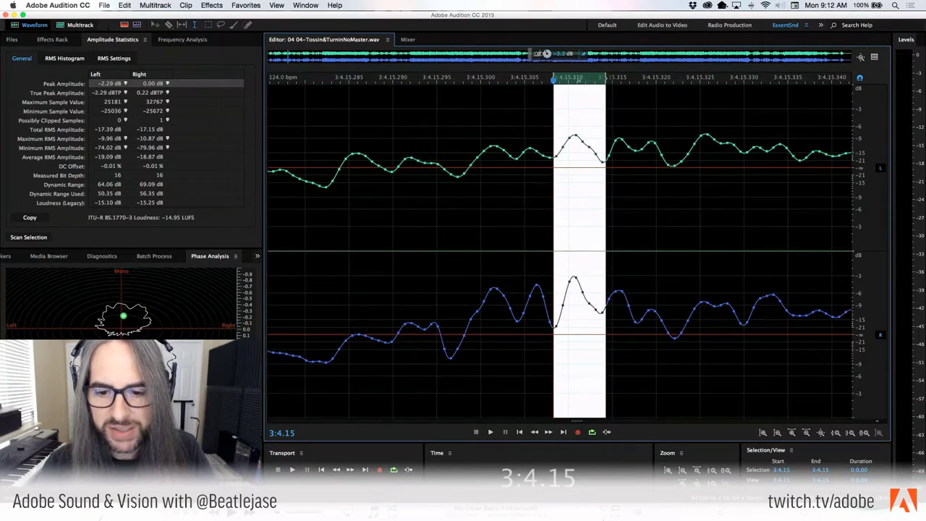
drag(539, 53, 539, 54)
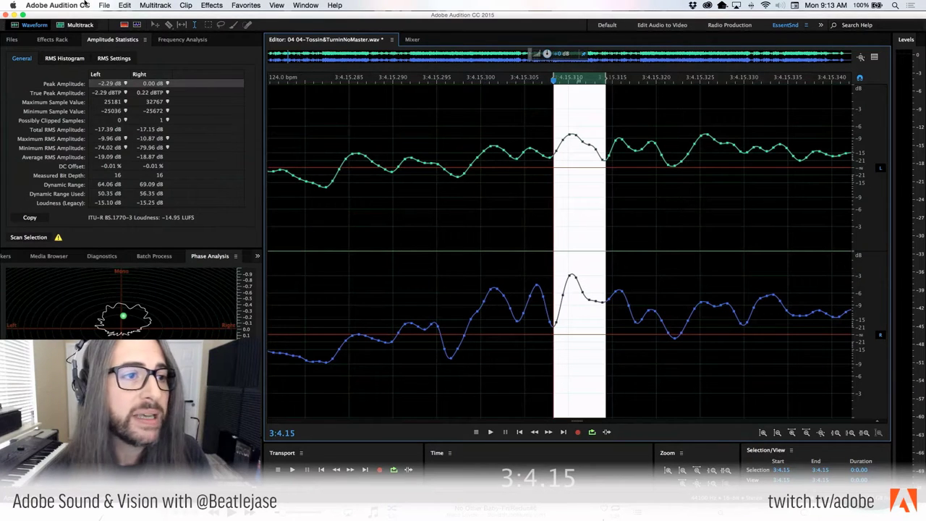
- Undo the amplitude reduction, clear the selection and show the whole track
click(124, 5)
click(149, 15)
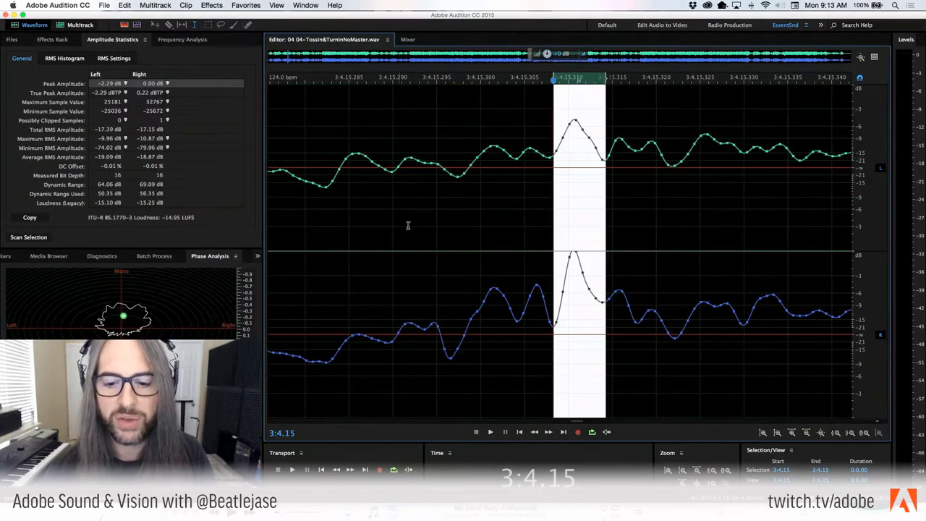
click(416, 232)
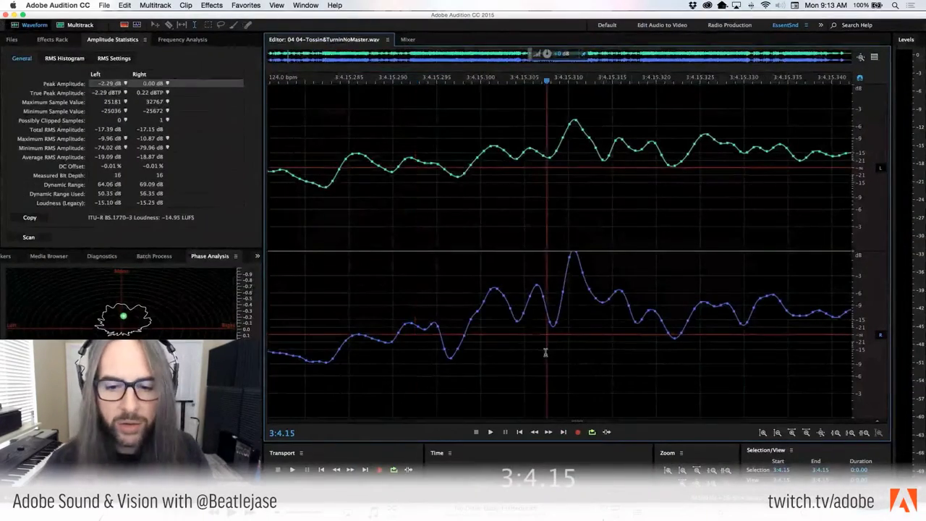
key(backslash)
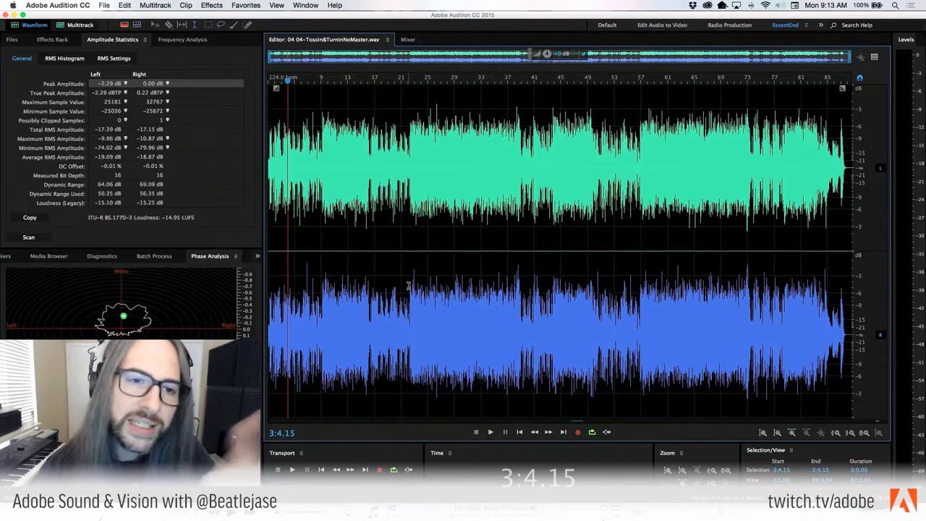
- Convert the track's sample type to a 44100 Hz sample rate, stereo channels and a 32-bit depth
click(124, 4)
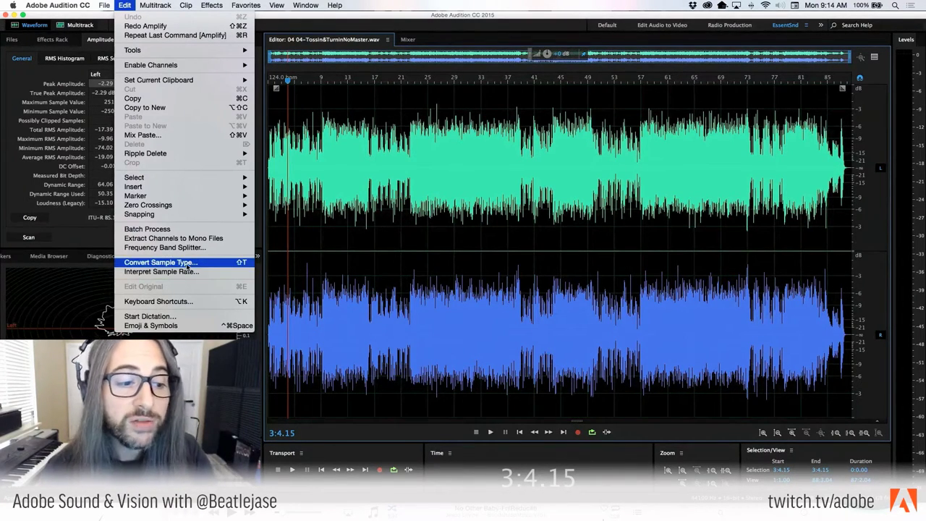
click(186, 262)
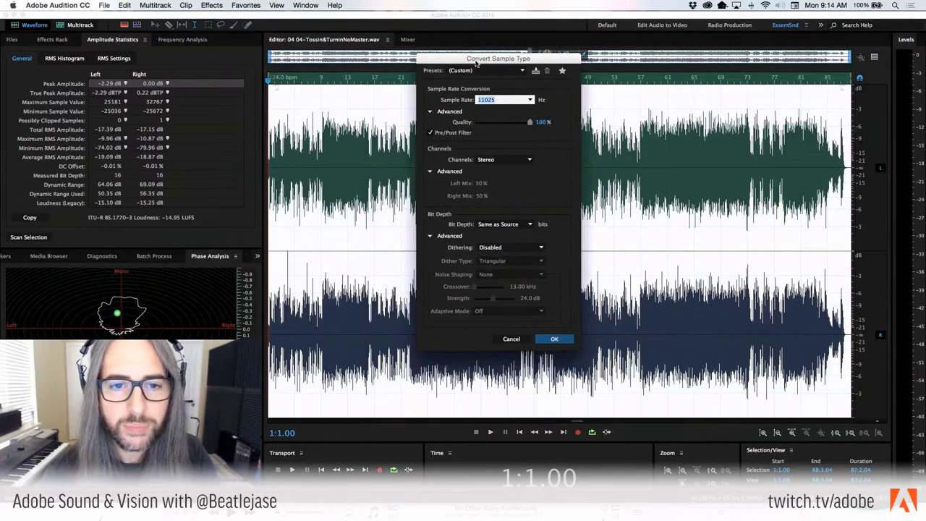
click(532, 100)
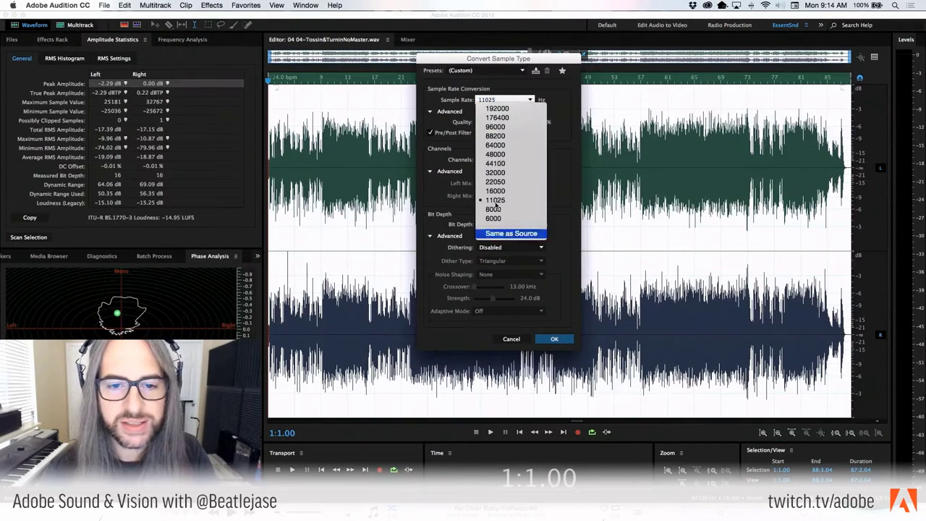
click(484, 167)
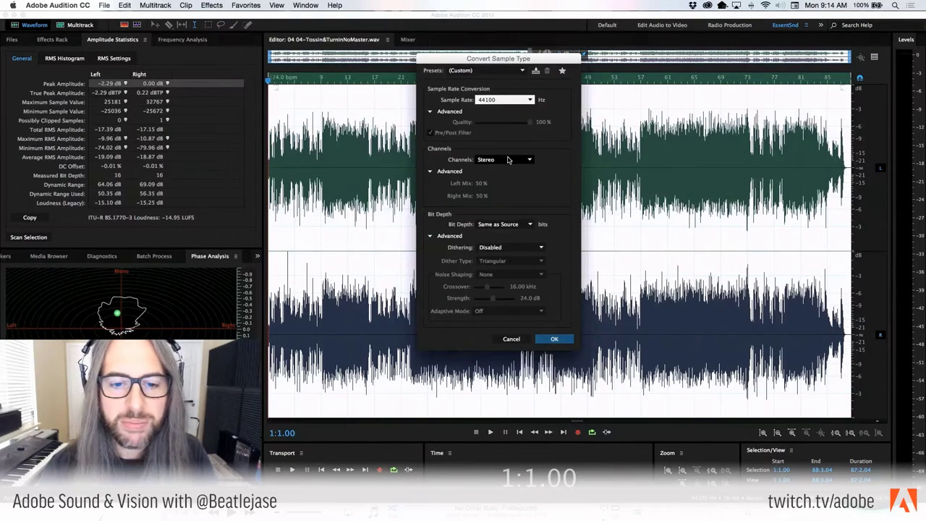
click(518, 225)
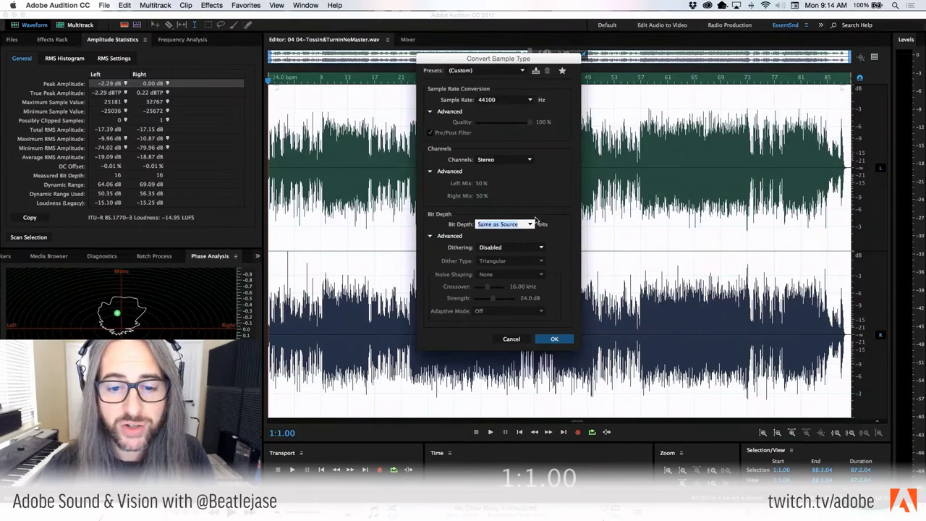
click(529, 225)
click(507, 260)
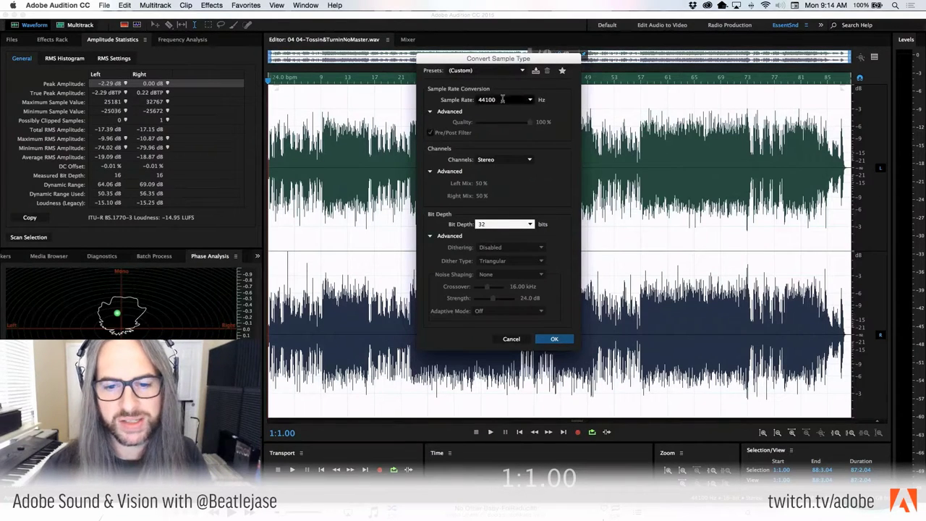
click(529, 225)
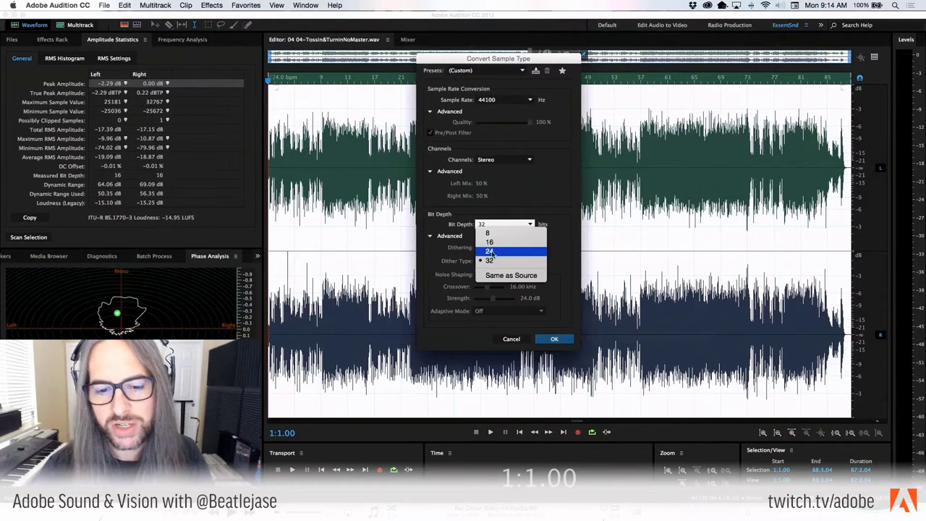
click(560, 199)
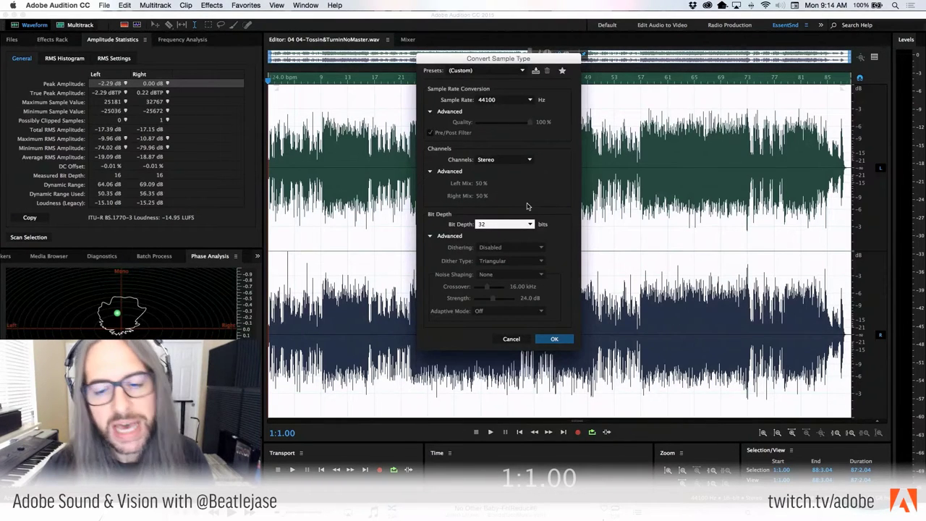
click(562, 344)
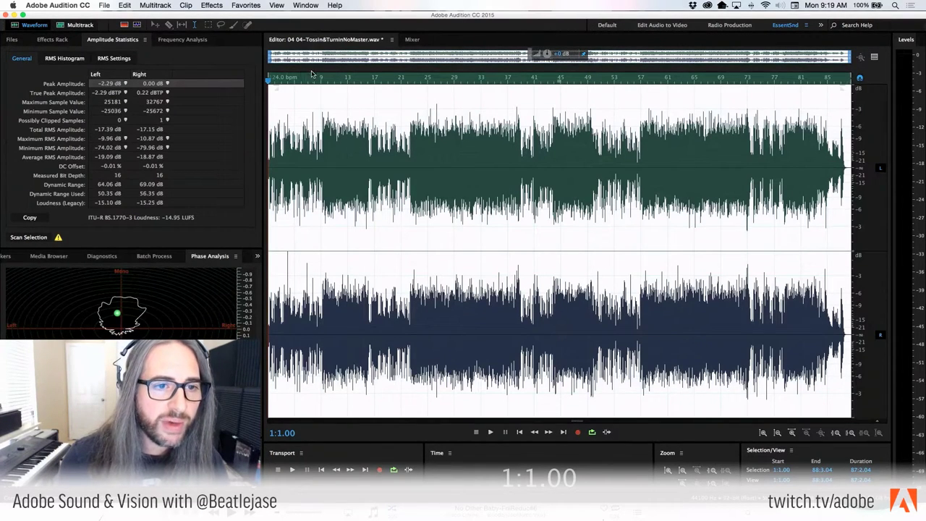
- Select the clipped peak around 3:4.15.310 in both channels, lower its amplitude and clear the selection
drag(299, 80, 280, 84)
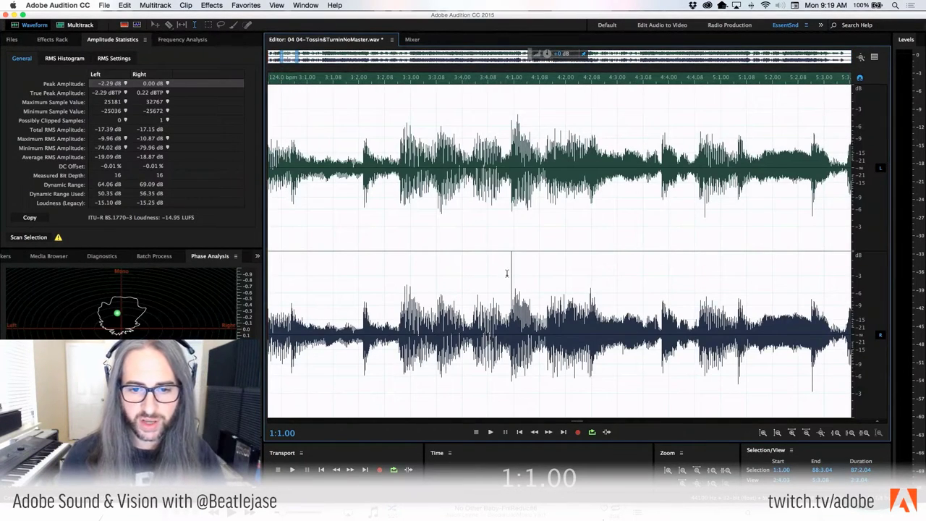
scroll(507, 273, up, 15)
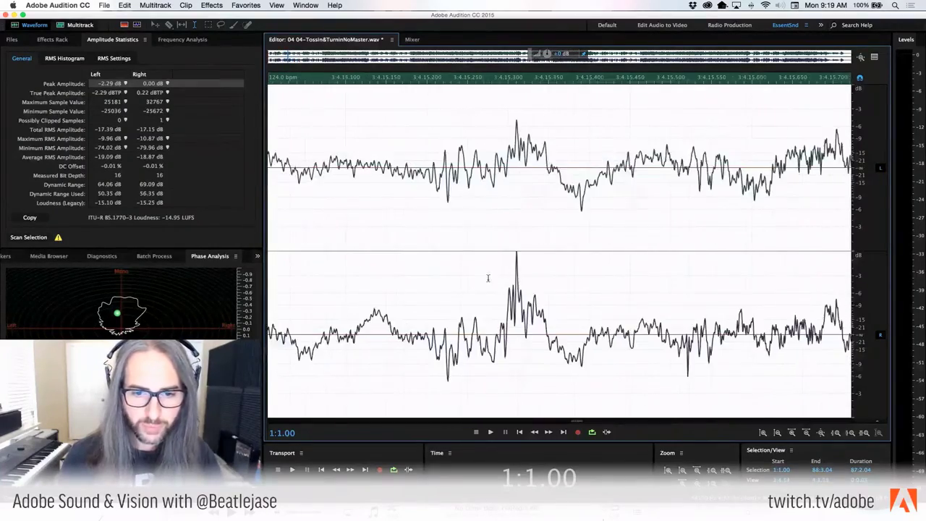
scroll(488, 278, up, 10)
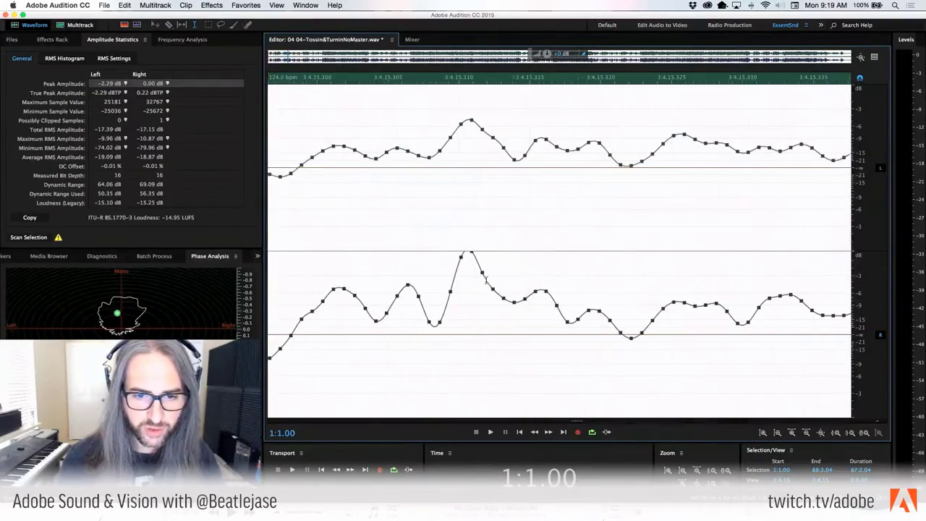
drag(434, 255, 510, 322)
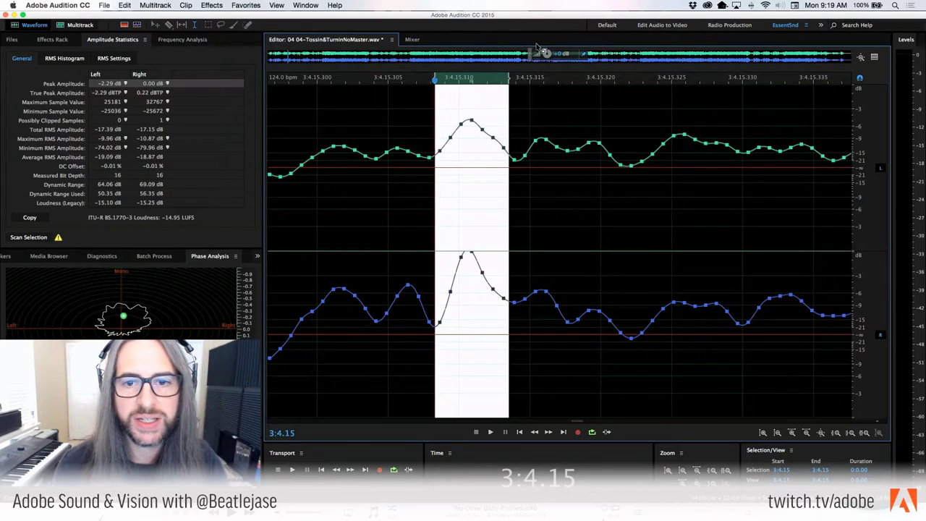
drag(546, 53, 543, 58)
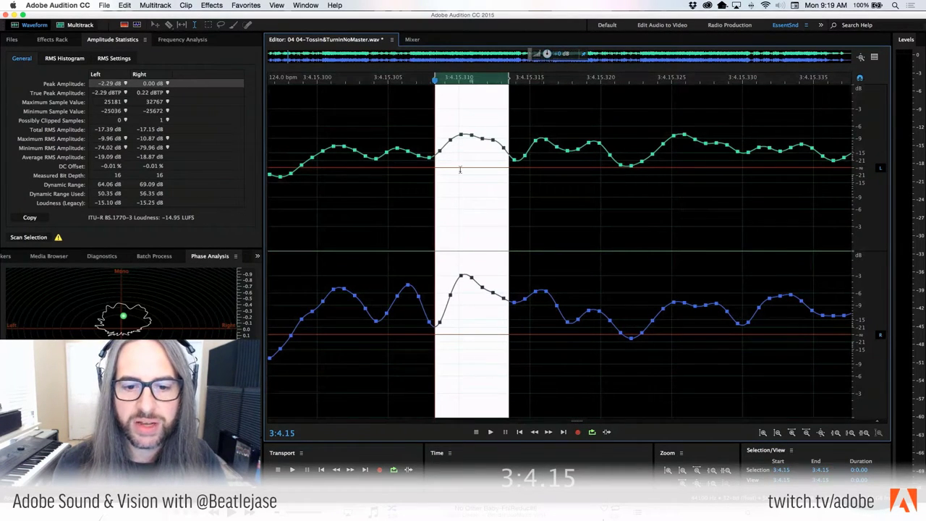
click(432, 231)
- Inspect the lowered peak's individual samples and rescan the whole track's amplitude statistics
scroll(465, 284, up, 4)
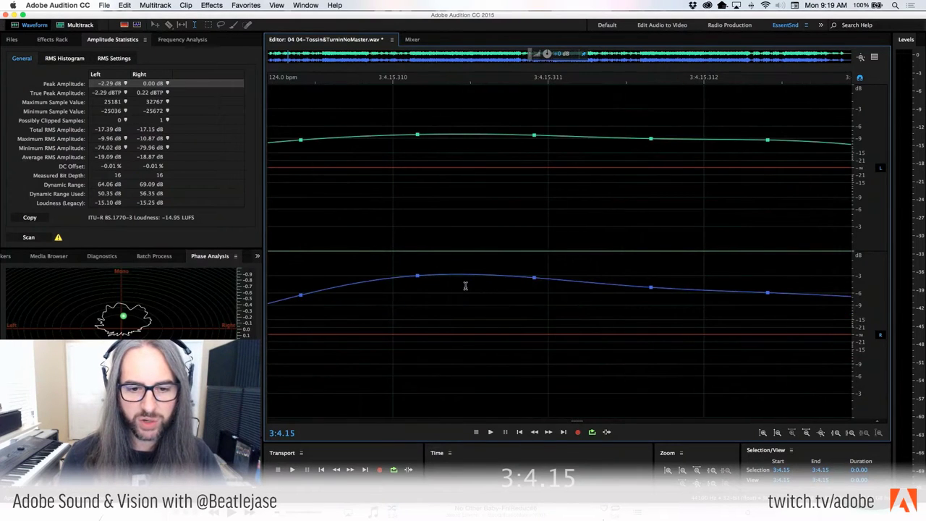
scroll(466, 284, down, 2)
scroll(465, 285, down, 2)
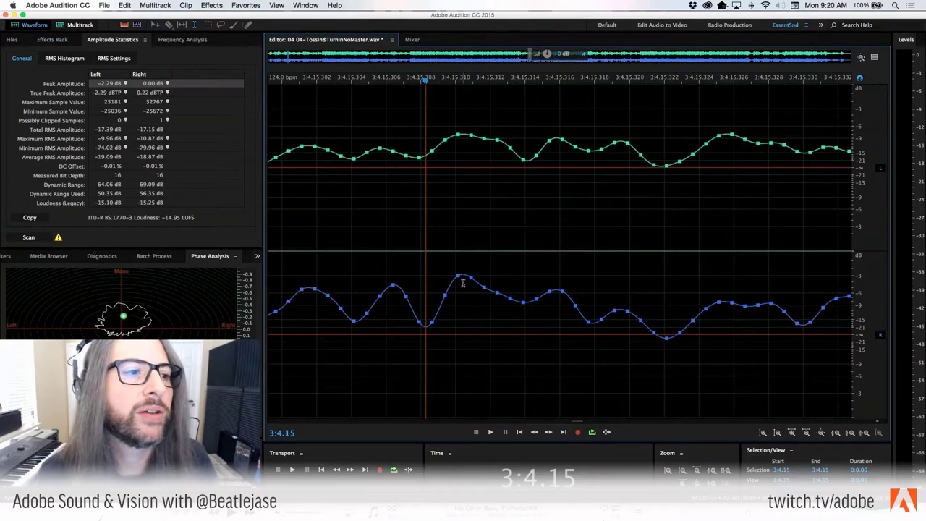
click(28, 238)
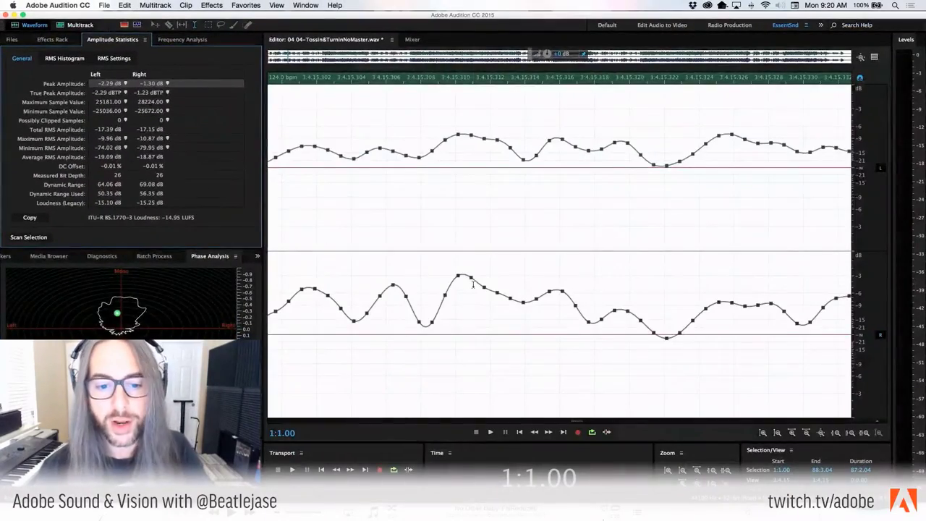
- Find the tall right-channel peak around 6:4.07.741, select its samples in both channels and lower their amplitude
key(backslash)
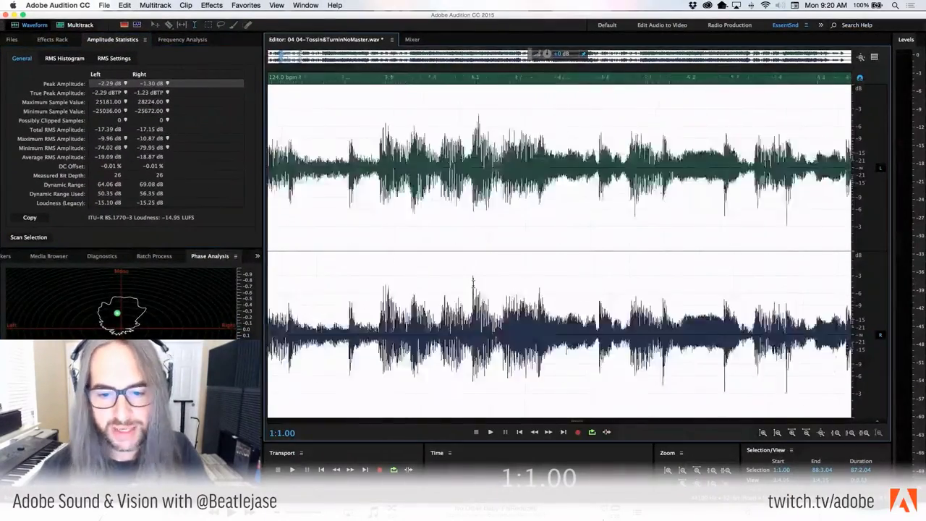
click(494, 289)
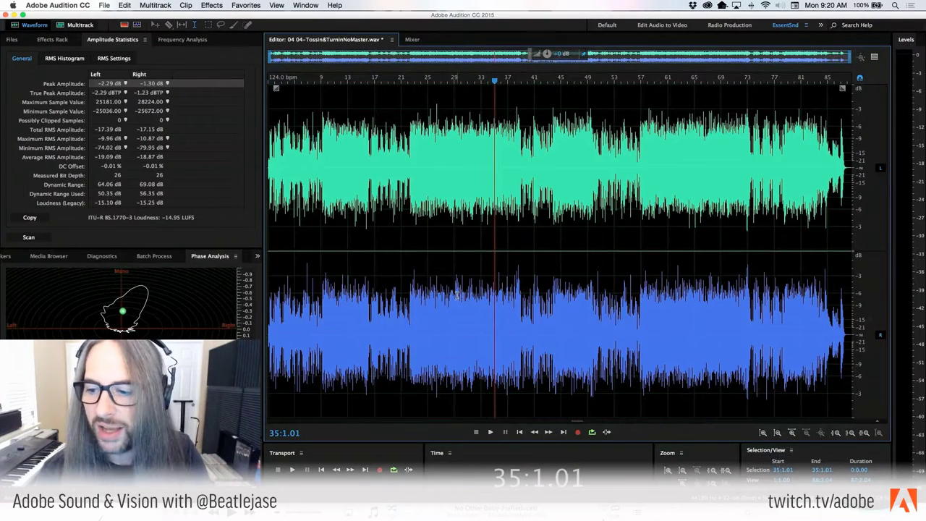
drag(299, 268, 320, 275)
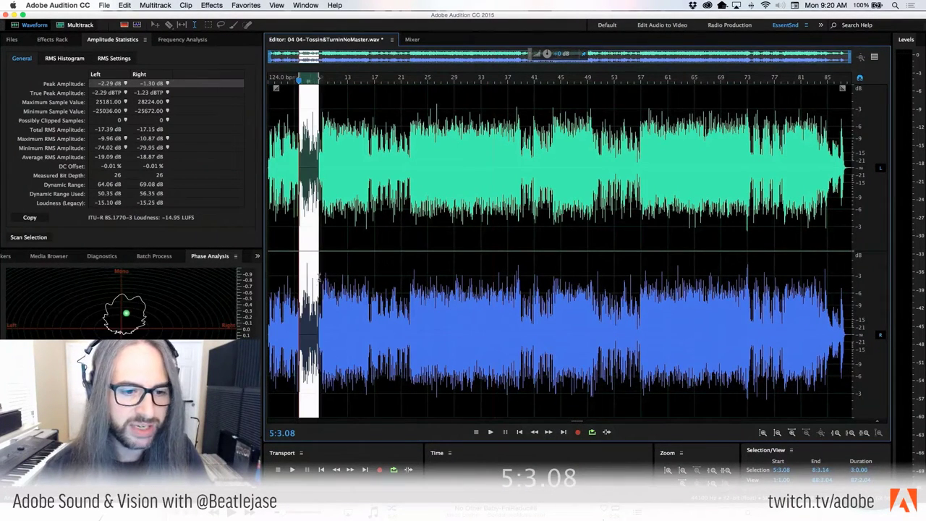
scroll(298, 279, up, 5)
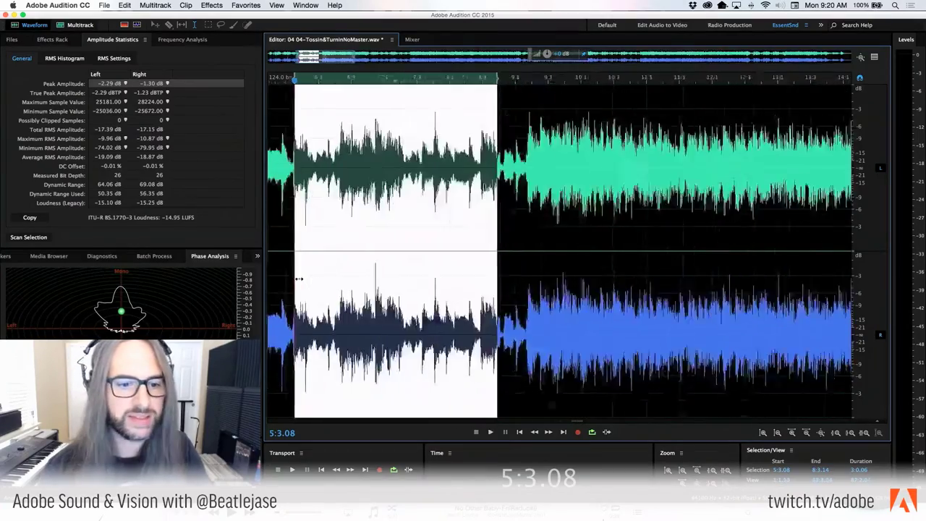
scroll(702, 294, up, 10)
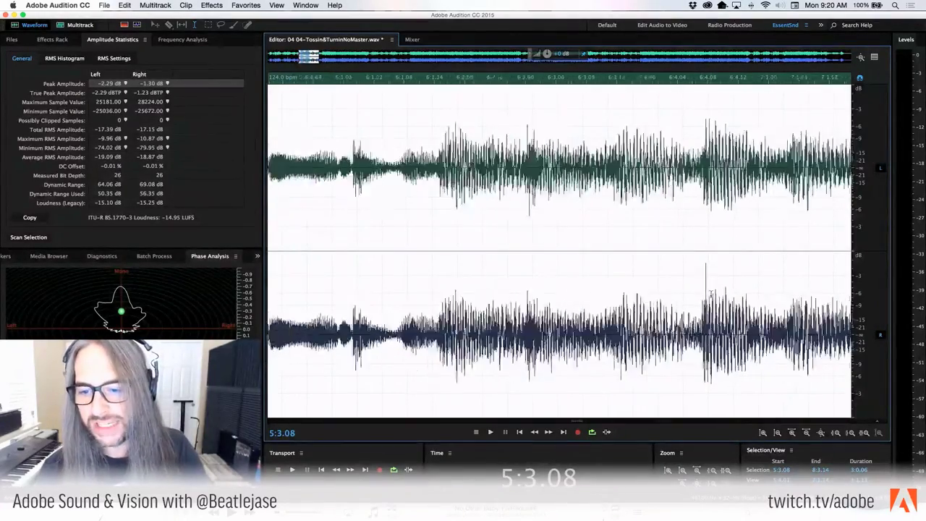
scroll(683, 300, up, 5)
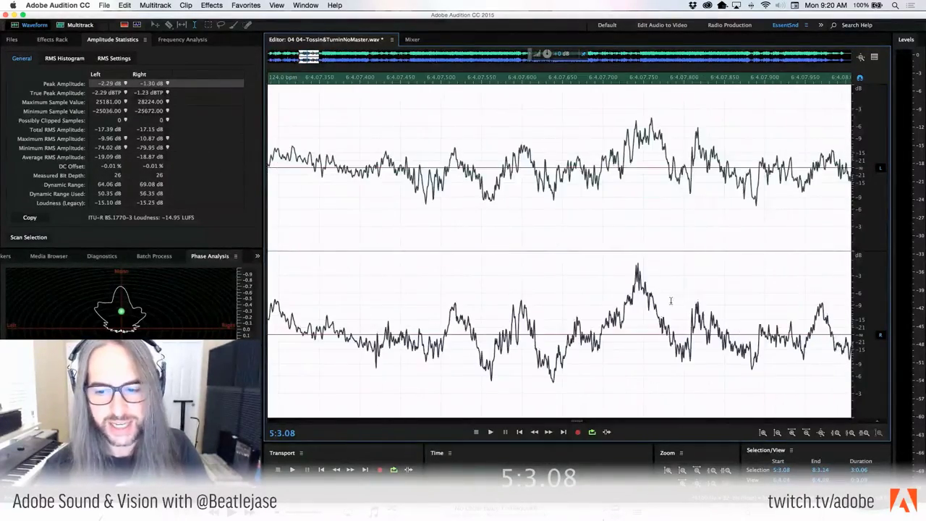
scroll(648, 298, up, 5)
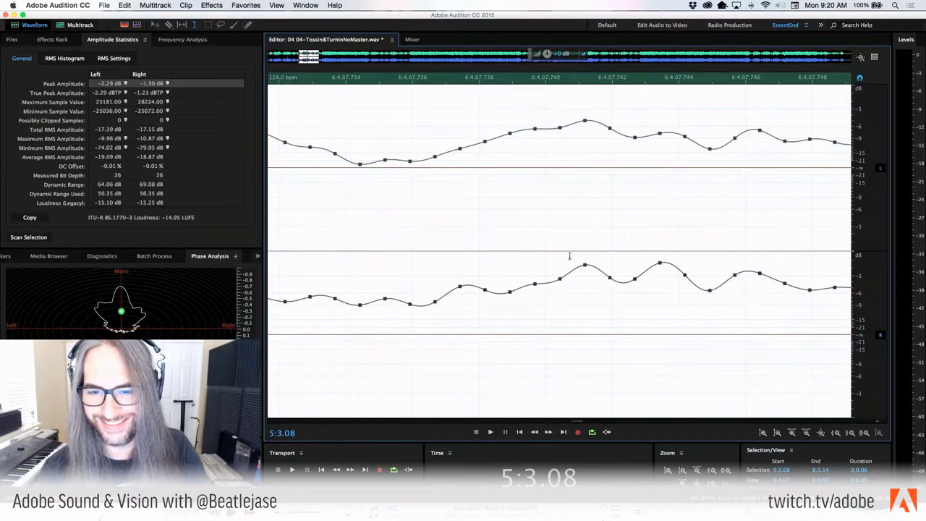
drag(547, 246, 624, 289)
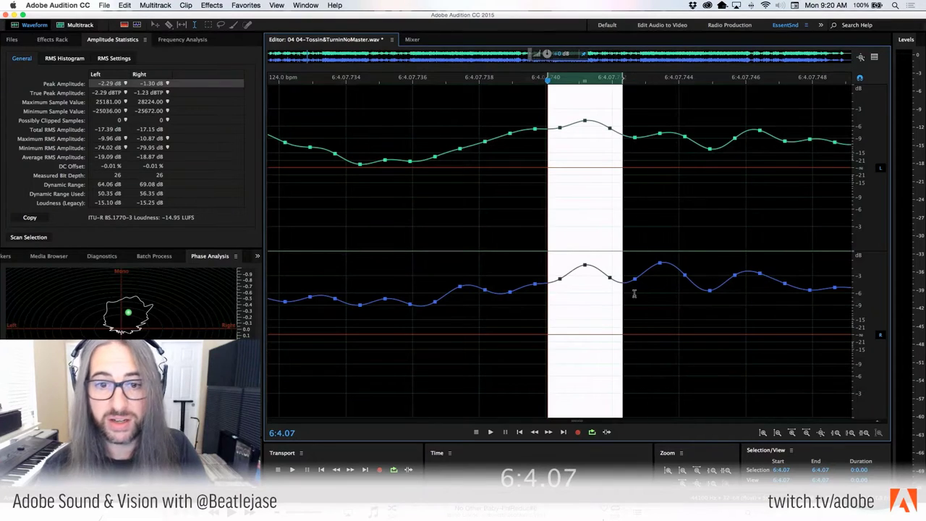
drag(546, 54, 545, 58)
- Select the neighbouring peak from about 6:4.07.742 to 6:4.07.744 in both channels and lower its amplitude
drag(647, 122, 697, 148)
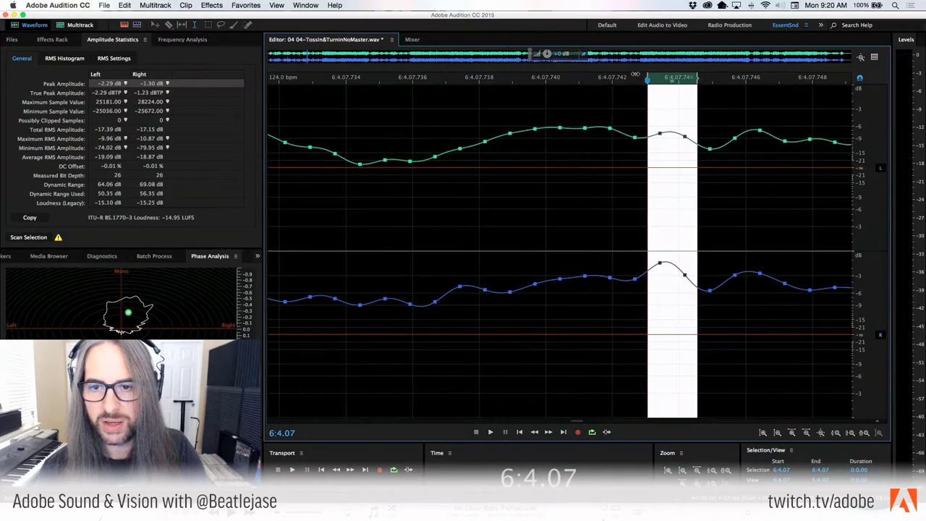
drag(635, 76, 623, 76)
drag(546, 54, 545, 55)
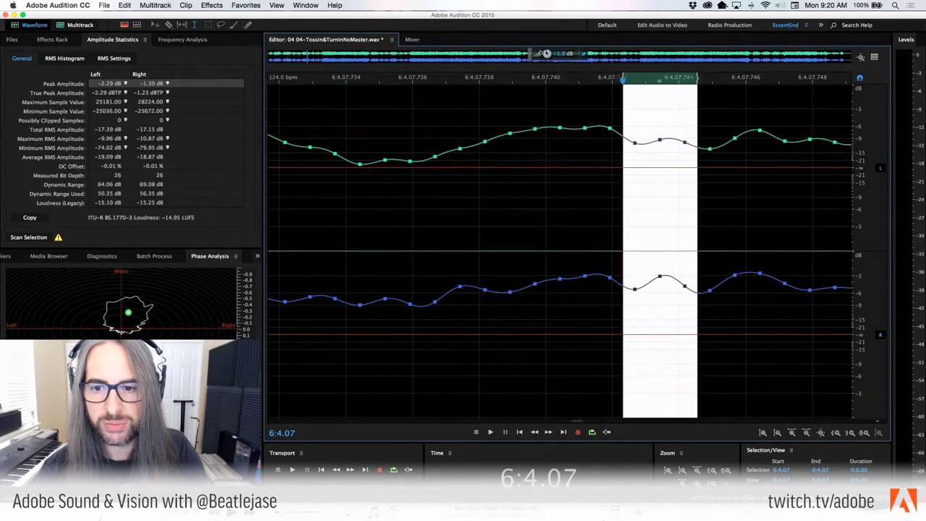
- Clear the selection, show the whole track and scan its amplitude statistics again
click(472, 247)
key(backslash)
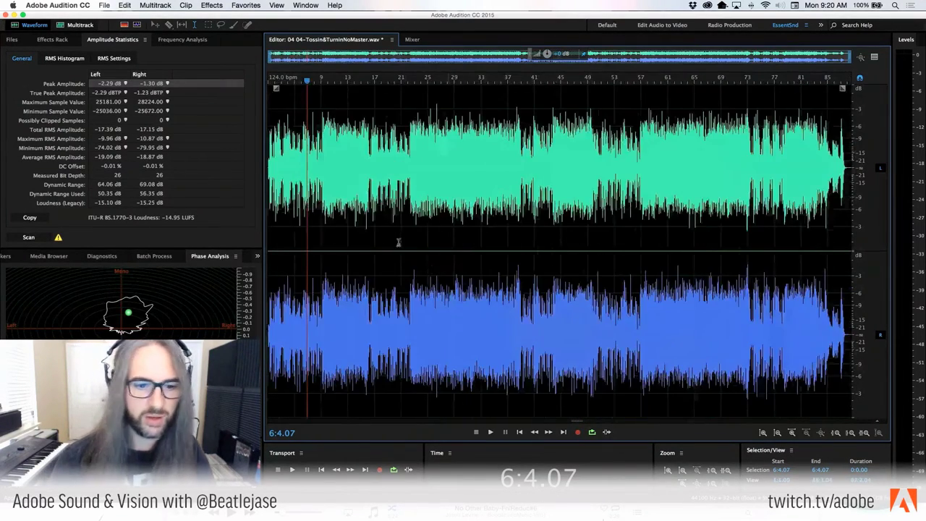
click(399, 242)
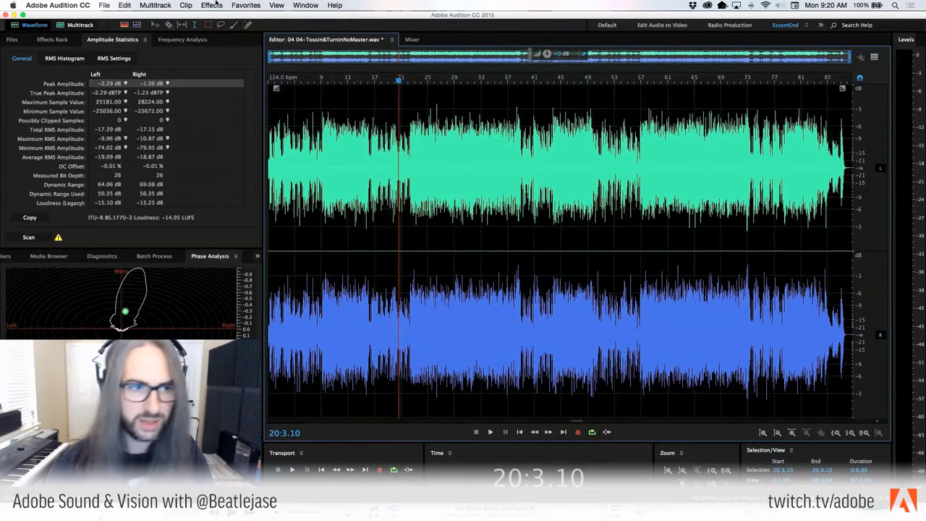
click(29, 237)
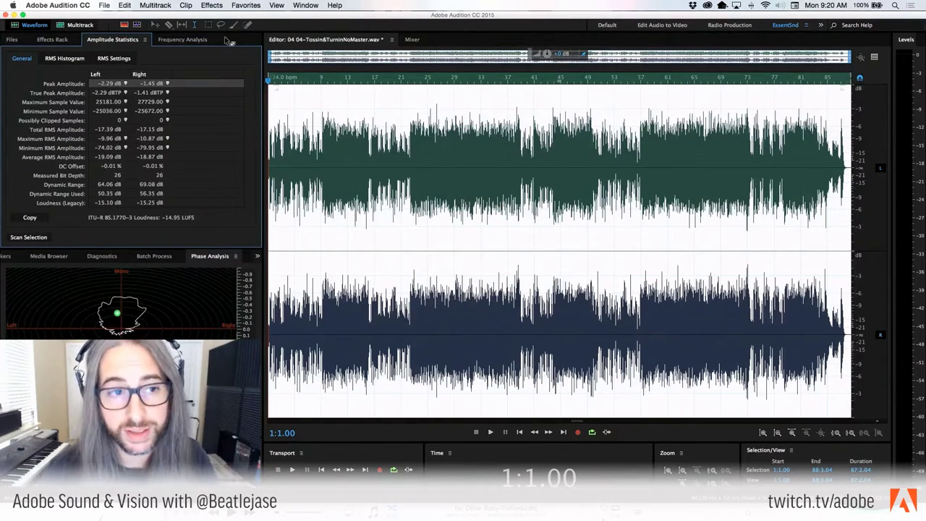
- Open the Stereo Expander effect to view its pan and expand settings, and close it without applying
click(452, 172)
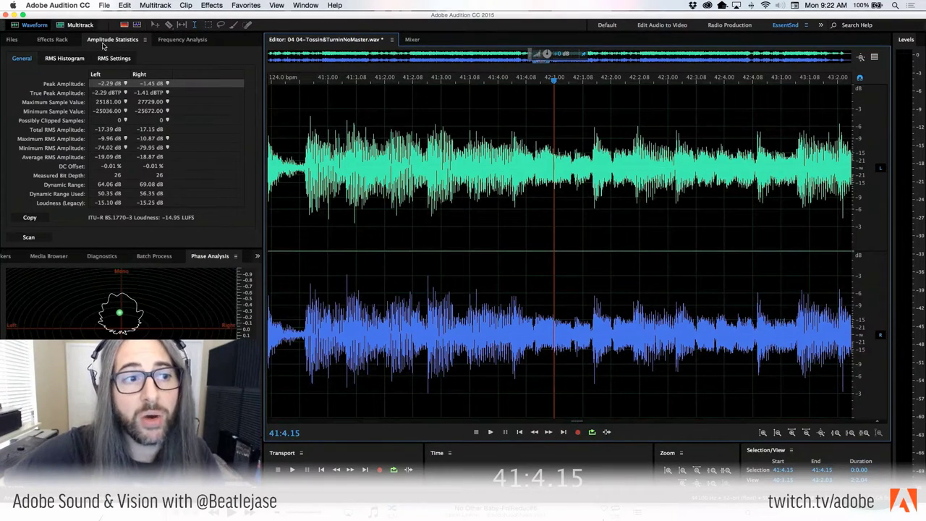
click(211, 5)
mouse_move(288, 191)
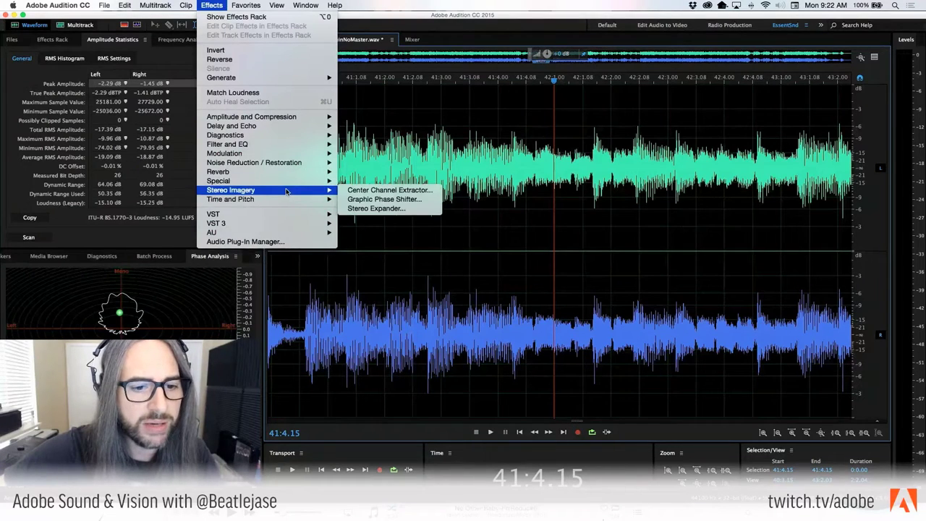
click(402, 209)
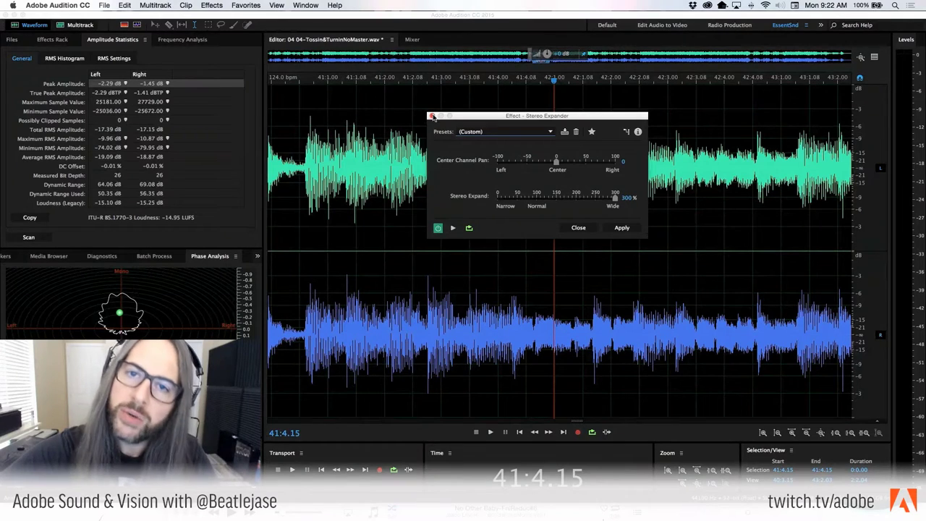
click(433, 116)
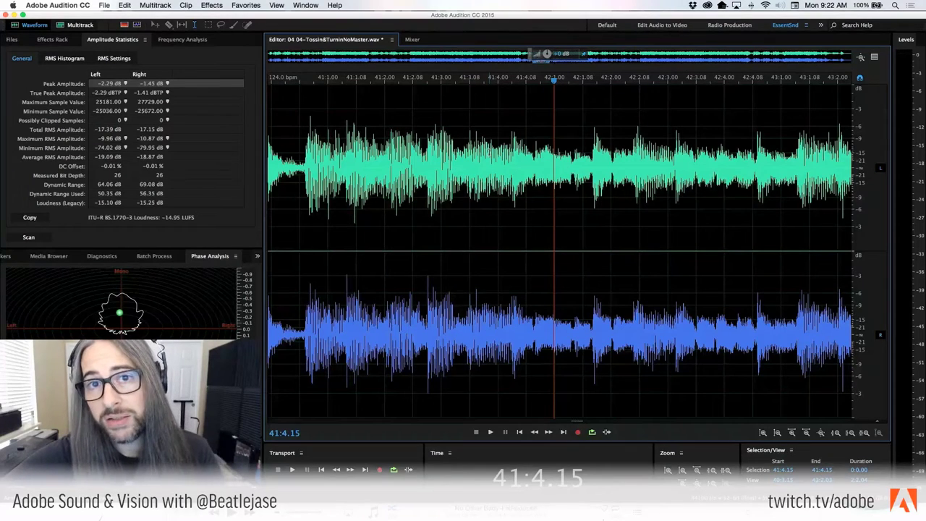
- Open the Parametric Equalizer, turn off band 3, preview the Loudness Maximizer preset and close the effect without applying
click(217, 5)
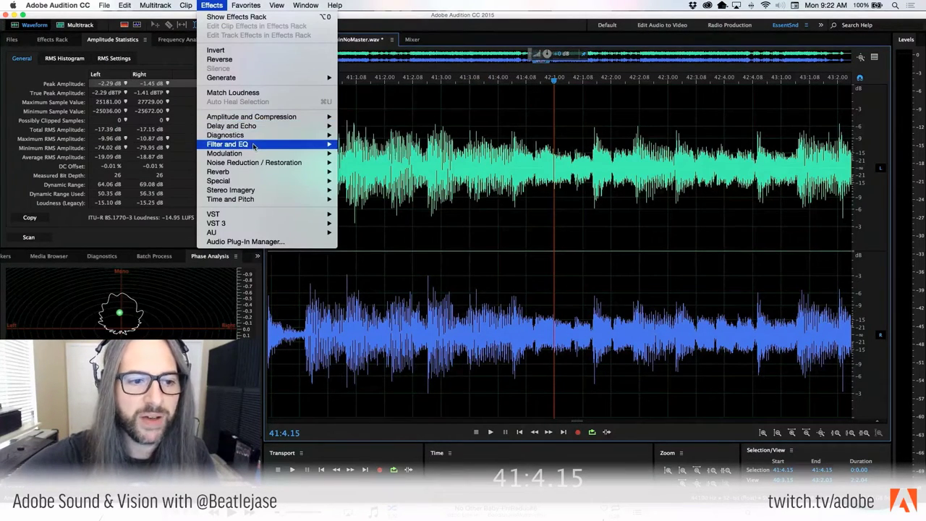
mouse_move(254, 144)
click(403, 190)
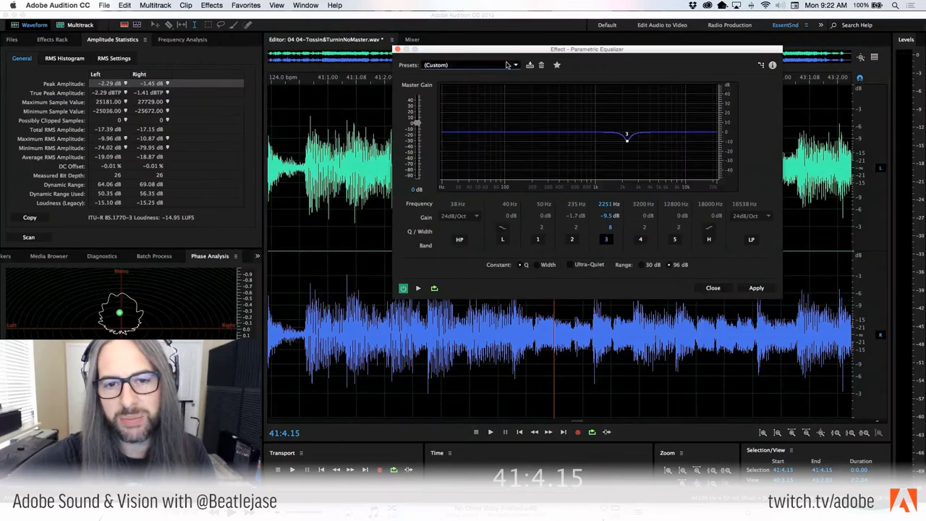
drag(509, 51, 451, 74)
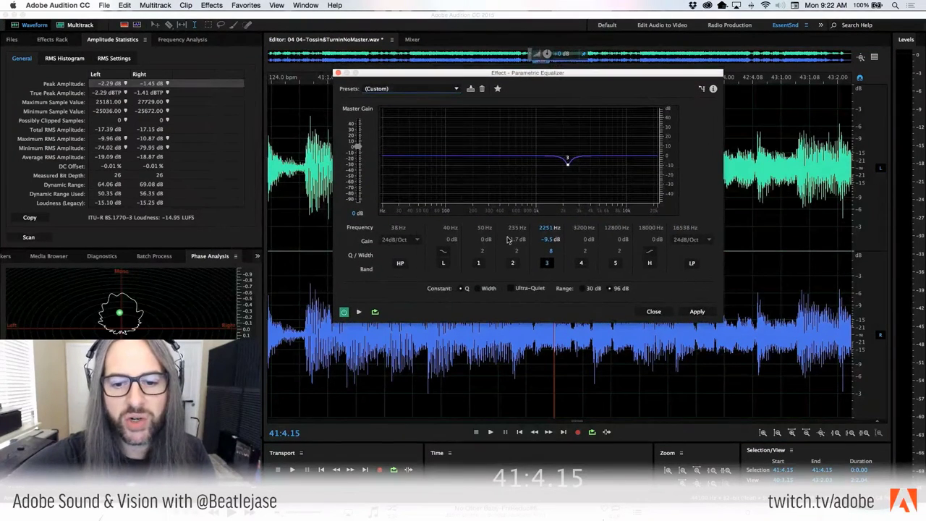
click(547, 263)
click(418, 90)
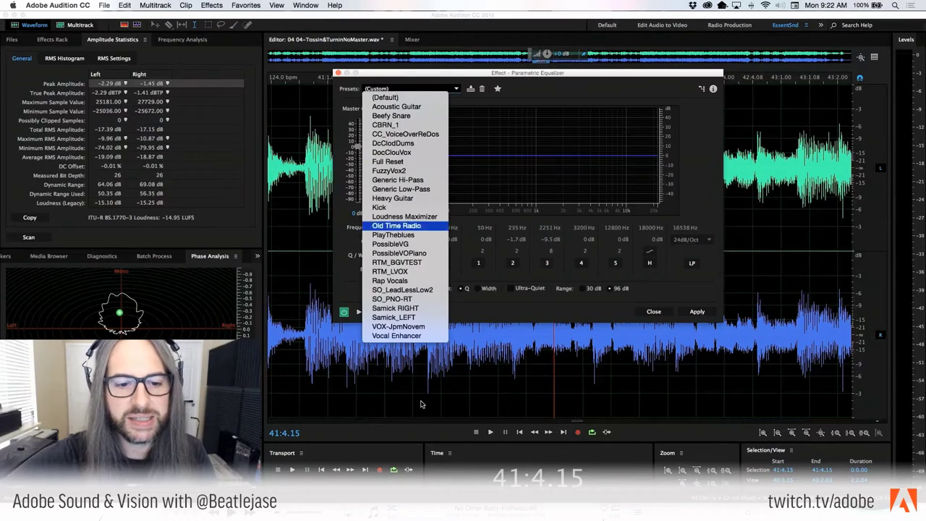
click(420, 217)
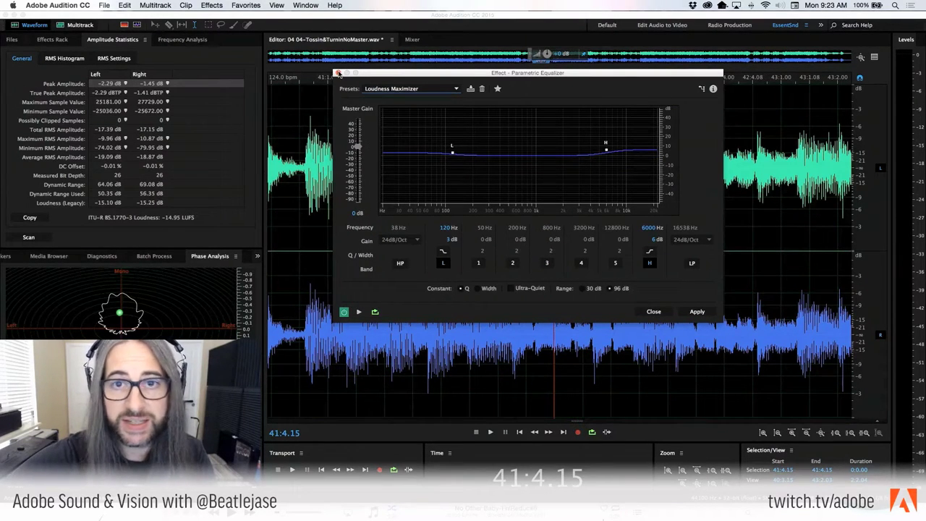
click(338, 74)
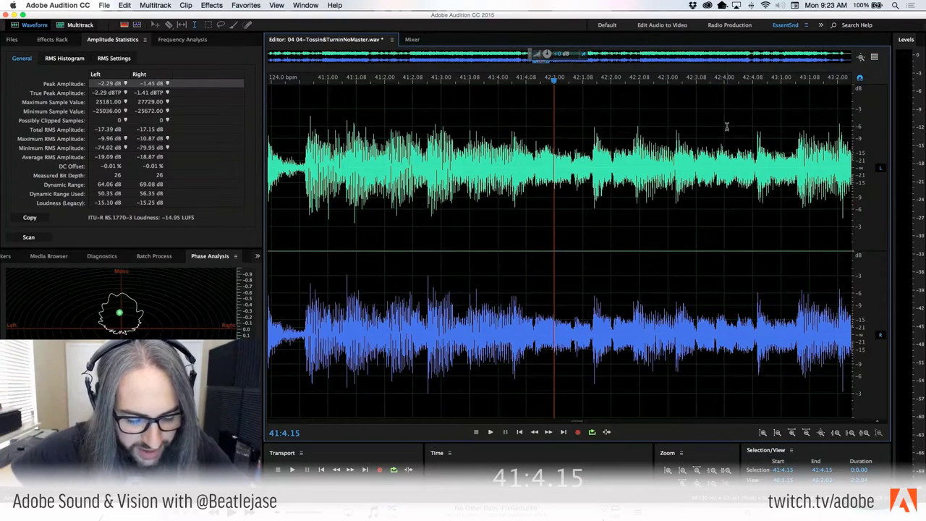
- Show the whole track with the Effects Rack open and return the playhead to the start at 1:1.00
click(297, 142)
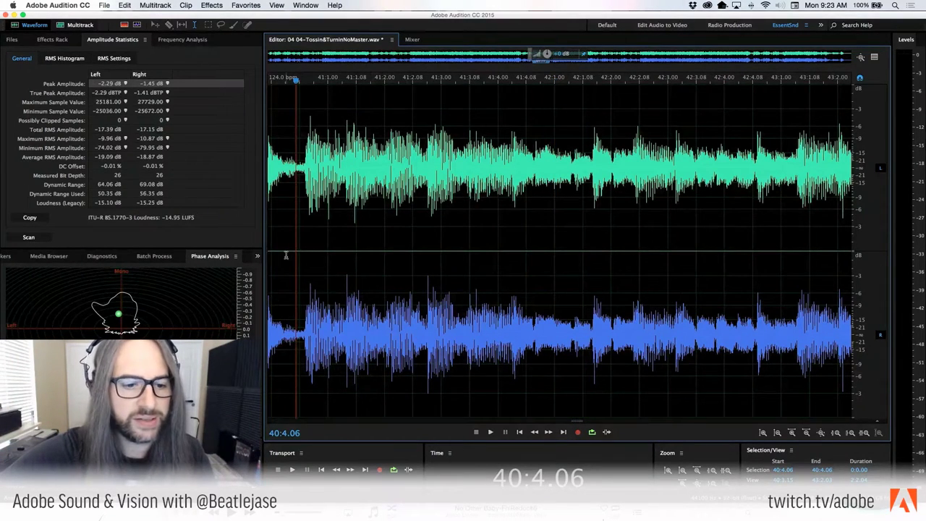
scroll(290, 250, down, 10)
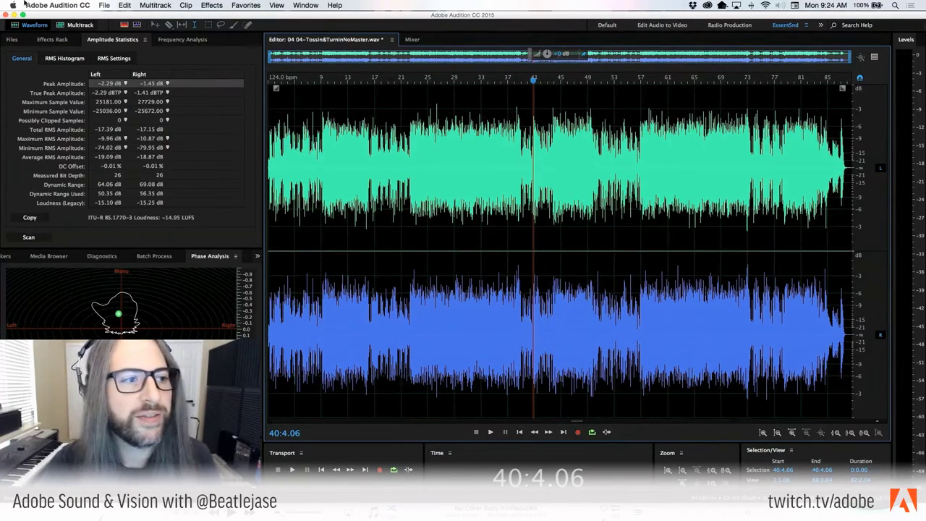
click(46, 39)
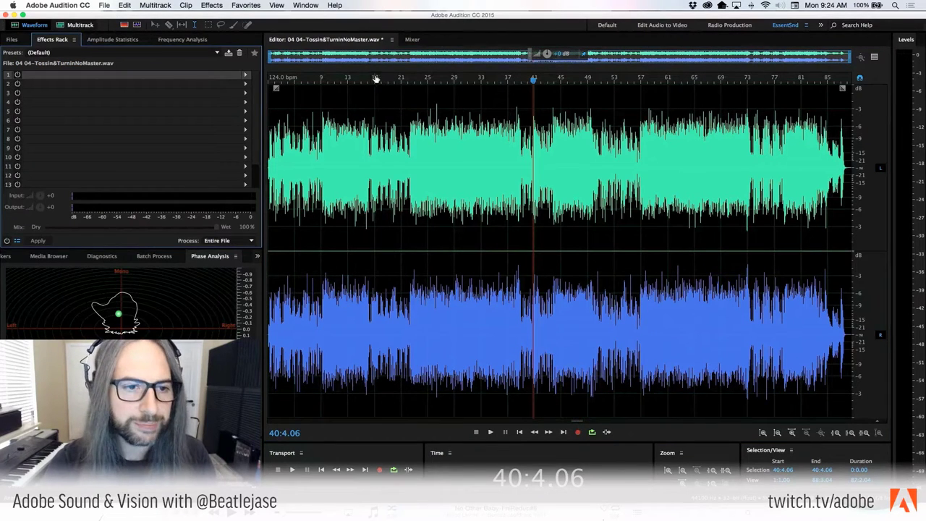
drag(375, 79, 173, 82)
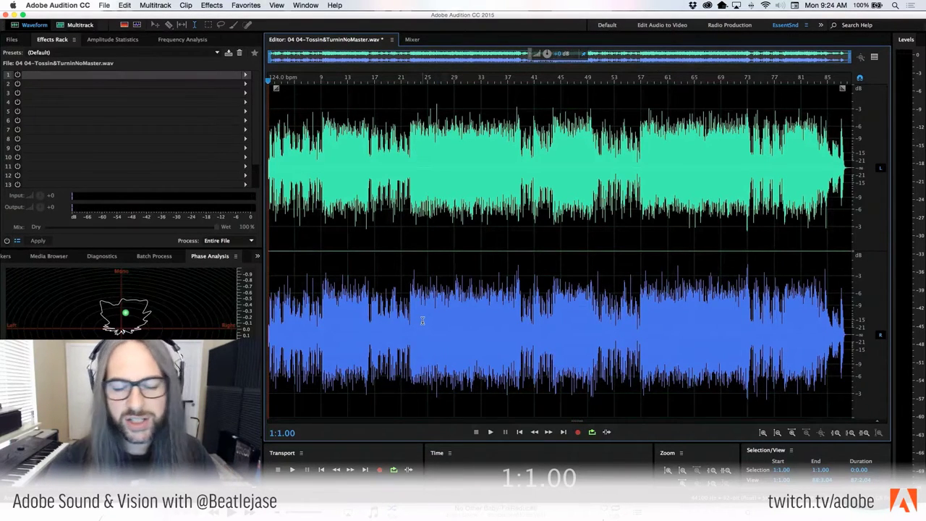
- Widen the level meters and play the track from the start to about bar 14 while watching the Frequency Analysis
click(183, 39)
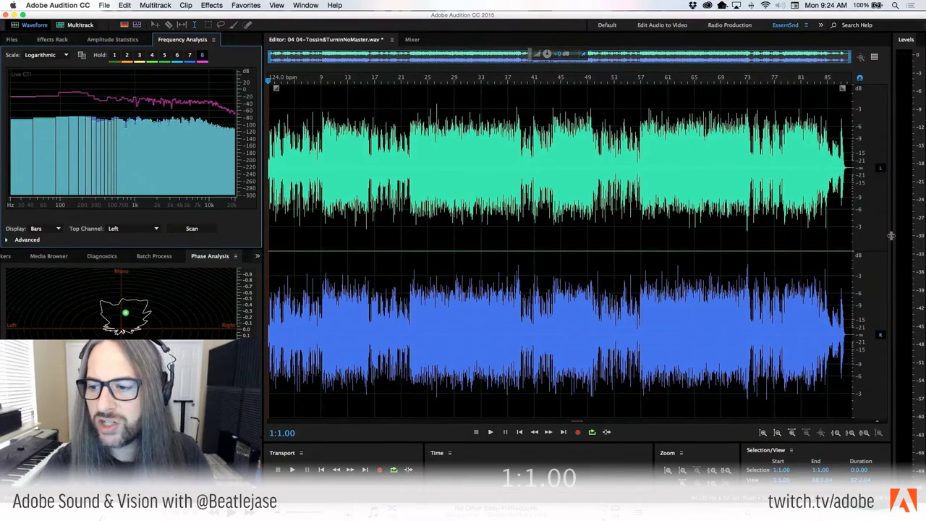
drag(891, 236, 875, 231)
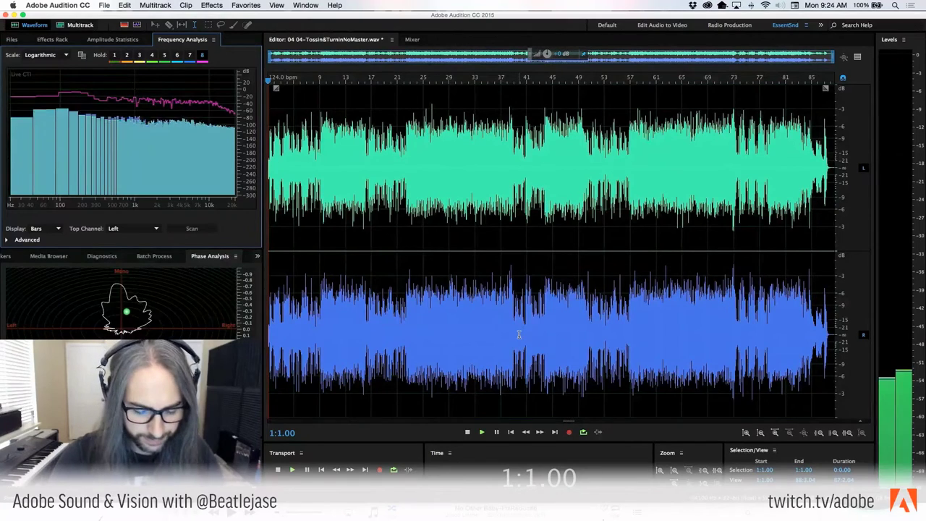
key(space)
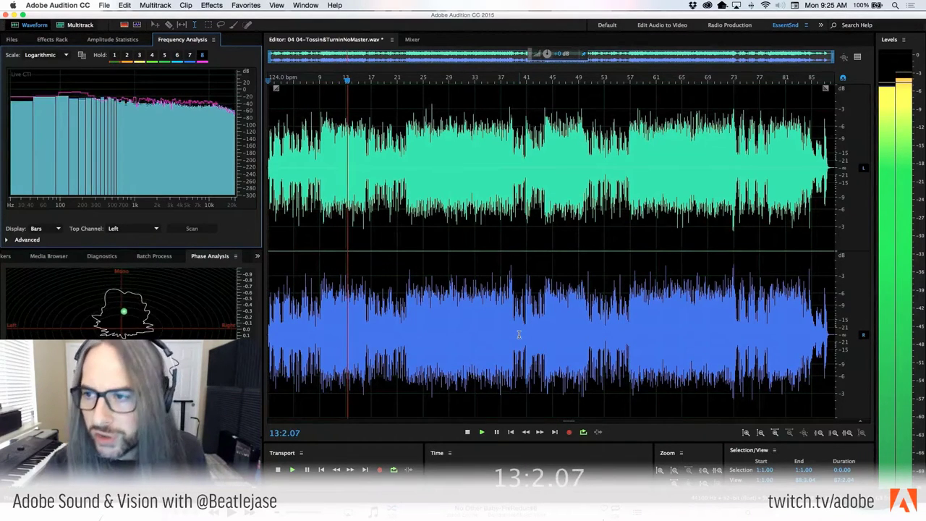
key(space)
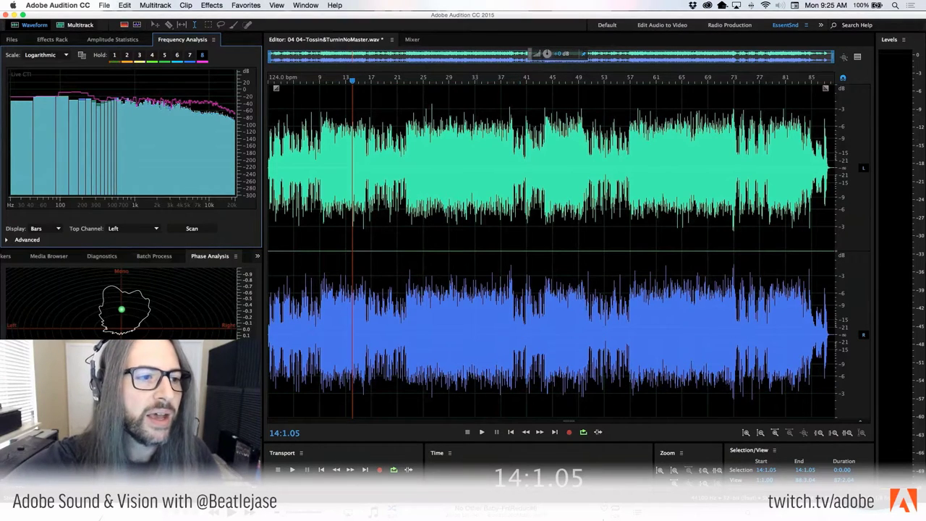
- Clear held curve 8 in the Frequency Analysis, set the display to Lines and rescale its dB range to about 30 to −120
click(202, 55)
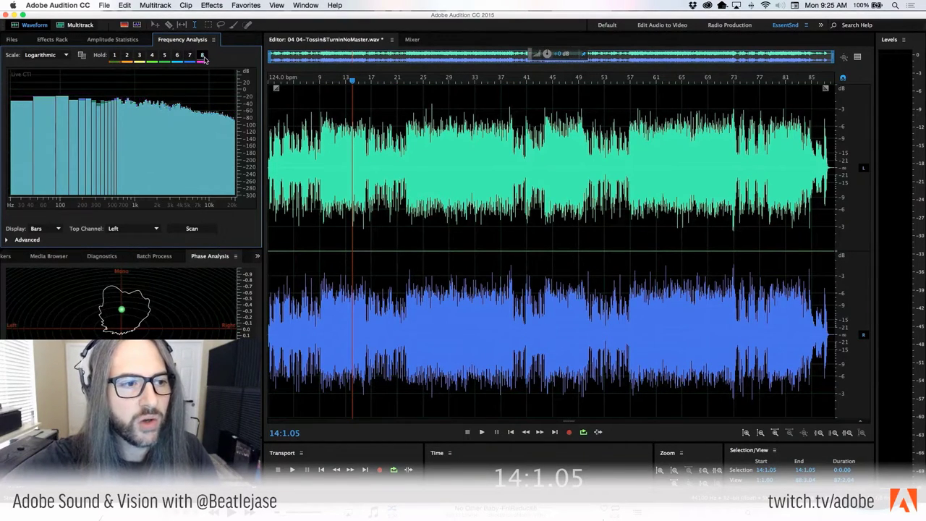
click(47, 228)
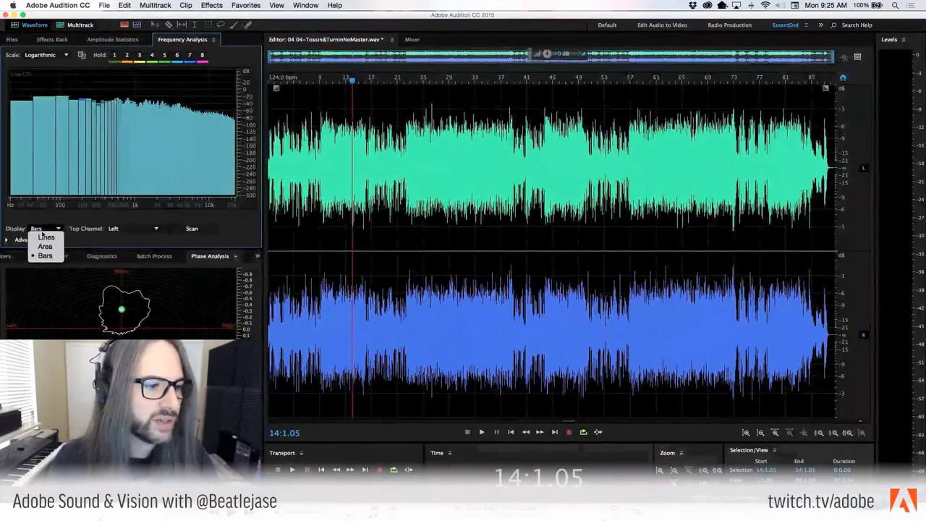
click(43, 236)
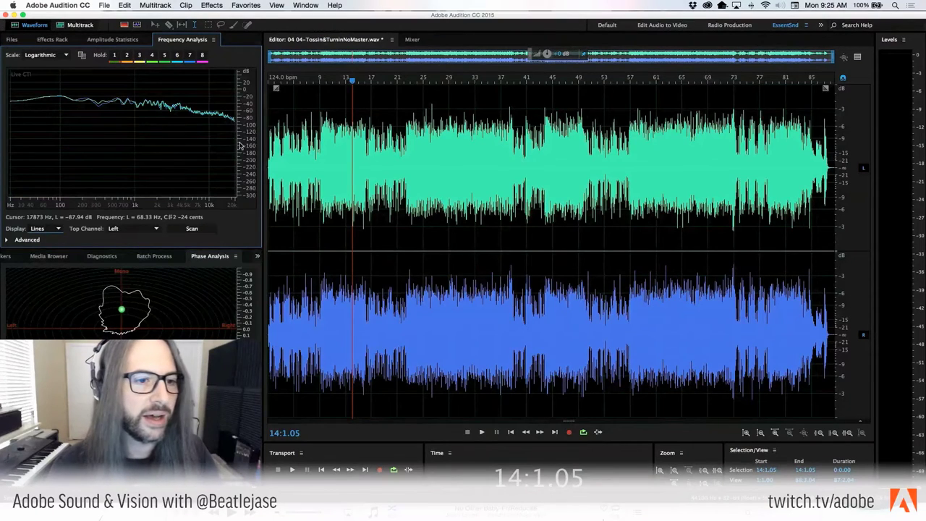
drag(245, 135, 250, 102)
drag(250, 75, 250, 76)
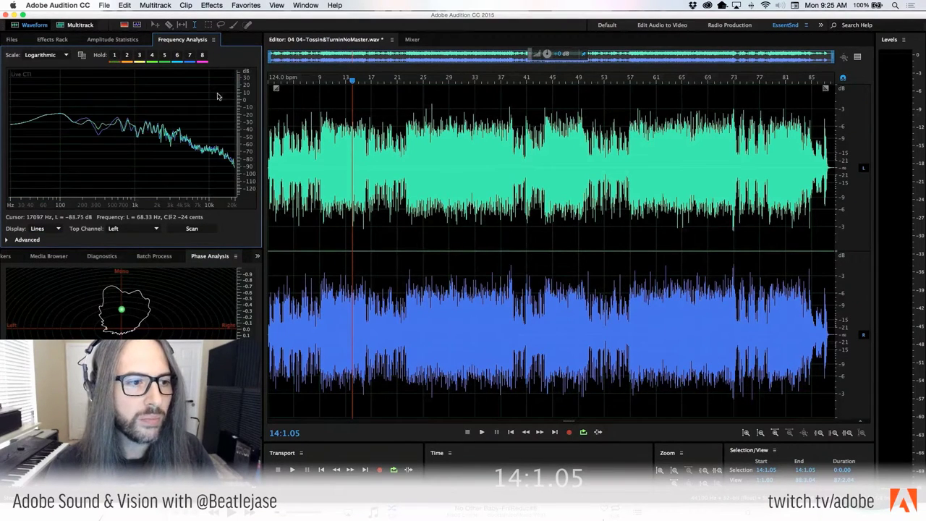
- Set the Frequency Analysis FFT size to 2048 in the advanced options and collapse them again
click(8, 240)
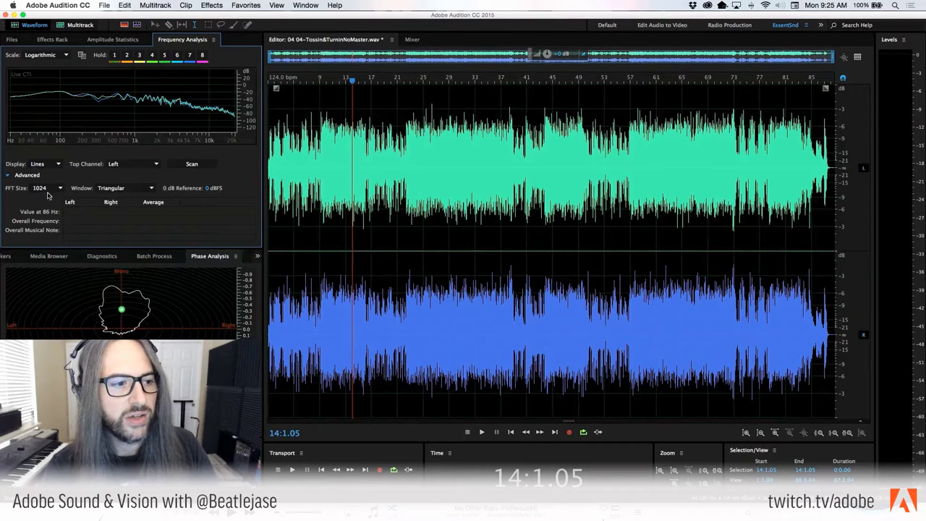
click(50, 189)
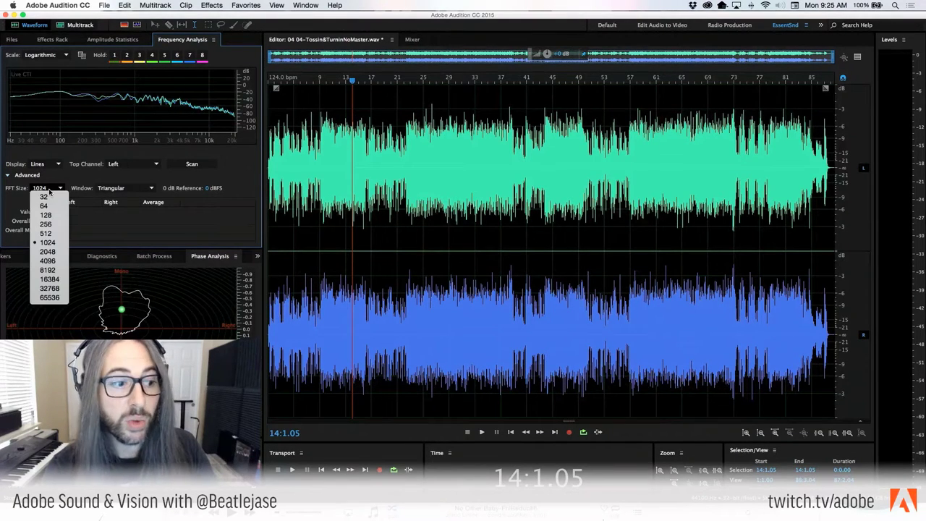
click(48, 251)
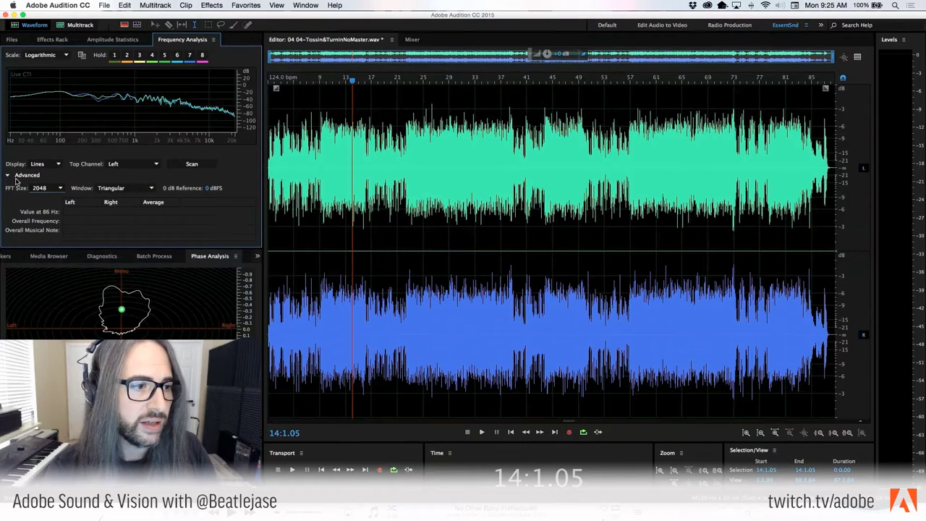
click(8, 176)
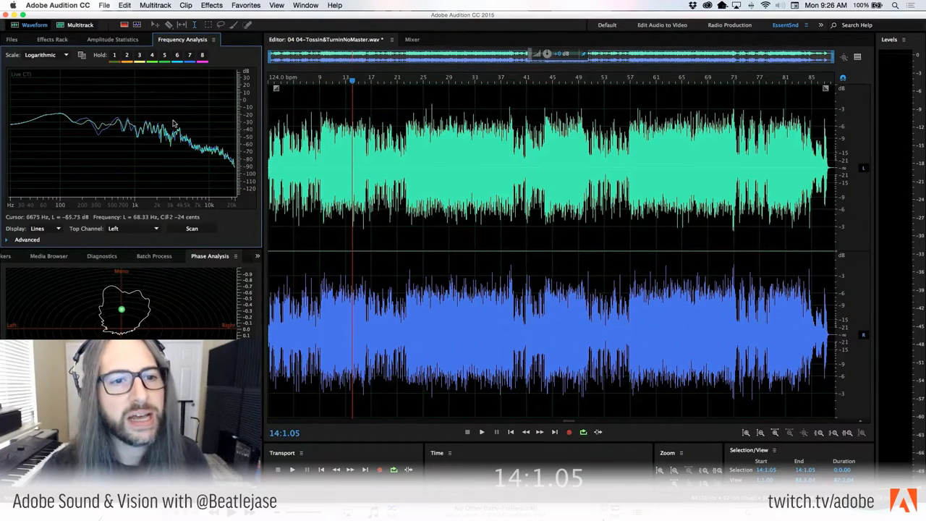
click(137, 25)
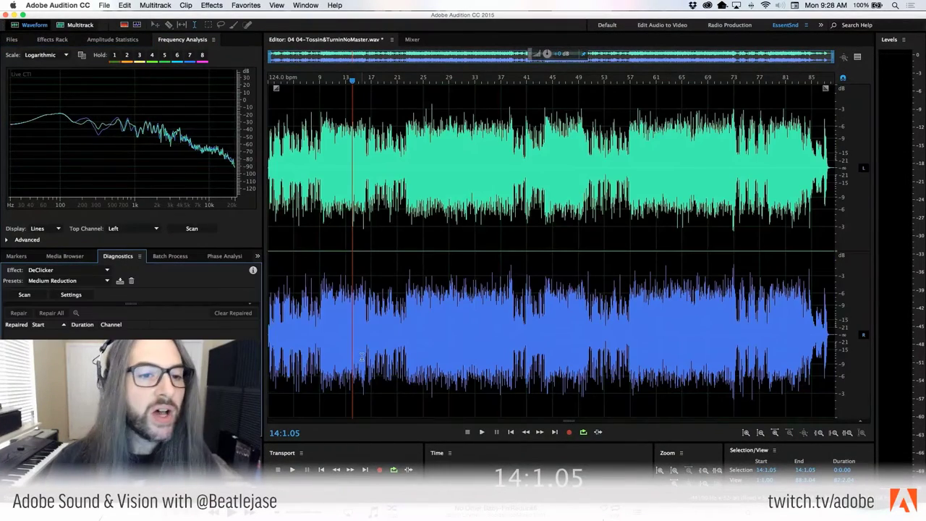
- Insert the Multiband Compressor in the first Effects Rack slot, review its crossover and limiter settings, and close its window
click(52, 41)
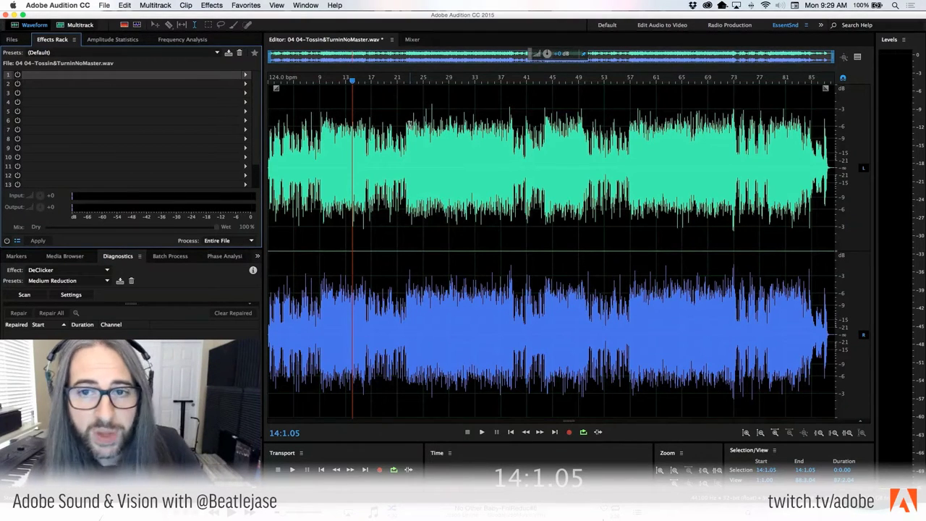
click(245, 75)
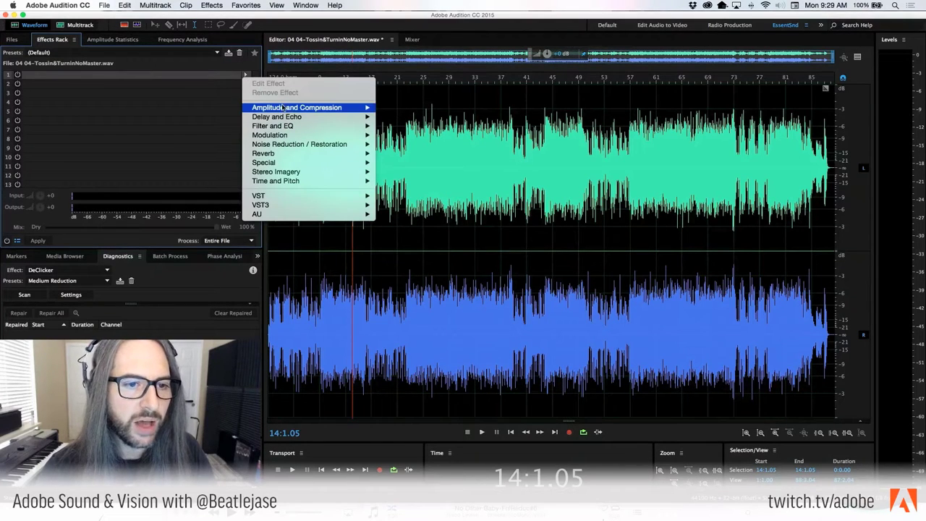
mouse_move(287, 108)
click(417, 154)
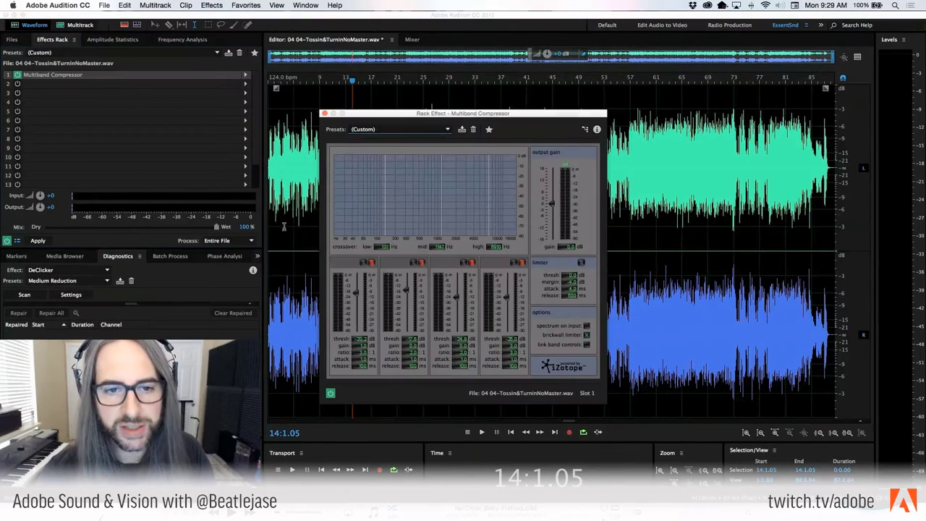
drag(495, 87, 518, 72)
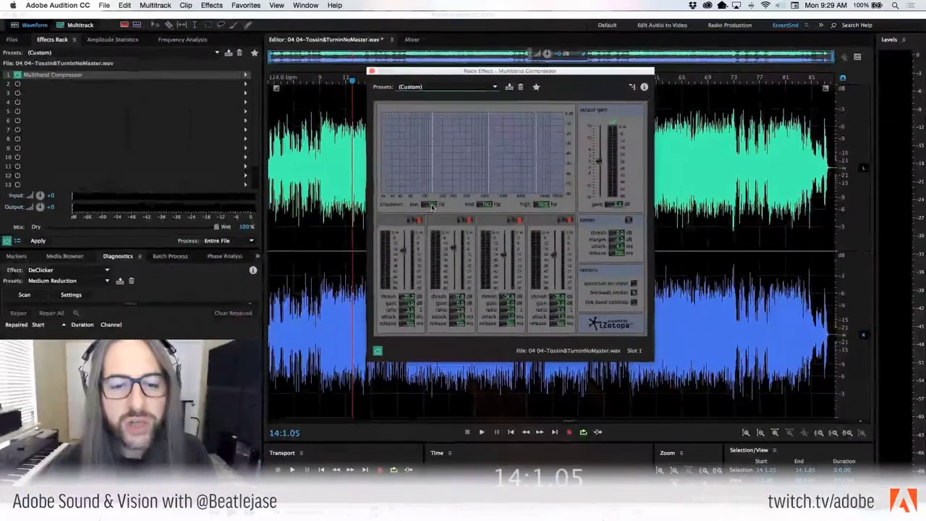
drag(433, 207, 434, 208)
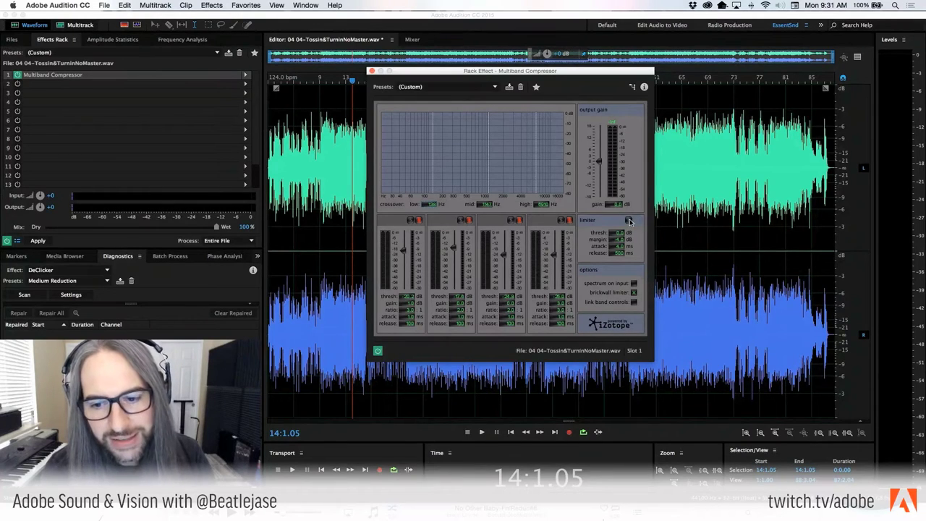
click(372, 71)
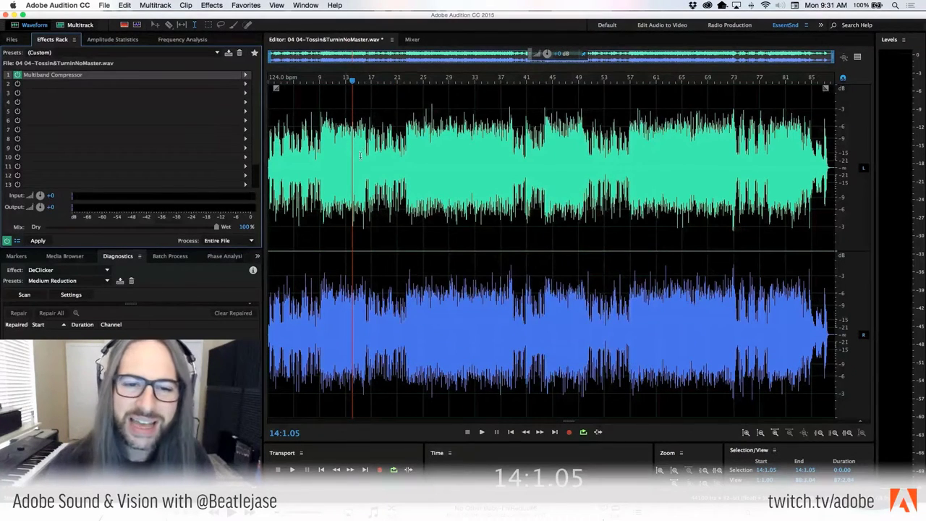
- Play the track through the Multiband Compressor from 24:1.11 to about bar 32 while watching the levels and Frequency Analysis
click(326, 82)
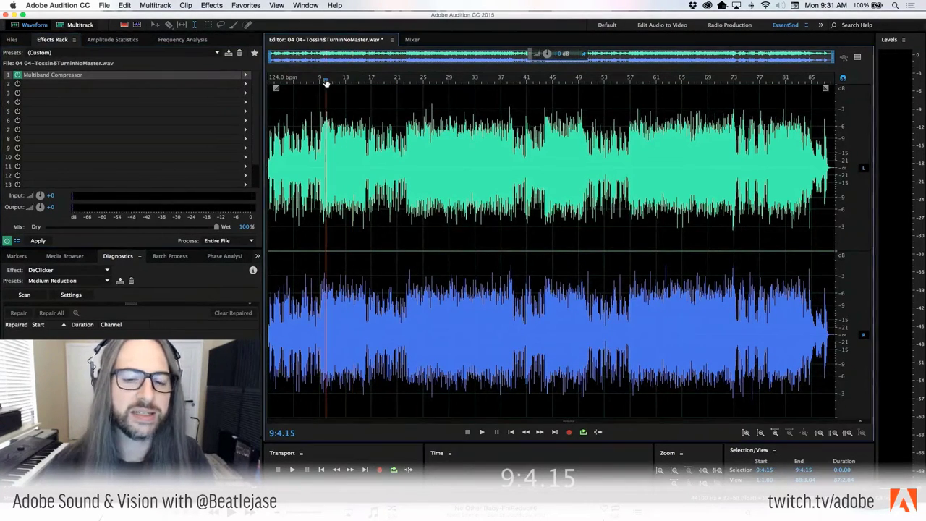
click(418, 82)
key(space)
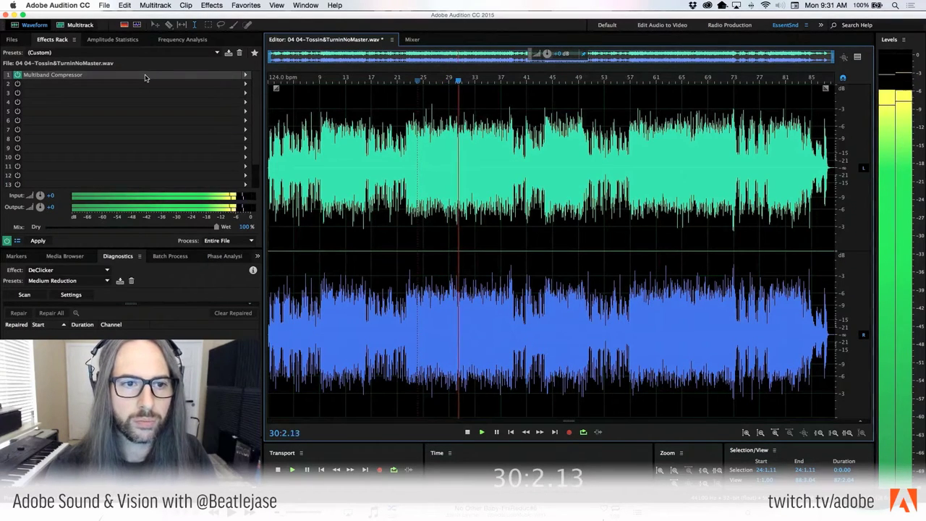
click(184, 39)
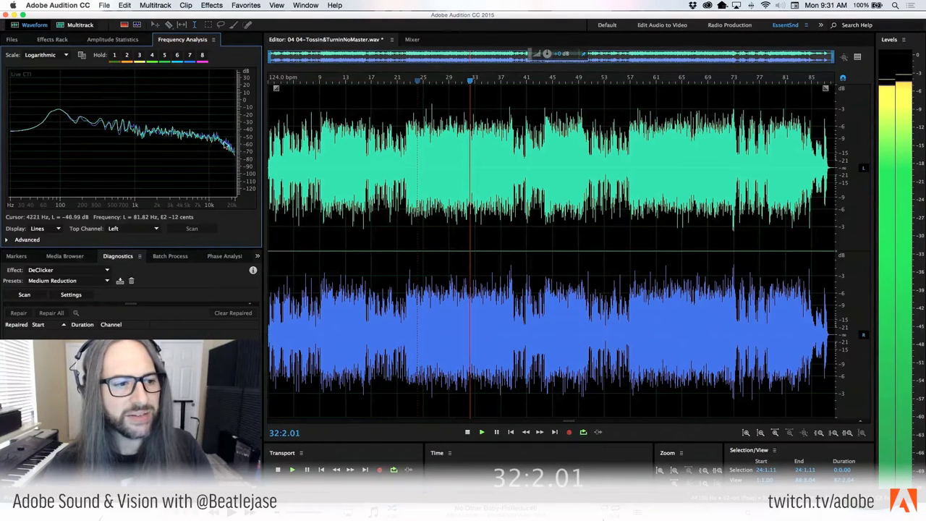
key(space)
- Close the Phase Analysis panel and show the Effects Rack again
click(223, 256)
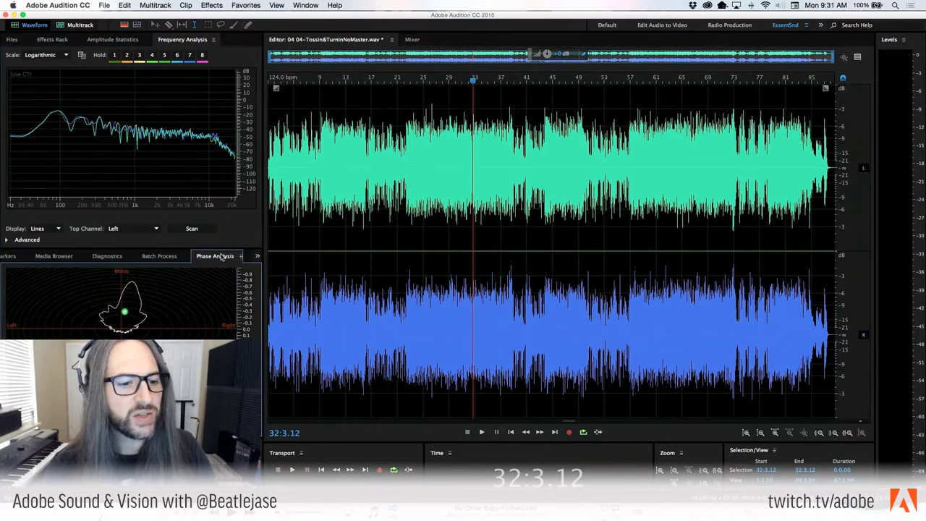
click(236, 256)
click(261, 265)
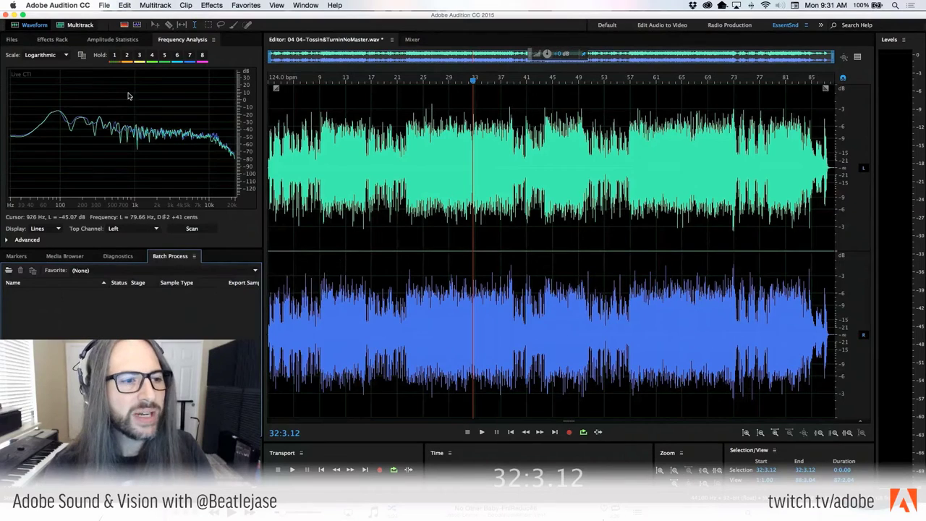
click(94, 40)
click(73, 41)
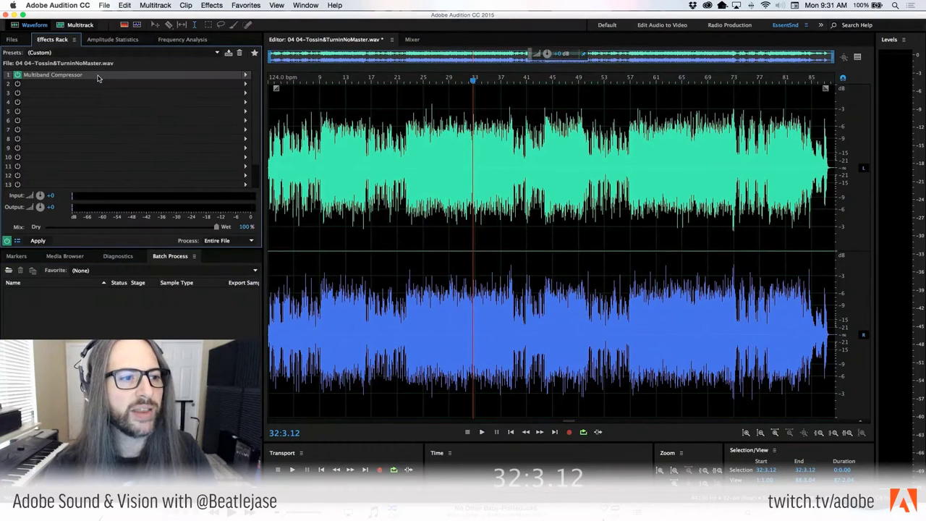
- Move the Multiband Compressor to the second Effects Rack slot and insert a Parametric Equalizer in the first slot
drag(94, 75, 93, 83)
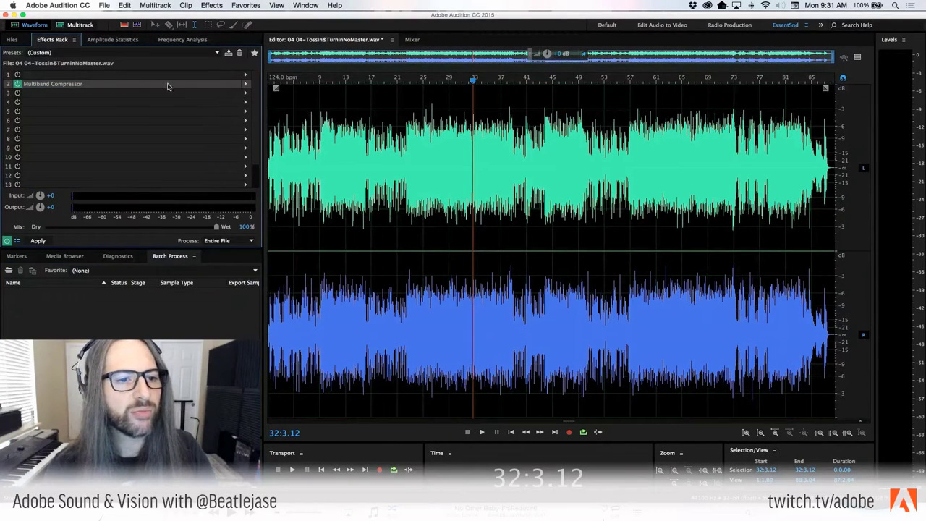
click(245, 74)
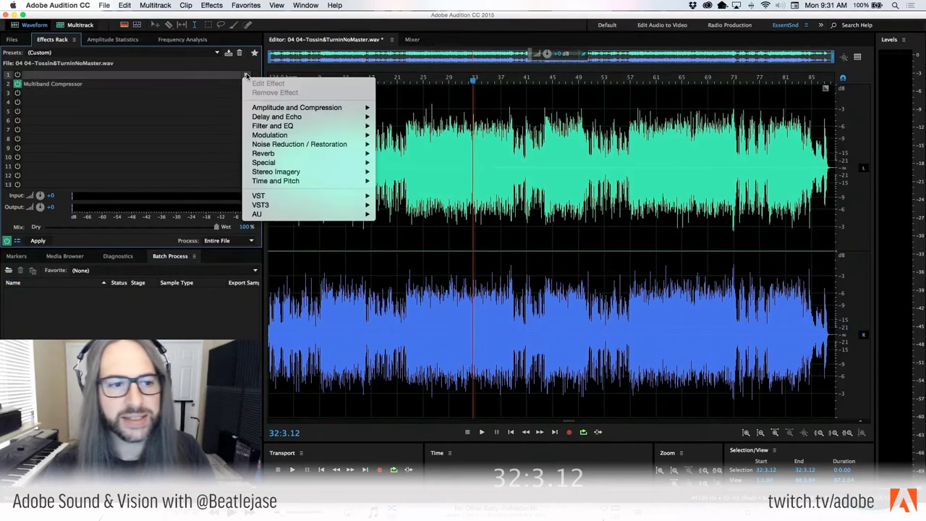
mouse_move(313, 127)
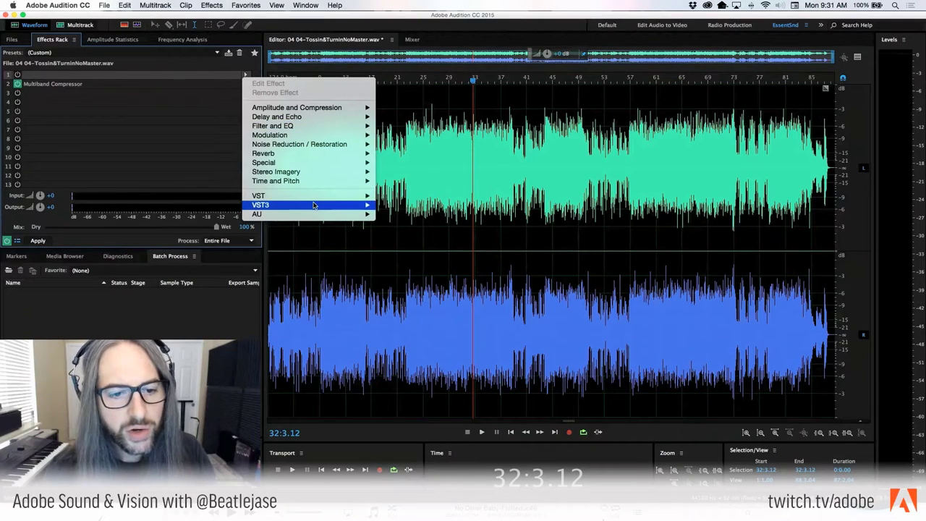
mouse_move(314, 206)
mouse_move(394, 251)
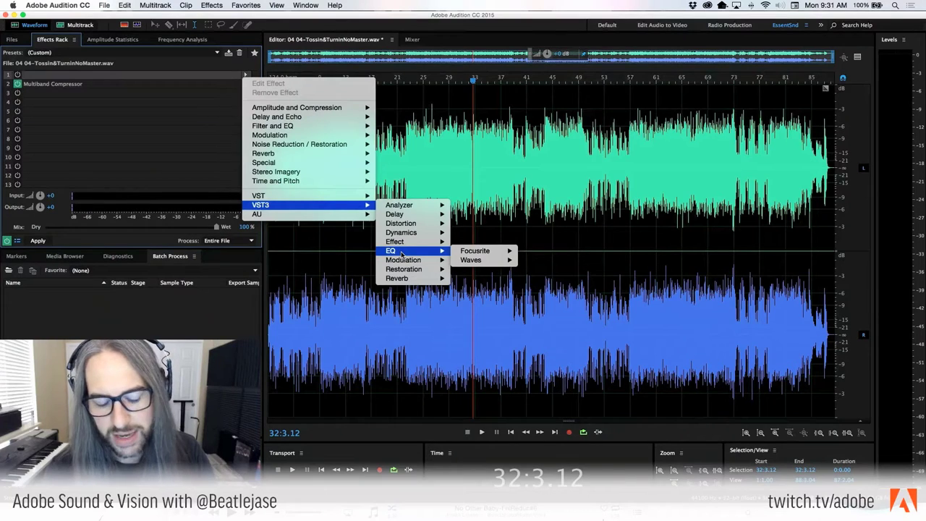
mouse_move(478, 261)
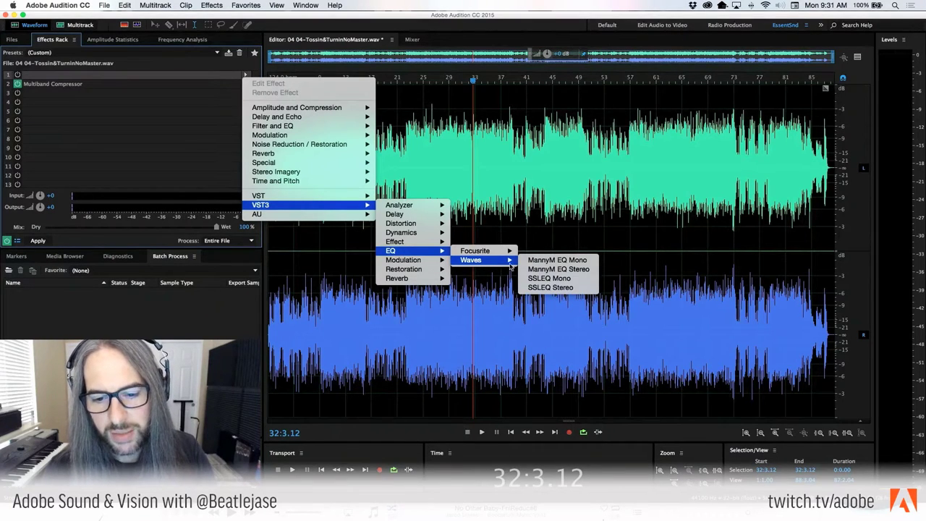
mouse_move(420, 243)
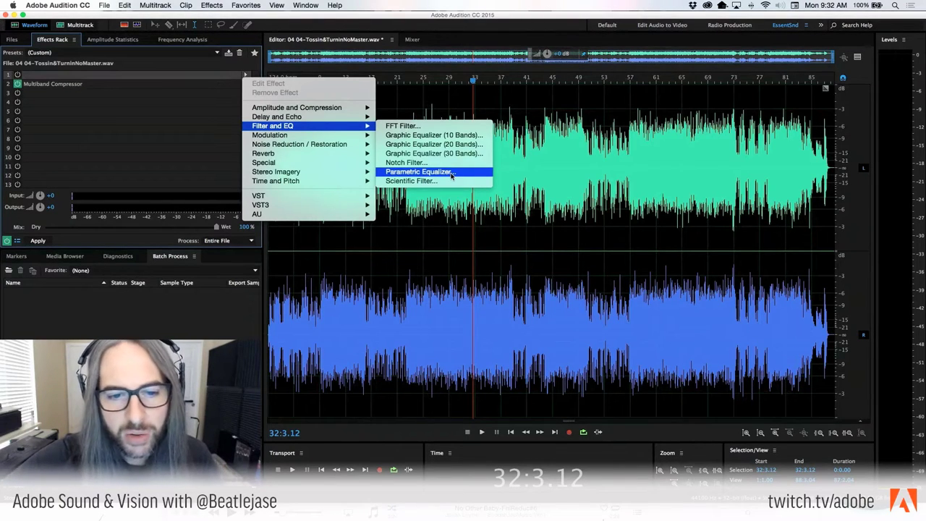
click(451, 176)
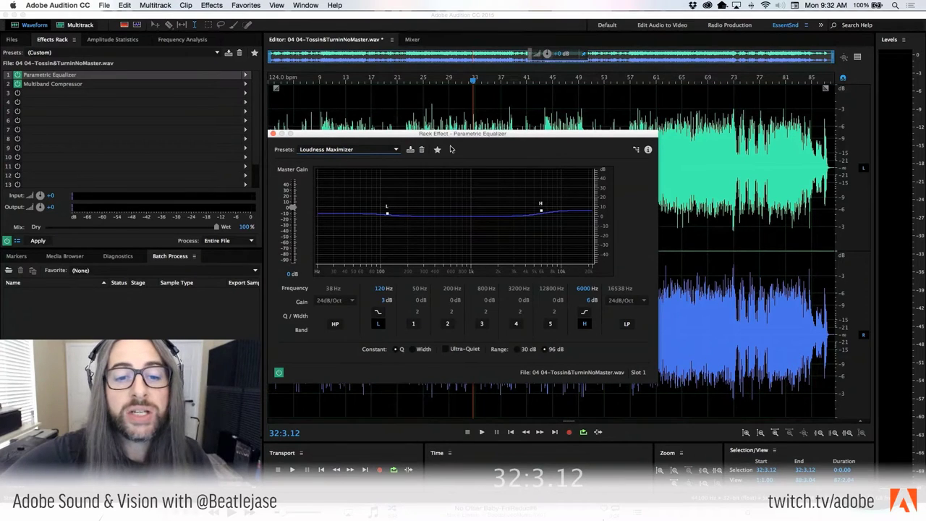
drag(445, 138, 507, 117)
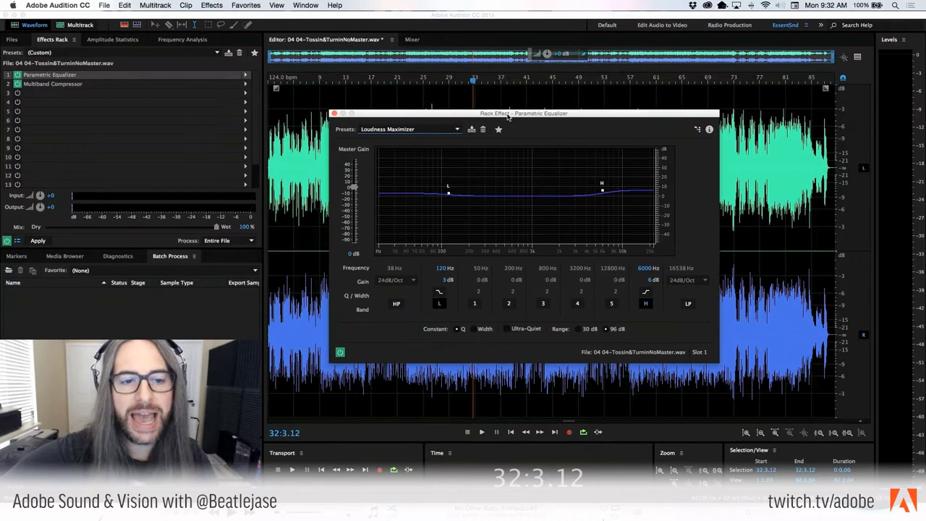
- Insert the Mastering effect in the third Effects Rack slot, review its settings, and remove it again
click(244, 93)
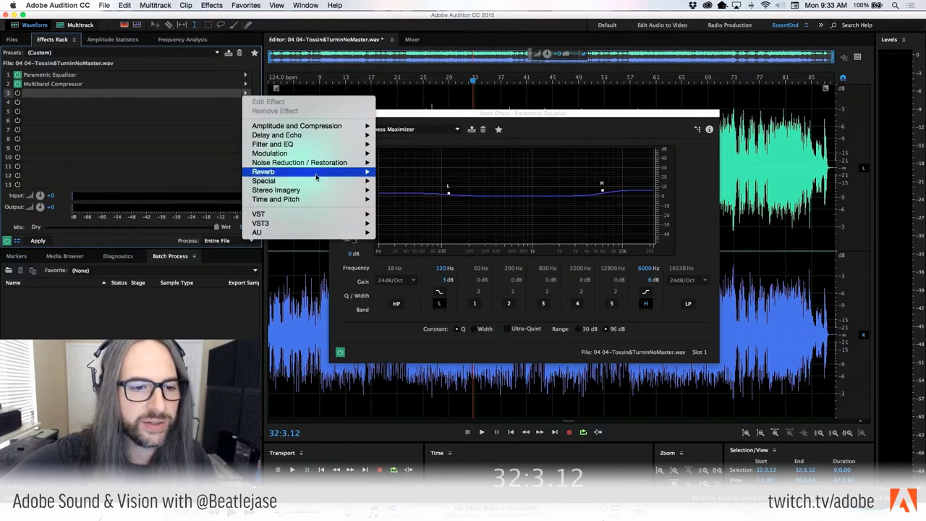
mouse_move(315, 186)
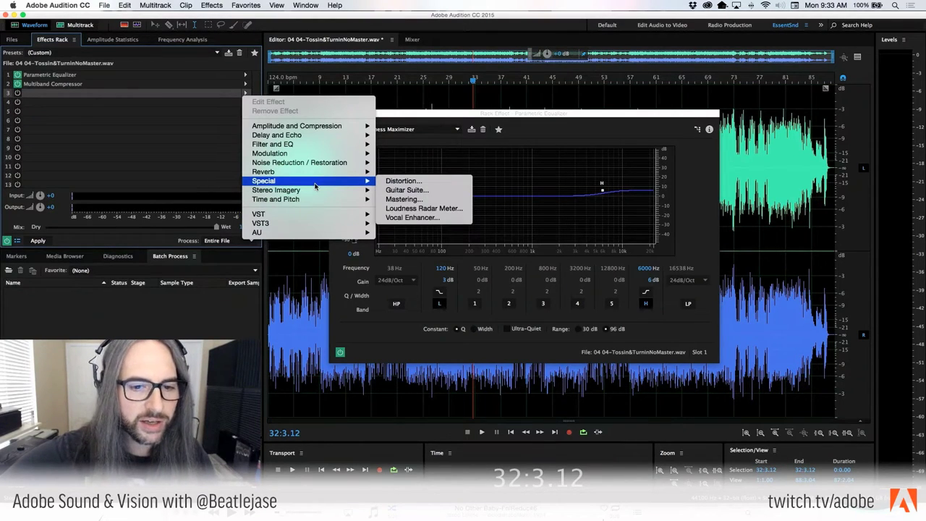
click(436, 200)
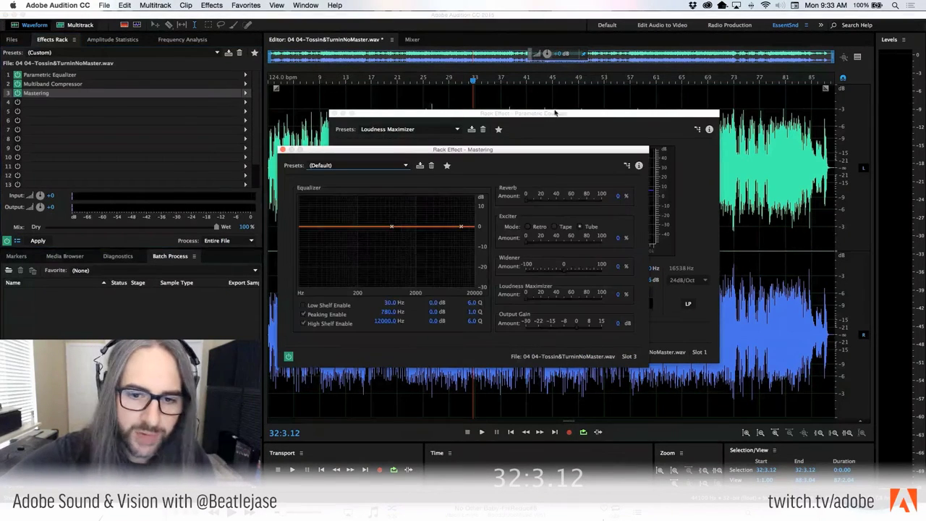
drag(483, 153, 497, 84)
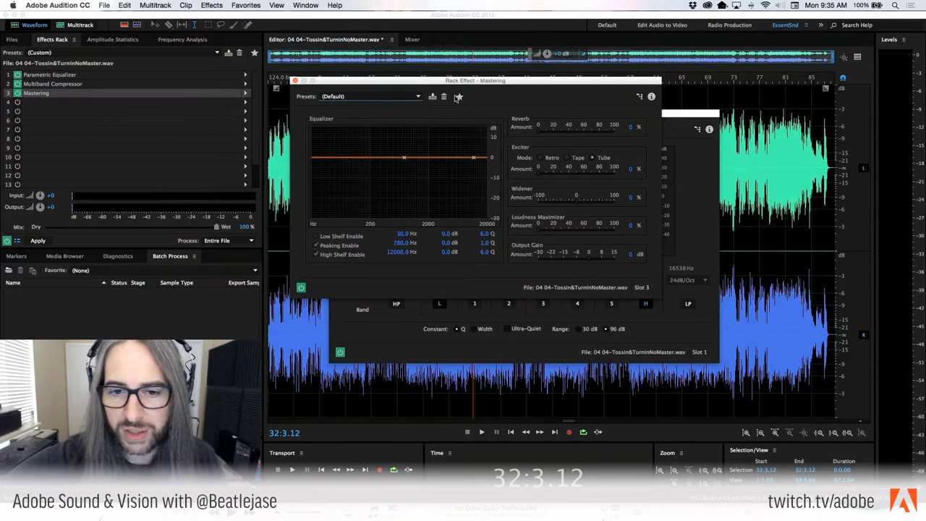
click(297, 81)
click(245, 93)
click(296, 110)
- Load the Full Reset preset in the Parametric Equalizer
drag(467, 107, 480, 65)
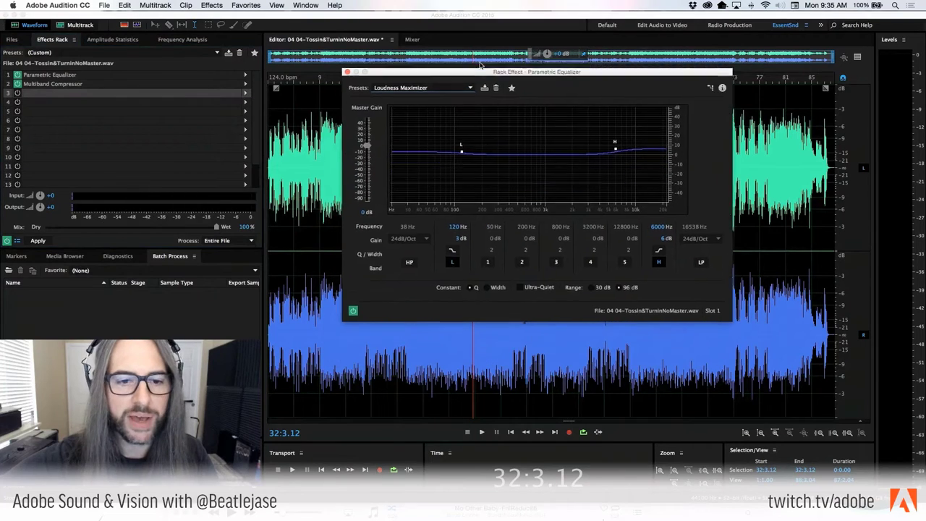
click(470, 79)
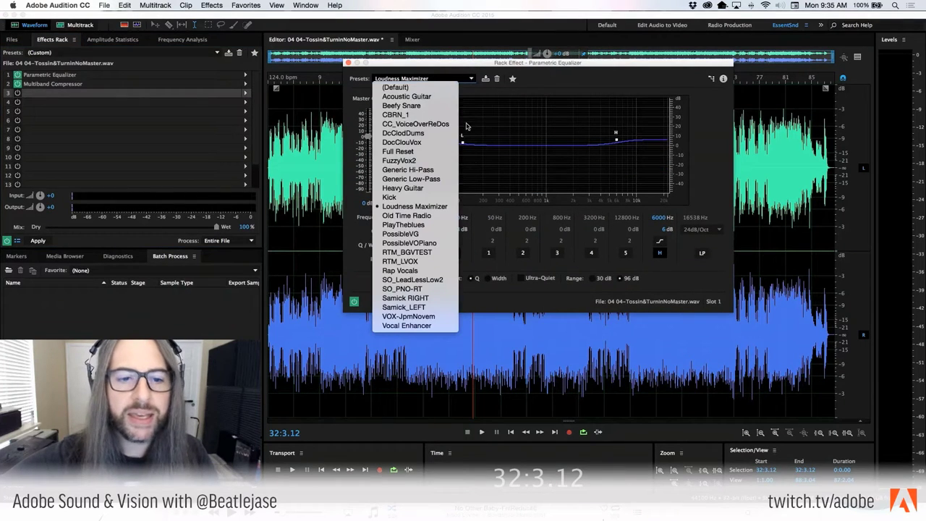
click(392, 151)
mouse_move(475, 62)
mouse_down()
mouse_move(465, 94)
mouse_move(458, 62)
mouse_up()
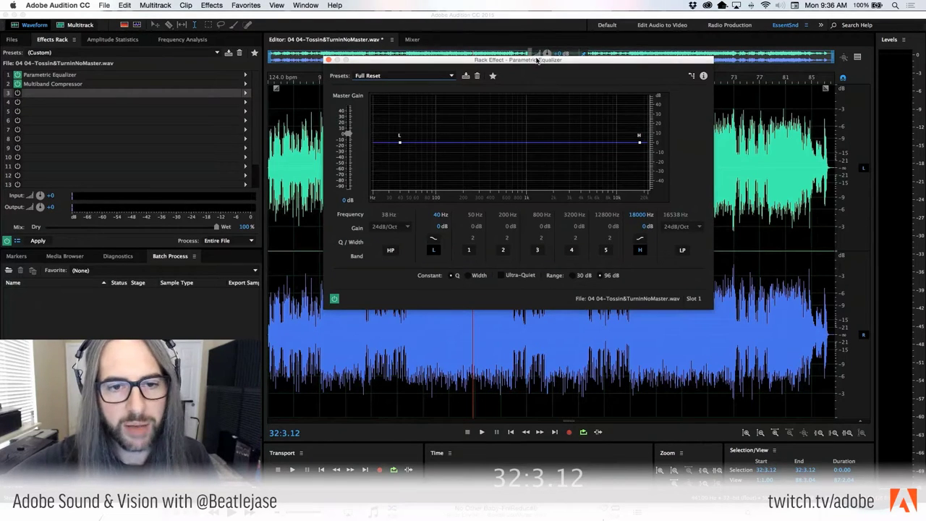
- Show the Frequency Analysis beside the equalizer and play the track from 5:2.14
click(296, 136)
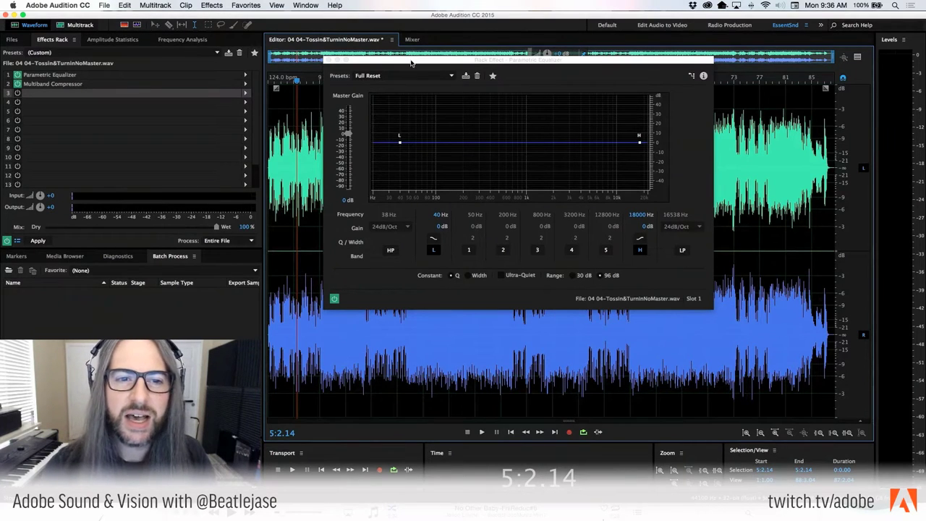
drag(413, 65, 528, 110)
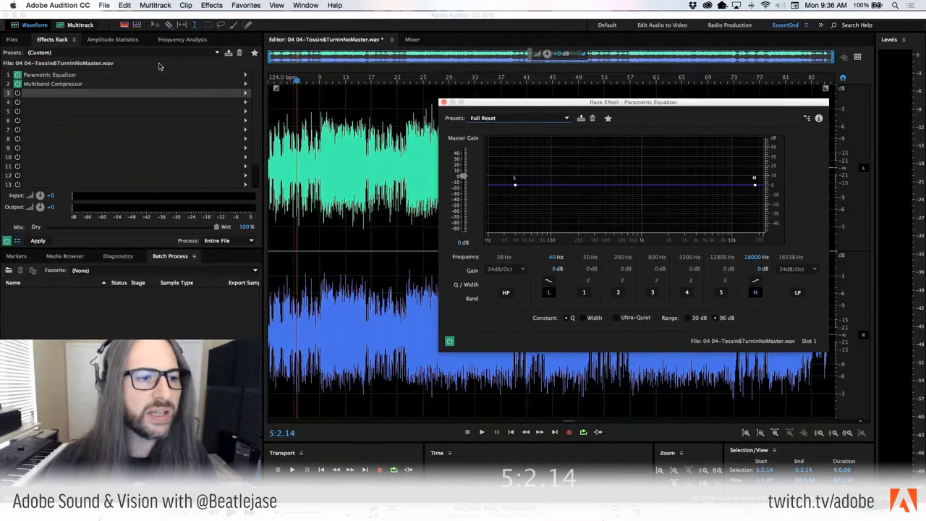
click(183, 39)
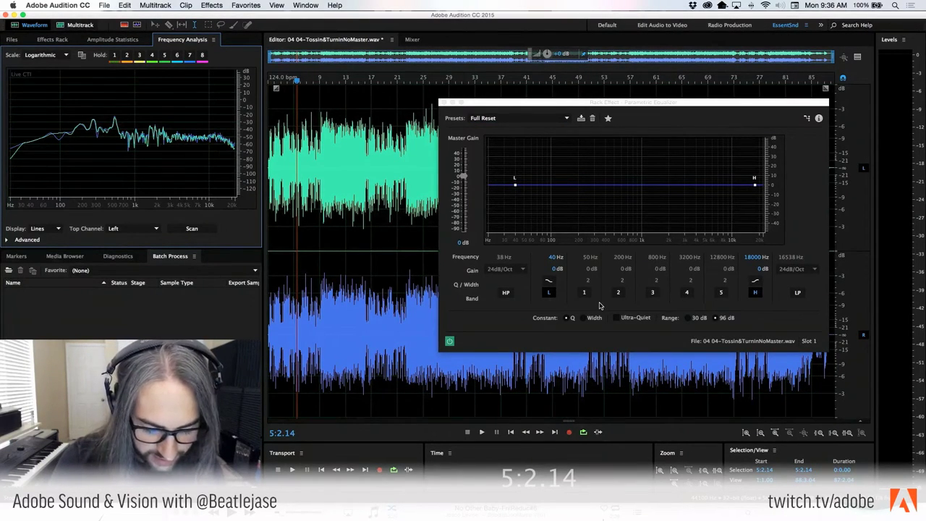
key(space)
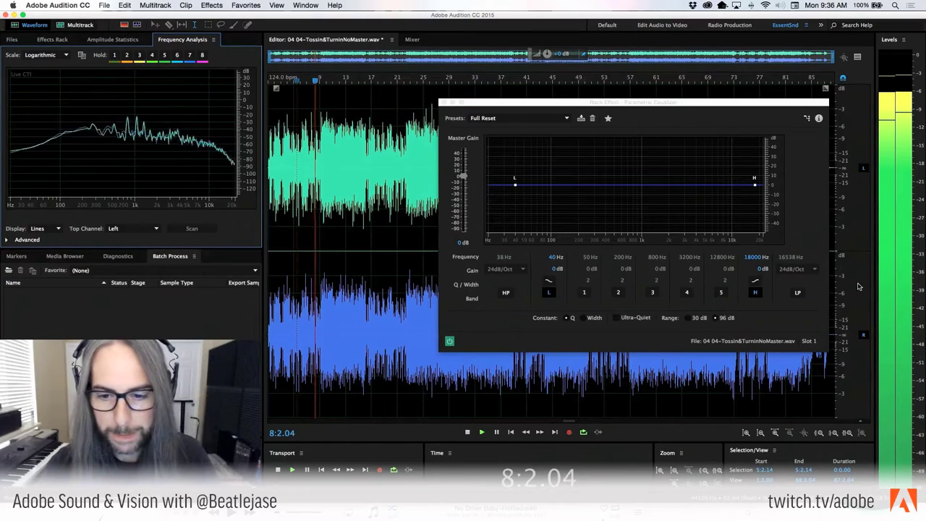
- Enable equalizer band 2, boost it to 10.3 dB while tuning it to 244 Hz, and cut its gain to -1.9 dB
click(616, 292)
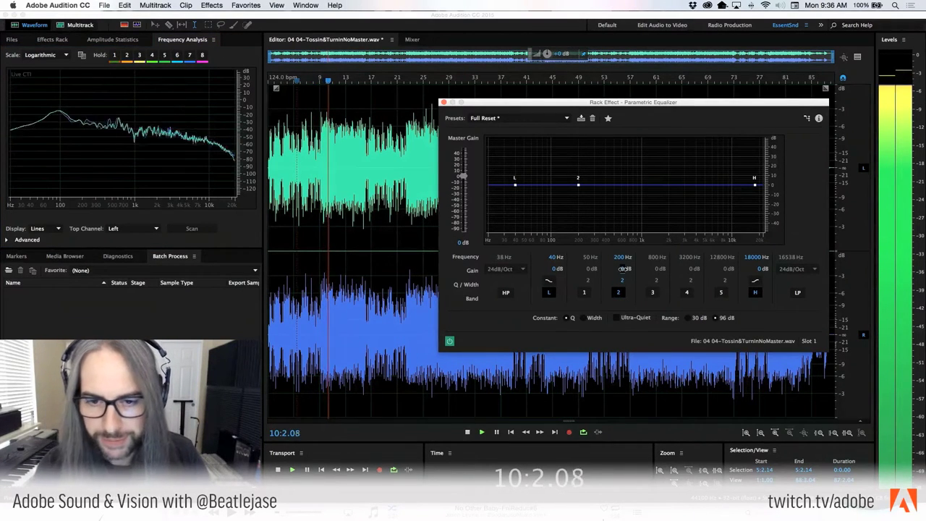
drag(624, 269, 665, 259)
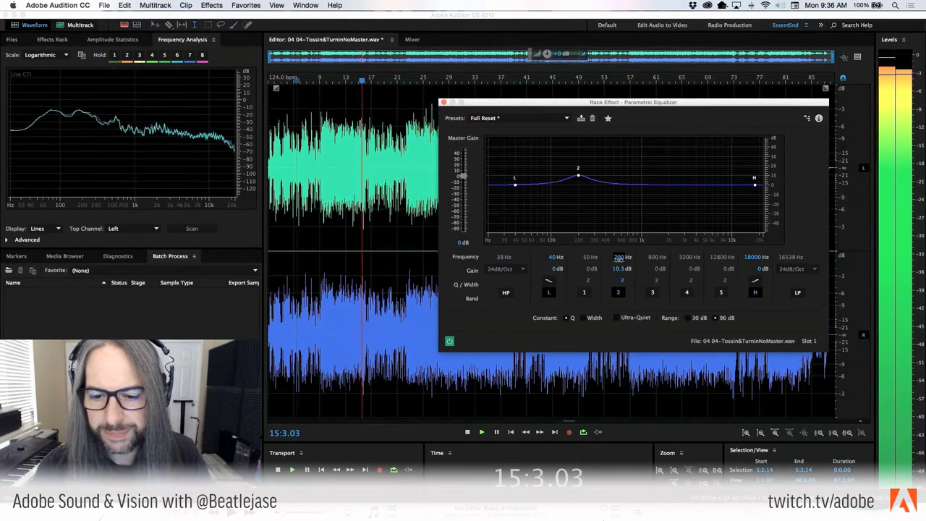
drag(619, 259, 623, 259)
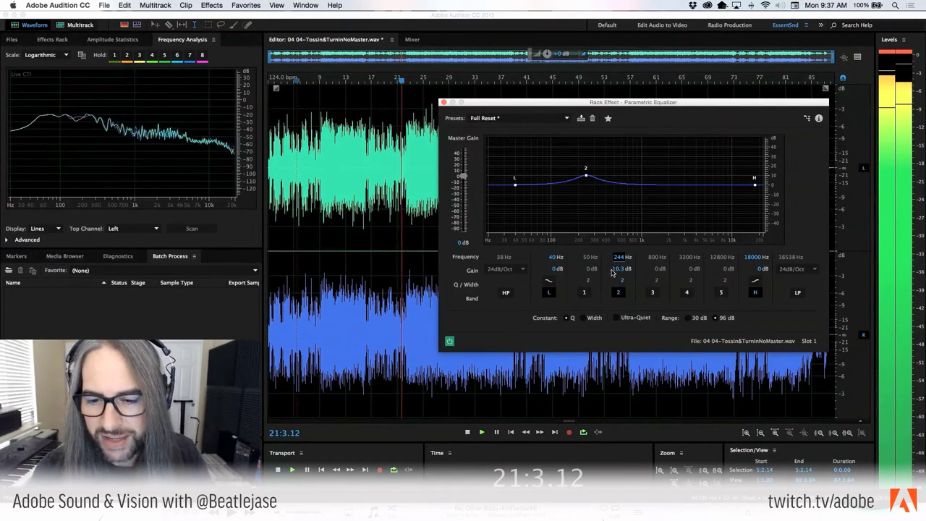
drag(616, 270, 538, 257)
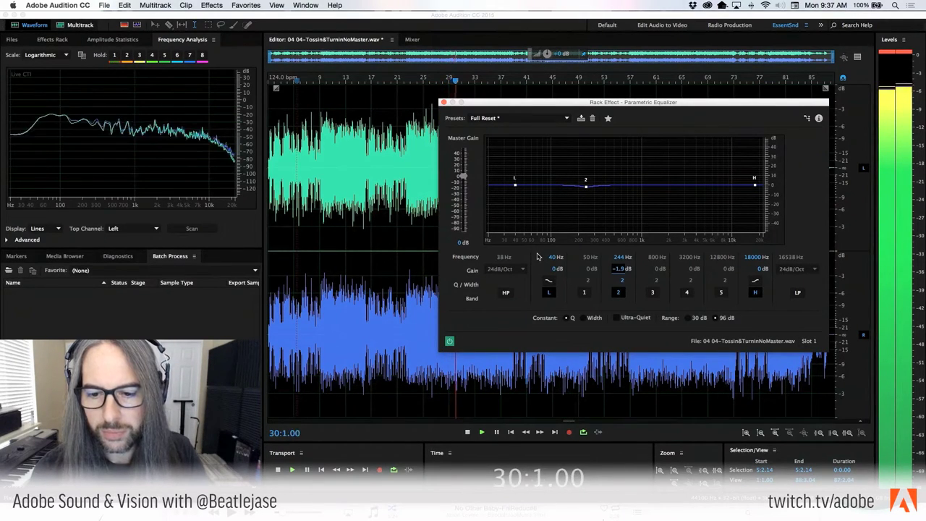
- Compare the sound with the equalizer bypassed and active, enable band 4, and set band 2's gain to -2.9 dB
click(450, 342)
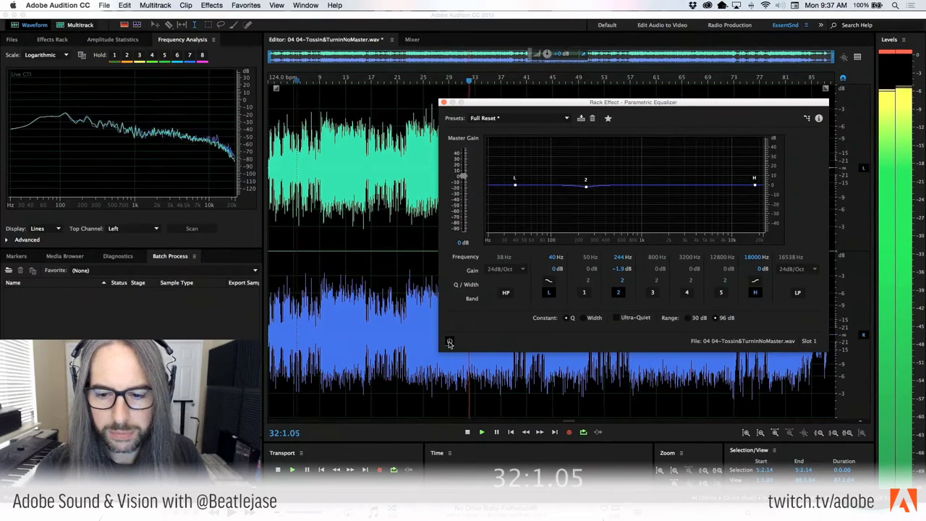
click(449, 341)
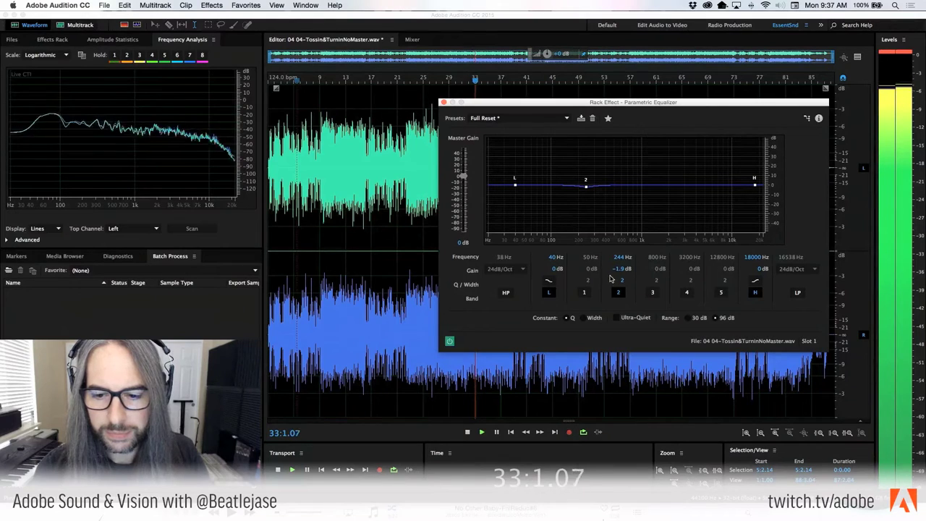
drag(616, 269, 610, 269)
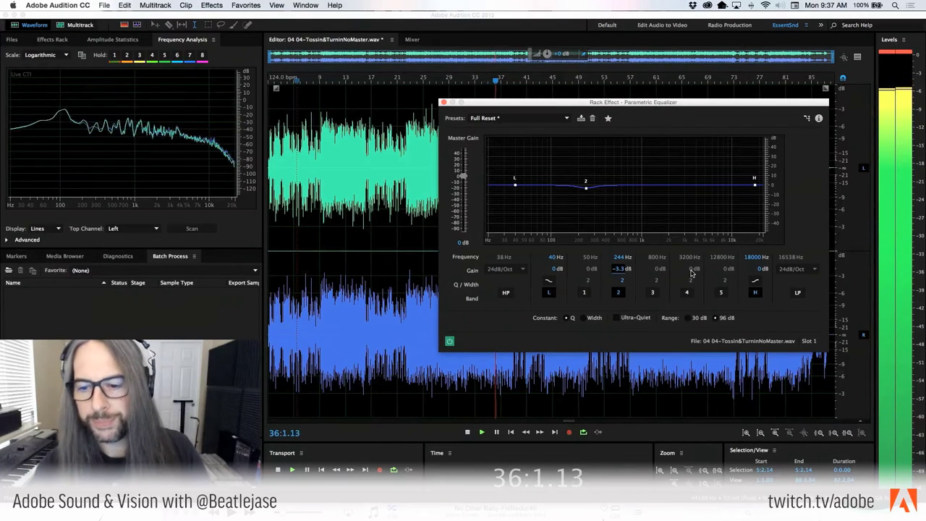
click(687, 292)
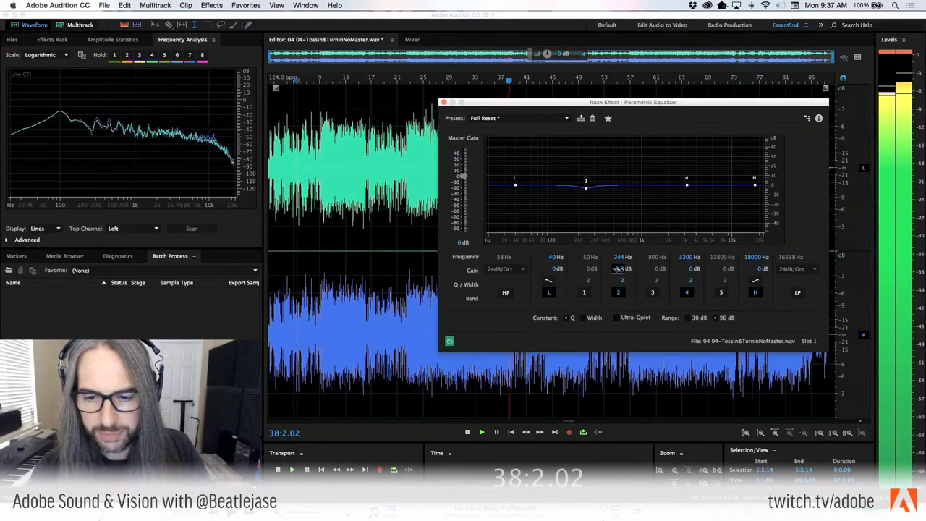
drag(618, 269, 622, 269)
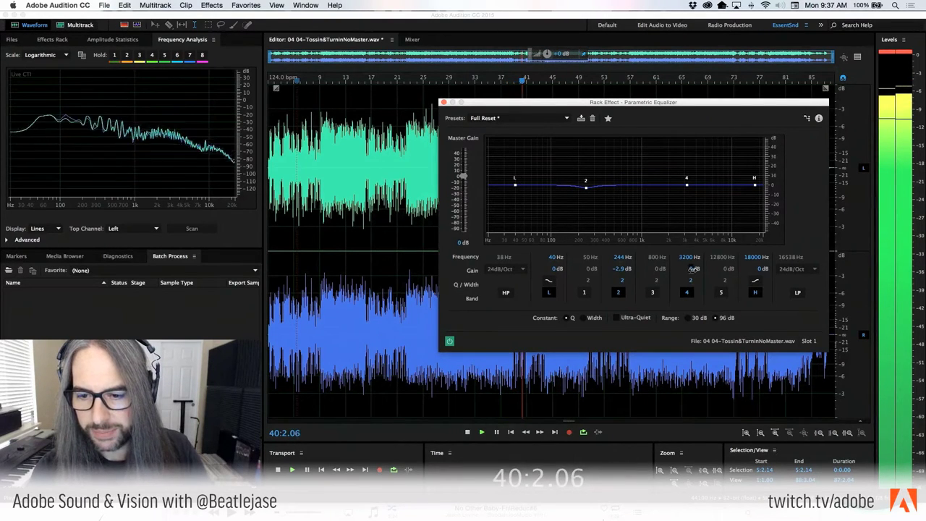
- Boost band 4 to 11.1 dB while tuning it to 2567 Hz, and reduce its gain to 4 dB
drag(693, 270, 714, 271)
drag(717, 271, 750, 272)
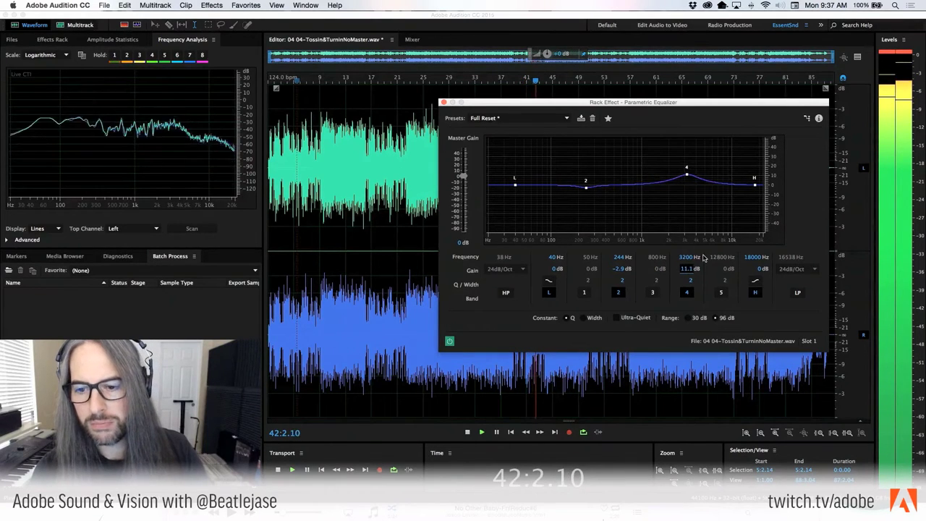
drag(687, 260, 677, 260)
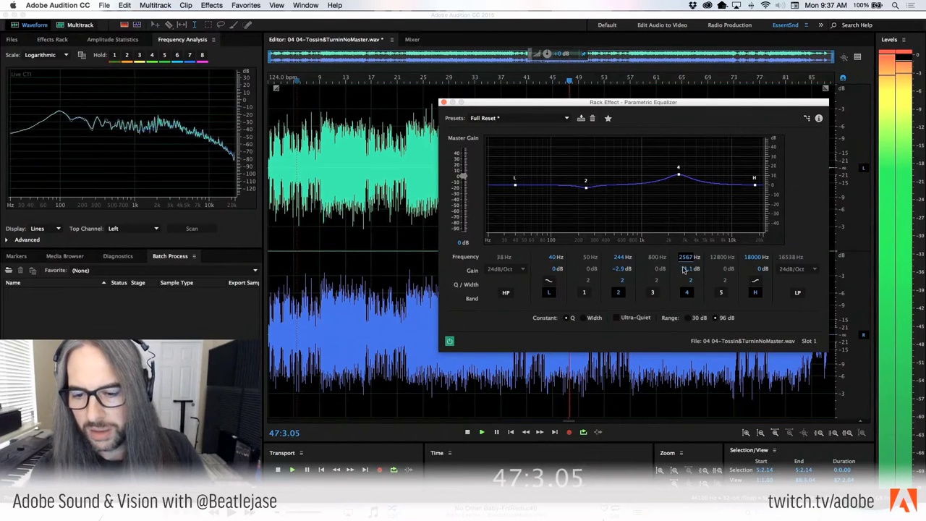
drag(686, 269, 644, 264)
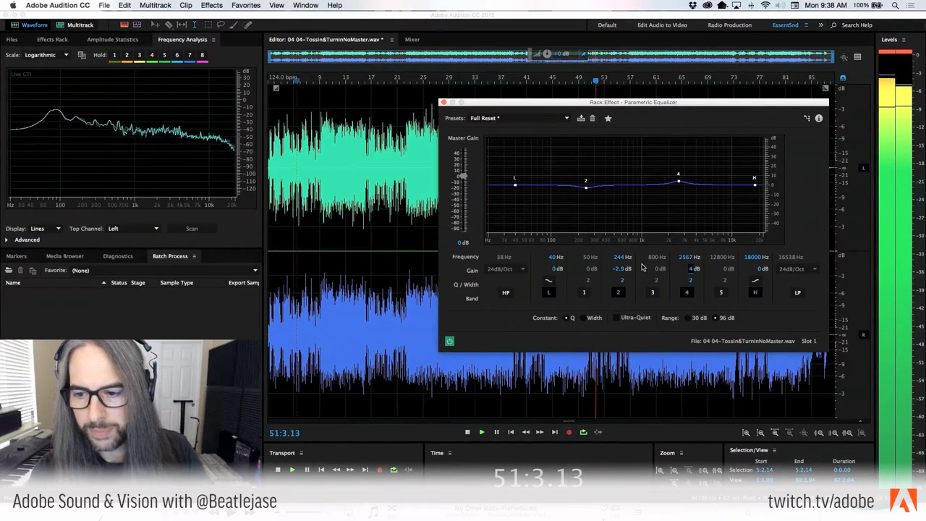
- Try band 5 at 9108 Hz, and set the high shelf to 9676 Hz with a gain of 1.9 dB
drag(752, 259, 707, 258)
click(719, 293)
click(720, 259)
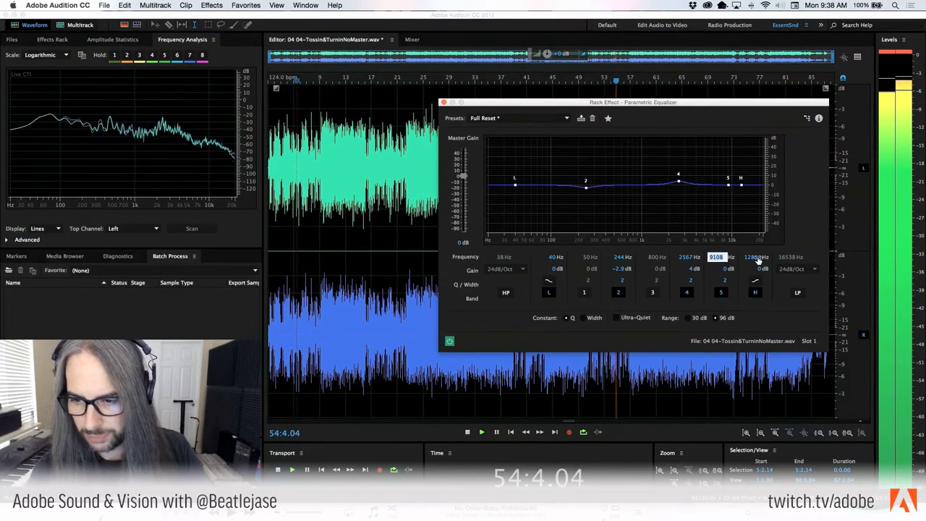
click(757, 260)
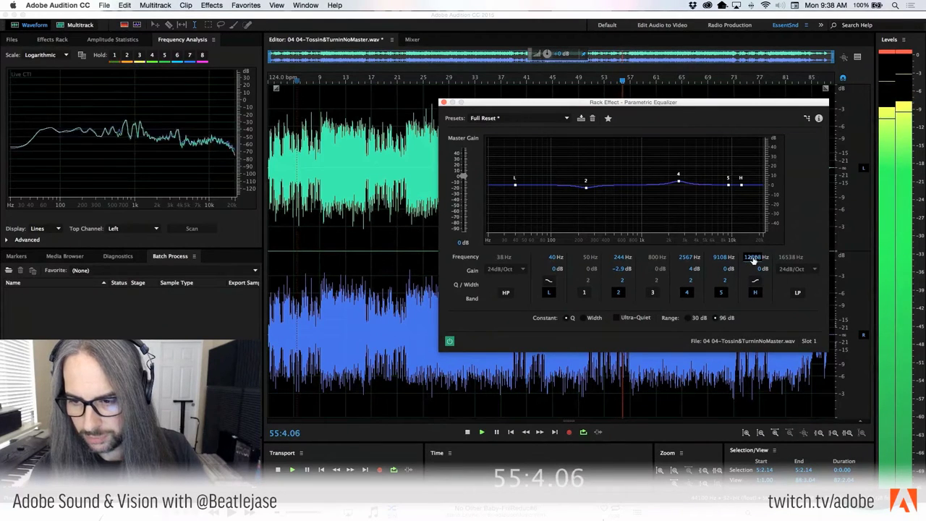
drag(755, 258, 771, 270)
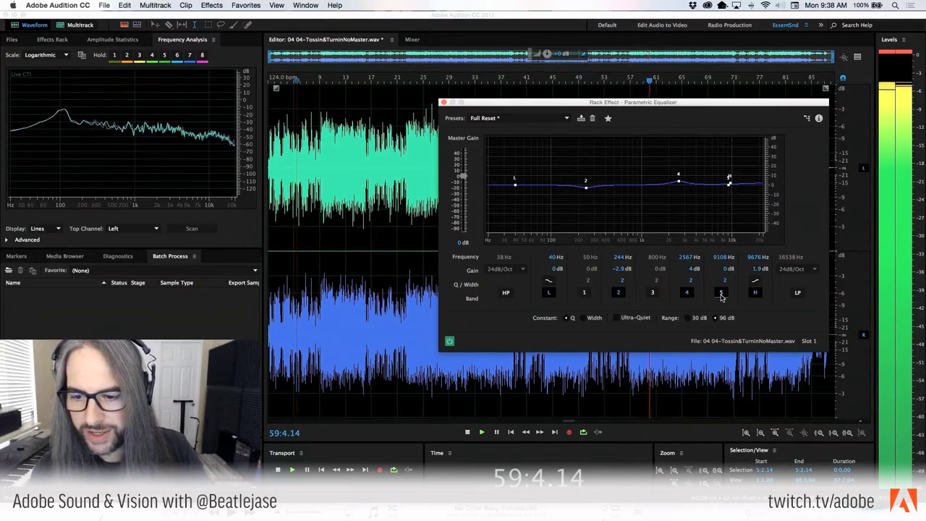
- Enable equalizer band 1, boost it while tuning it to 73 Hz, reduce its gain to 1.4 dB, and clear the clip indicators
click(583, 292)
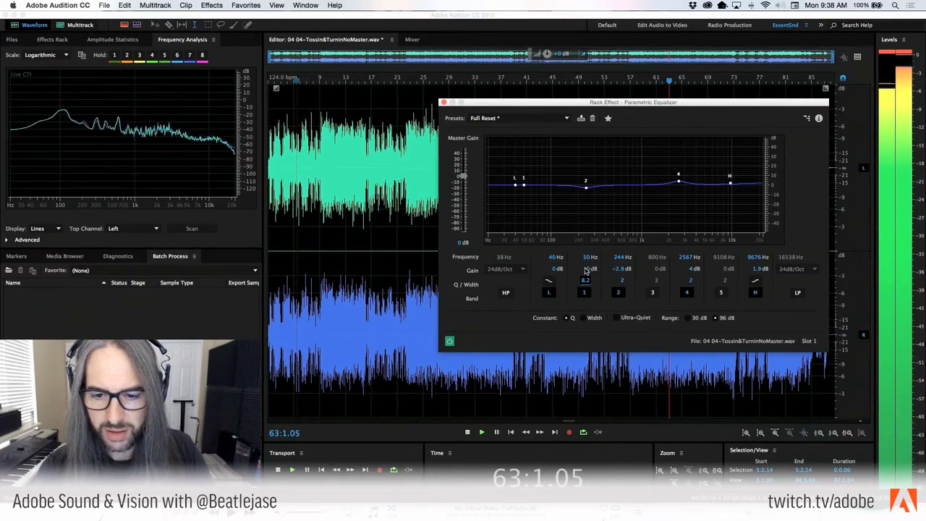
drag(590, 270, 658, 269)
drag(586, 257, 601, 258)
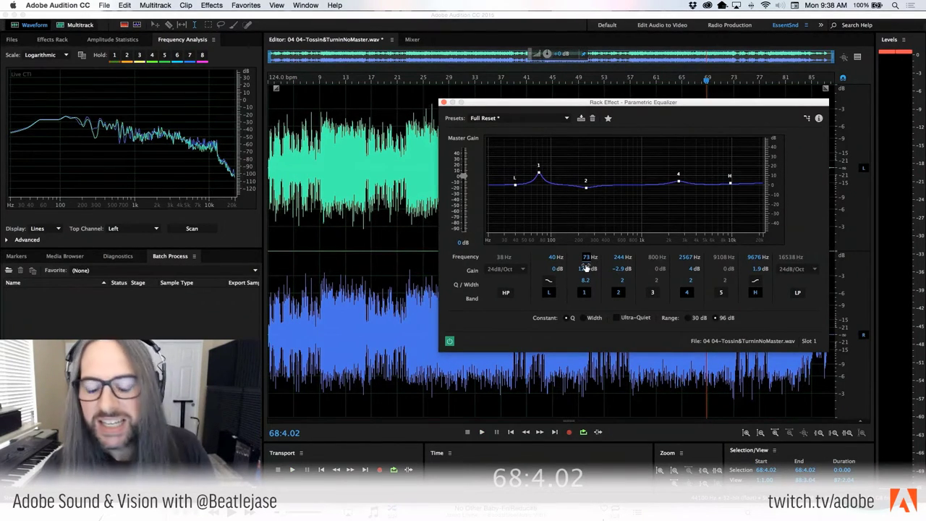
drag(587, 272, 575, 272)
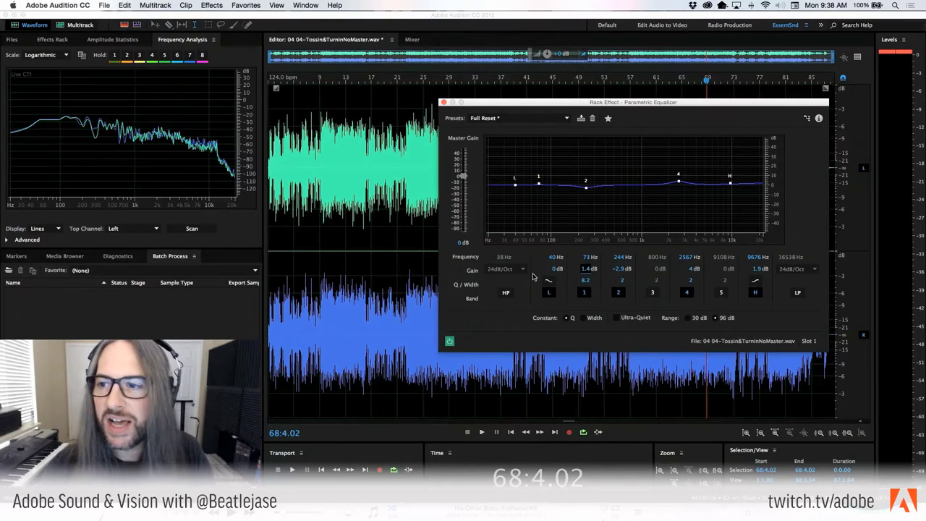
click(887, 56)
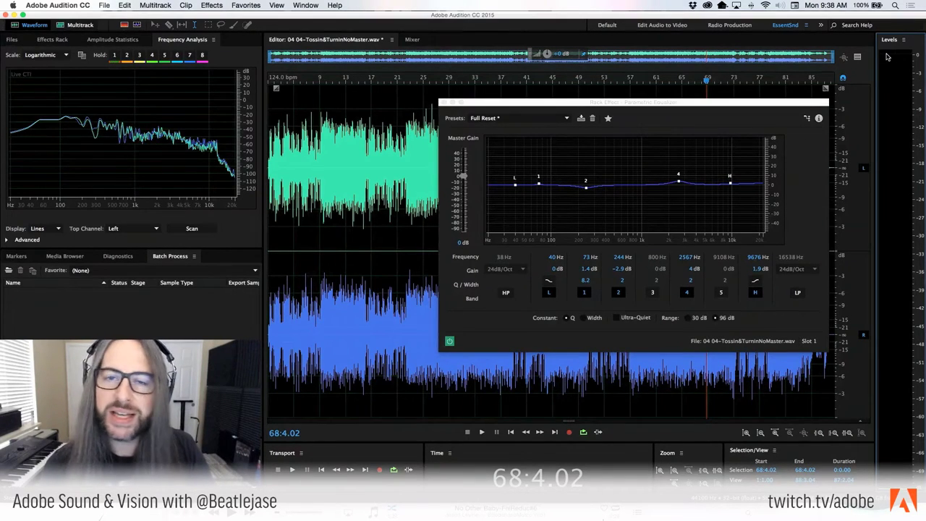
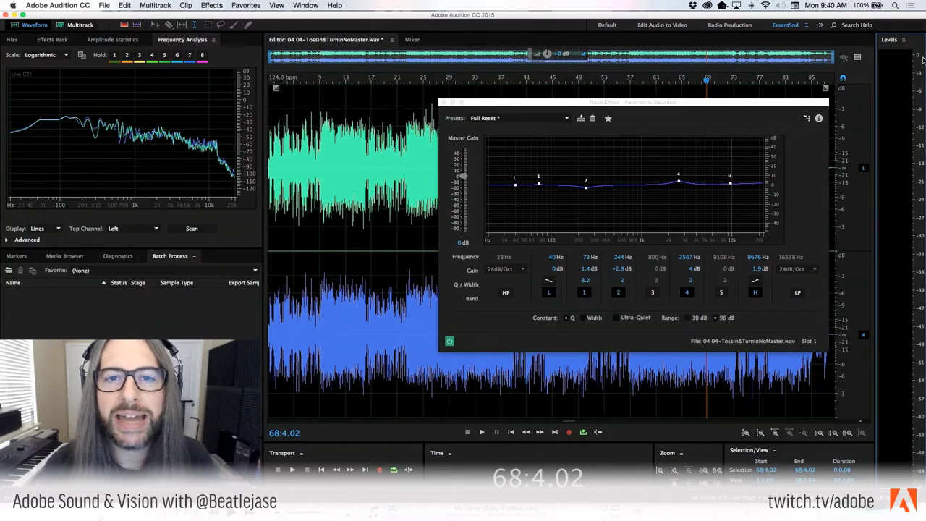
- Move the equalizer clear of the waveform's start and compare playback from bars 11 and 3 with the equalizer active and bypassed
drag(598, 105, 494, 28)
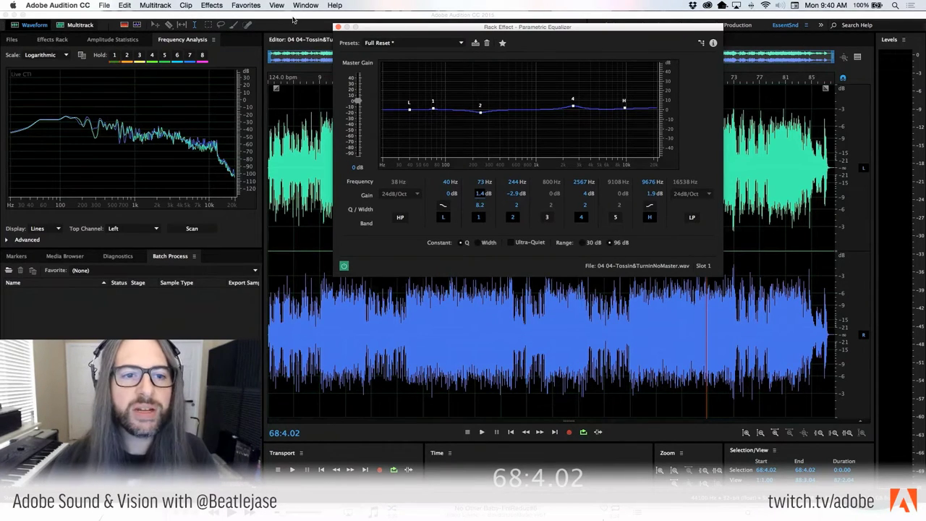
click(337, 311)
key(space)
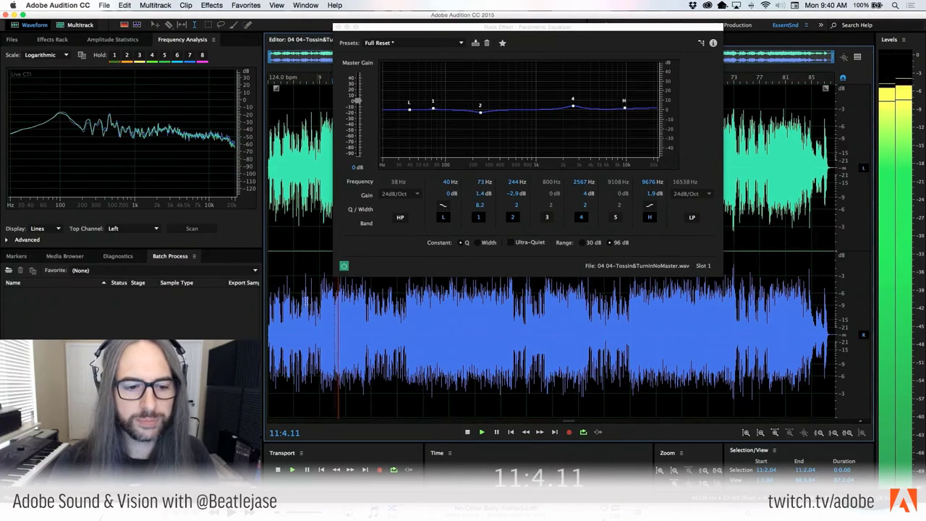
click(281, 268)
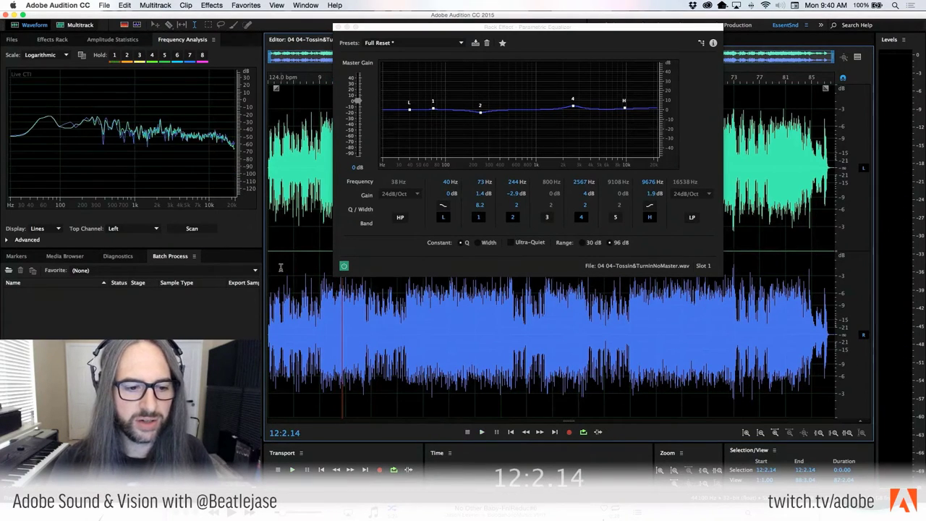
click(345, 267)
click(345, 266)
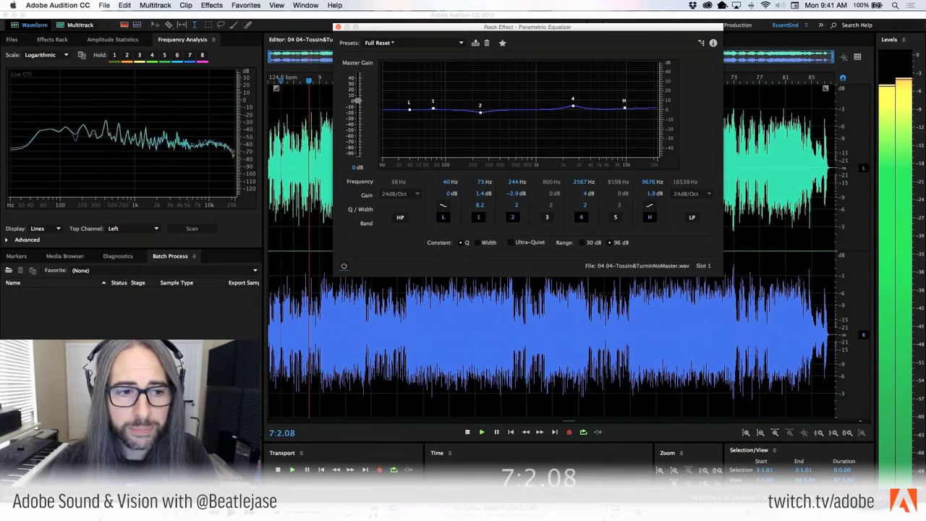
- Replay the song from bar 3 to compare the bypassed and active equalizer, and set band 4's Q to 1.5
click(282, 147)
key(space)
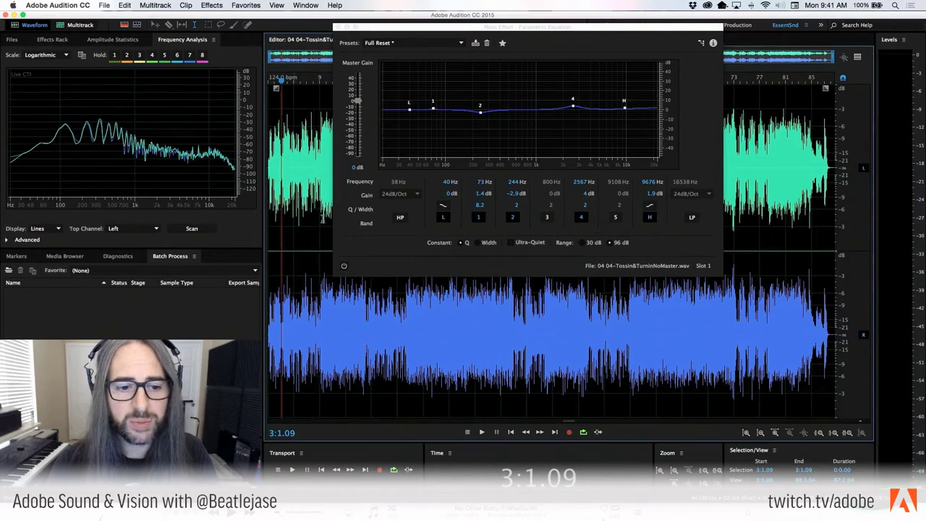
key(space)
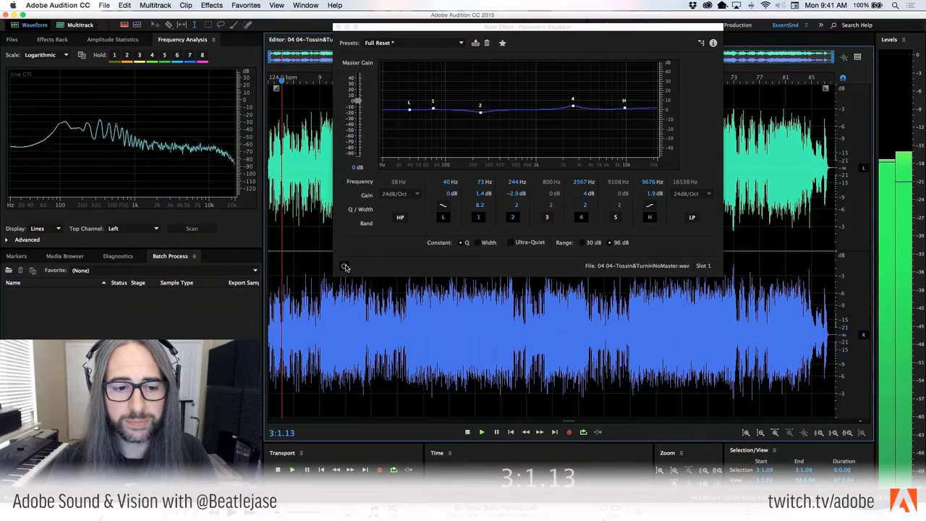
click(345, 267)
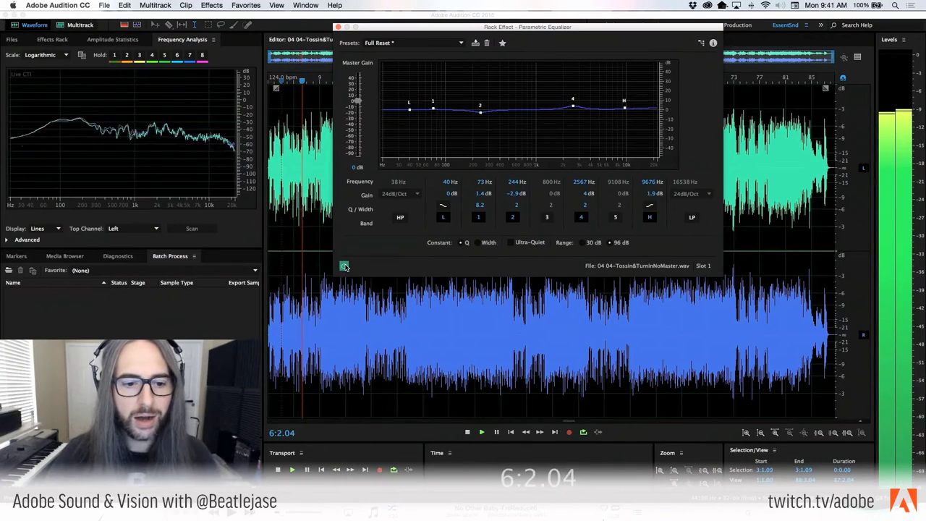
click(345, 266)
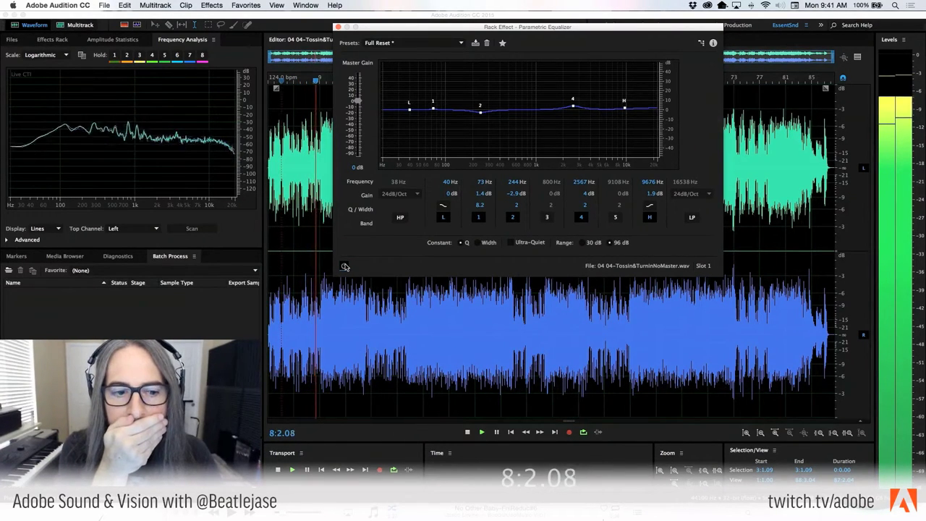
click(344, 266)
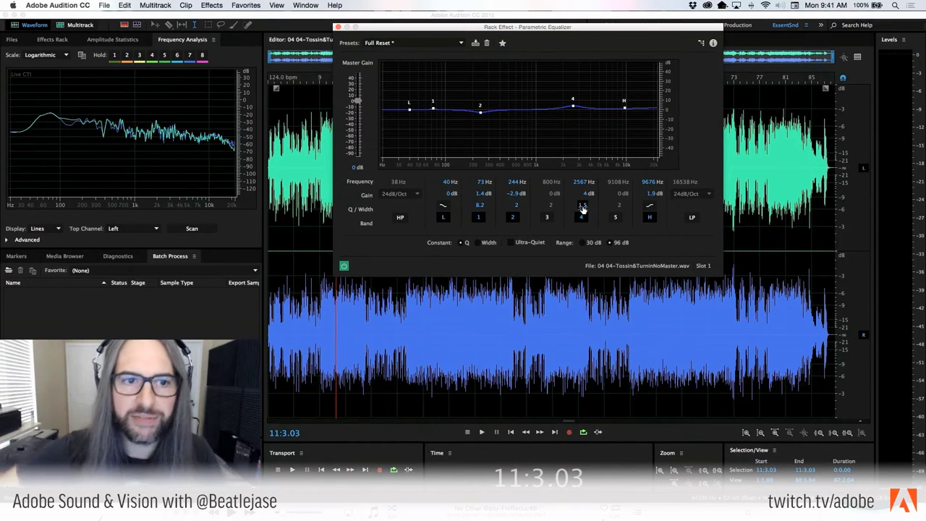
- Replace the equalizer window with the rack's Multiband Compressor, and take its four bands and limiter out of bypass
click(335, 27)
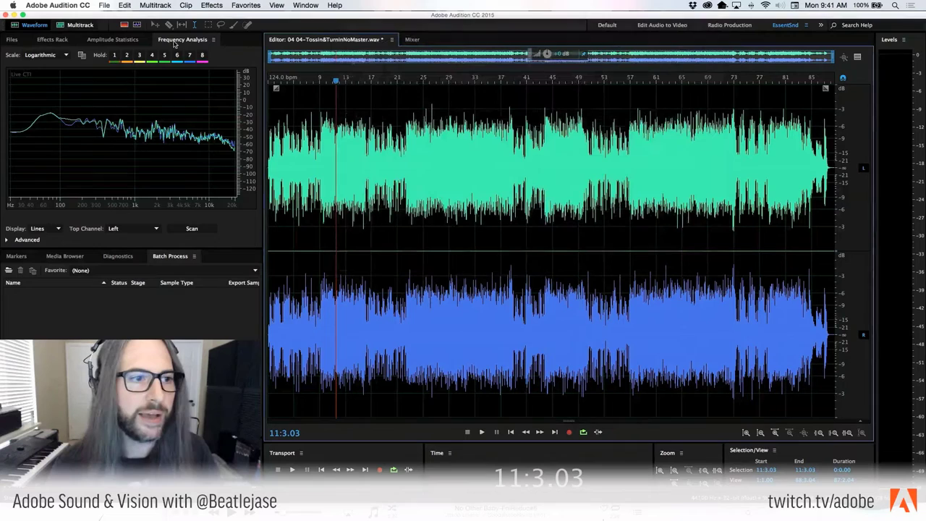
click(48, 40)
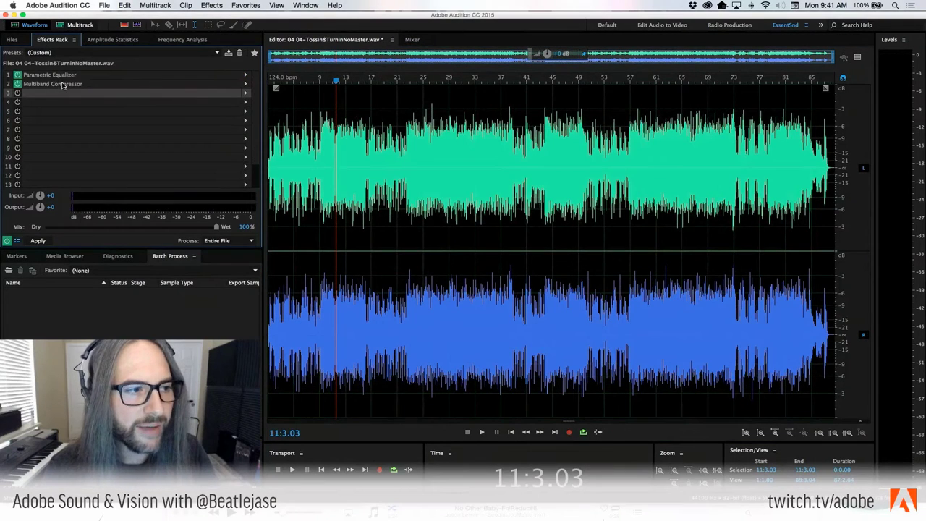
double_click(63, 84)
drag(486, 69, 508, 47)
click(440, 200)
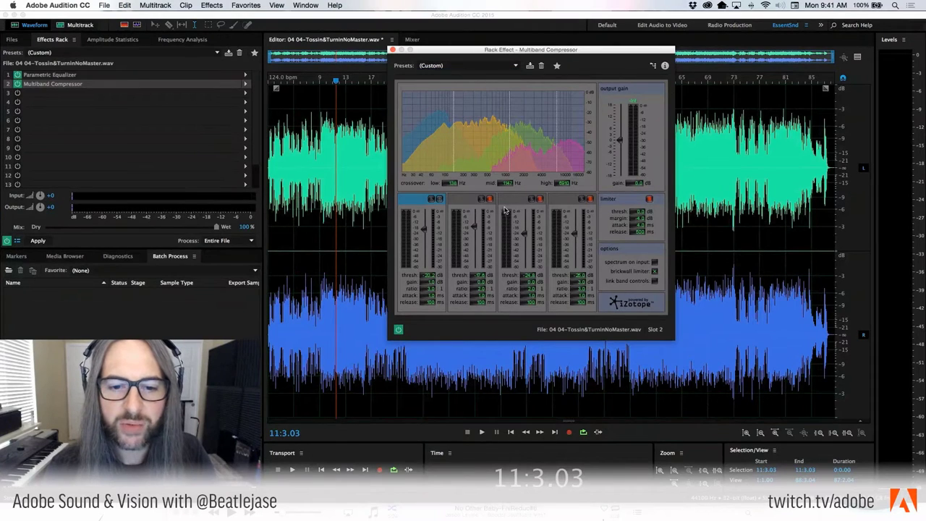
click(489, 199)
click(541, 201)
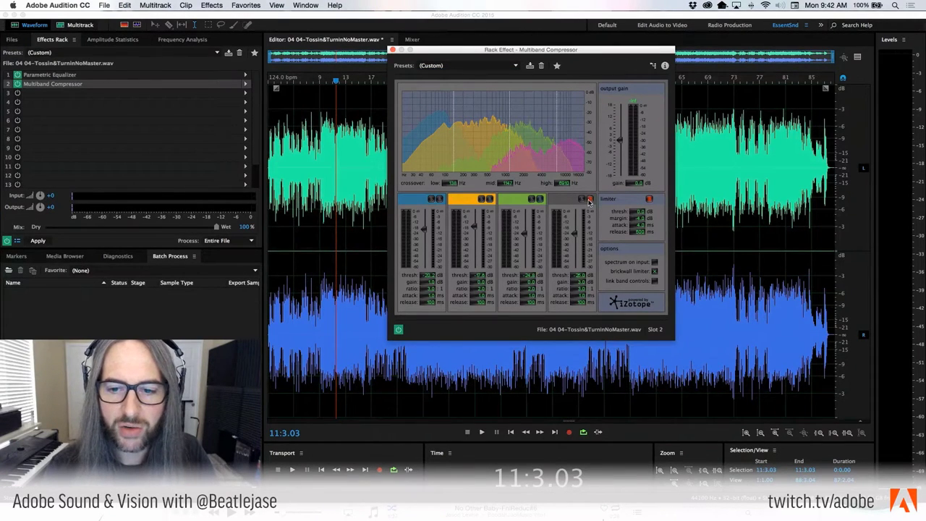
click(589, 200)
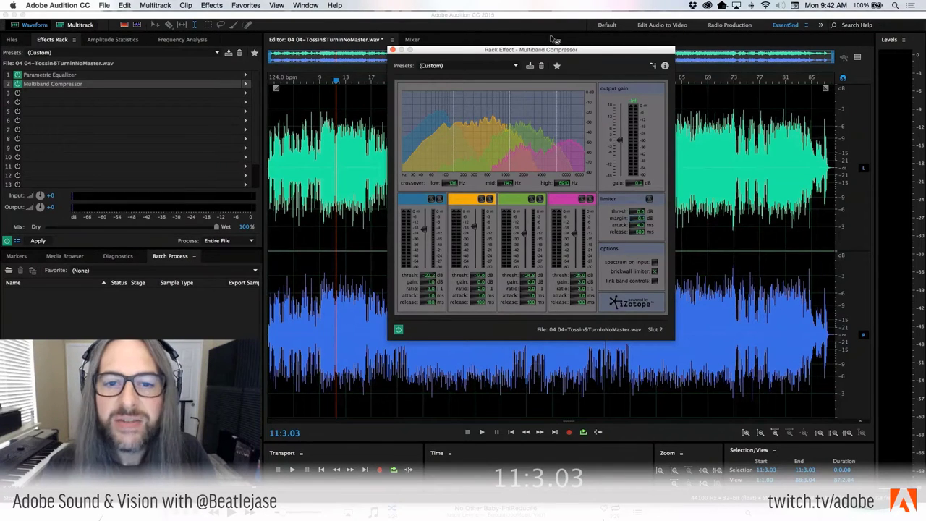
- Set the compressor's low crossover to 120 Hz and review its preset list without choosing one
drag(521, 50, 521, 3)
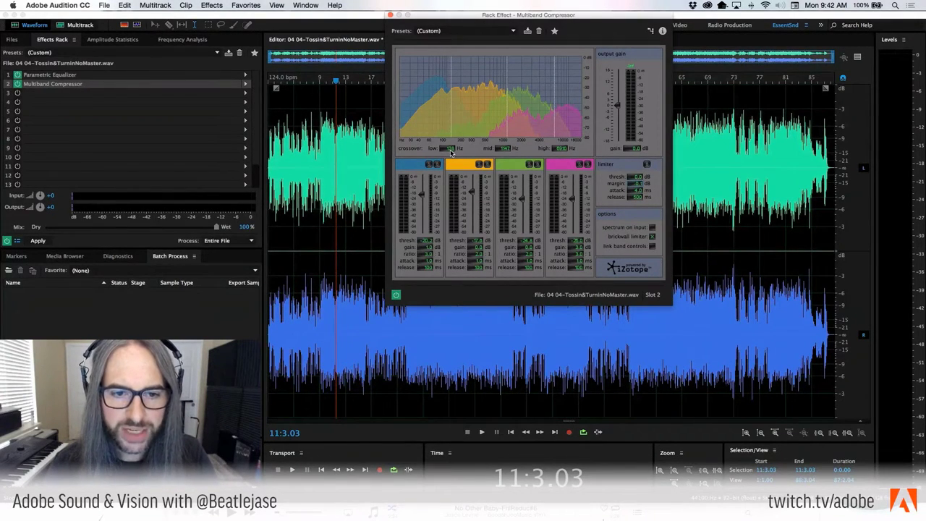
drag(449, 151, 443, 150)
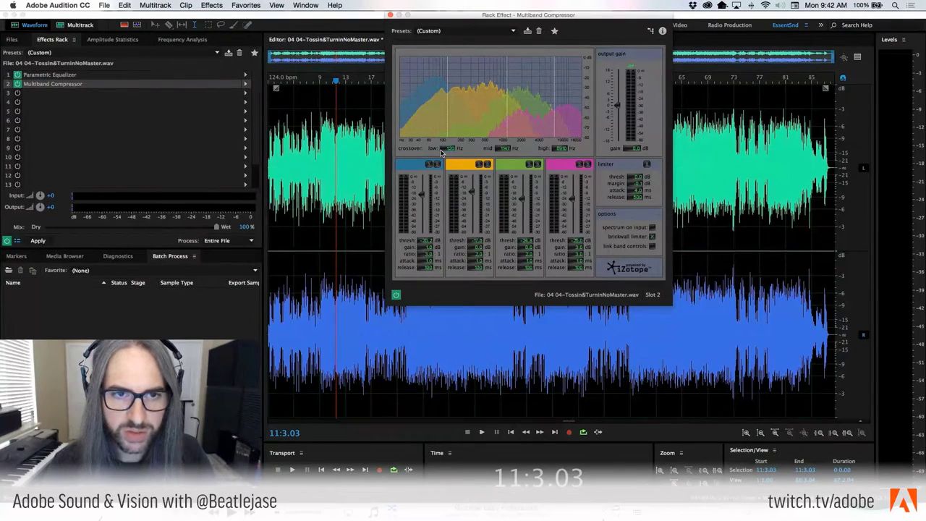
click(446, 31)
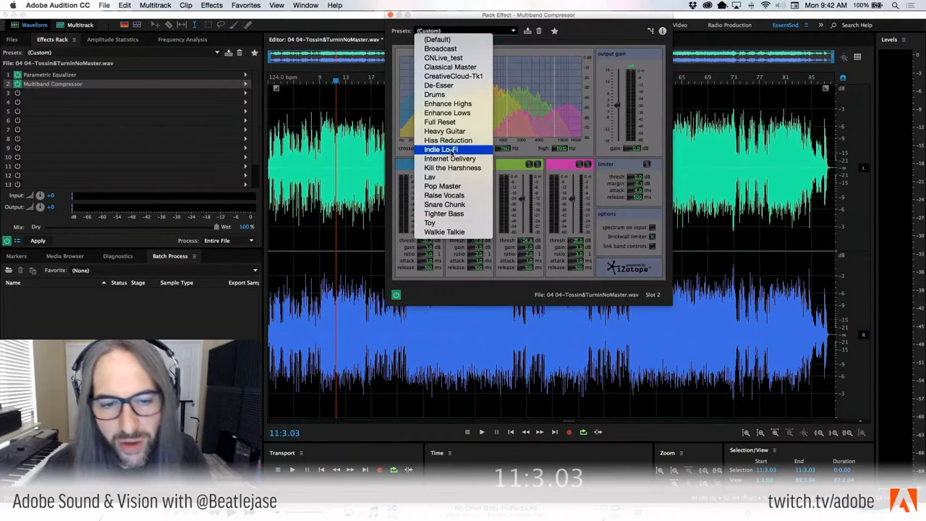
click(450, 20)
drag(473, 22, 543, 25)
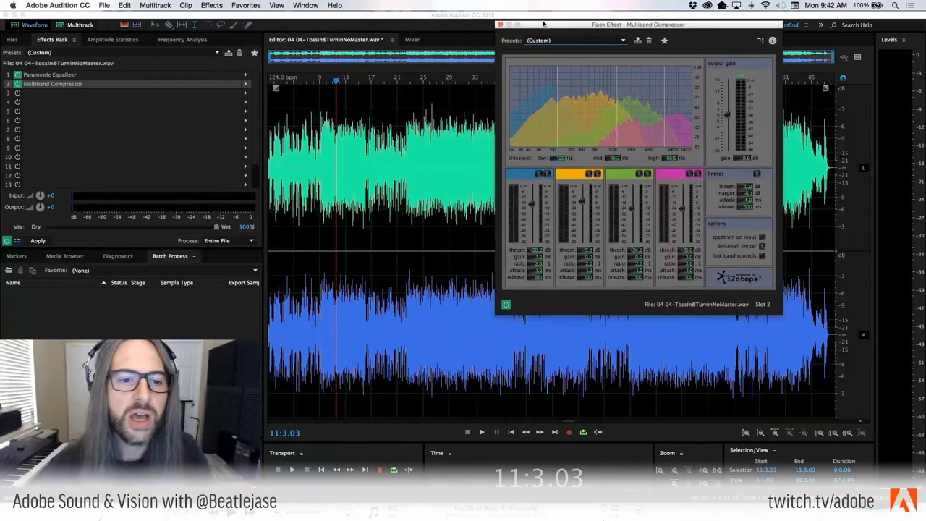
- Play the song from bar 3 with the compressor running and solo its low band
click(309, 85)
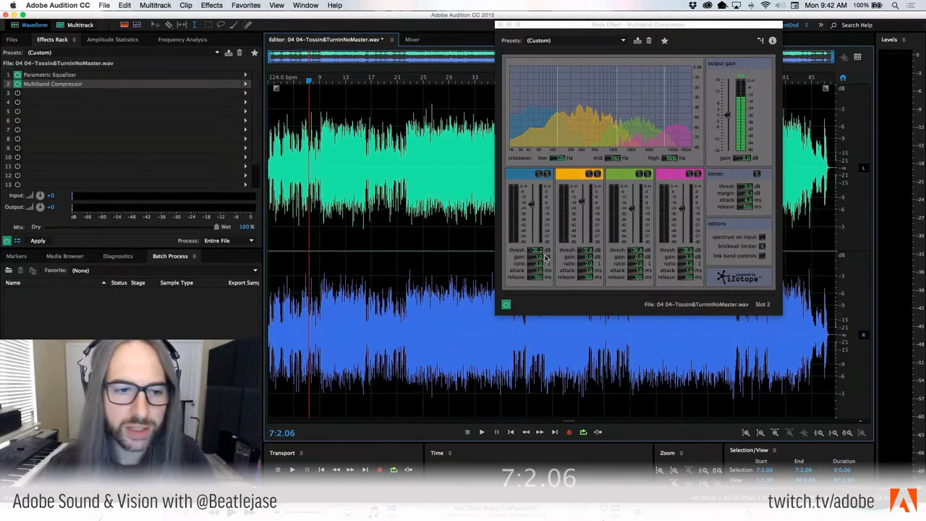
key(space)
click(280, 81)
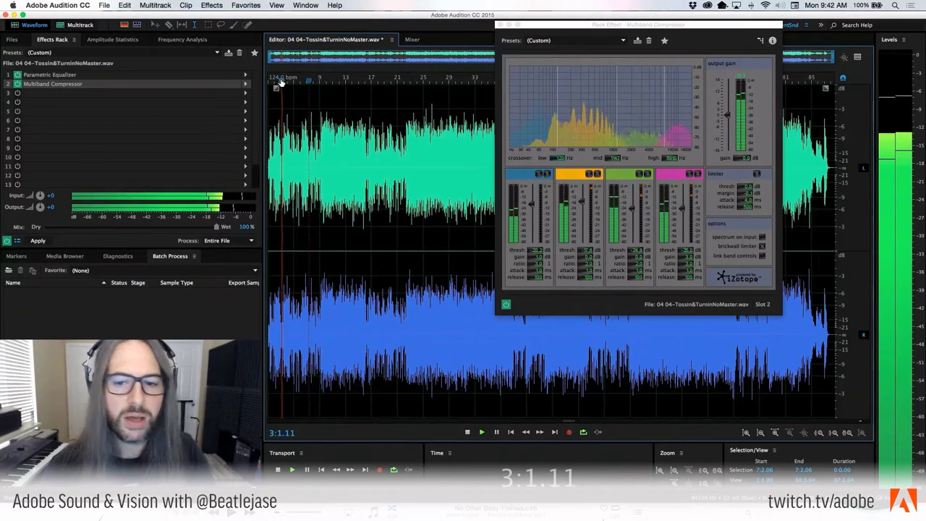
drag(555, 24, 597, 12)
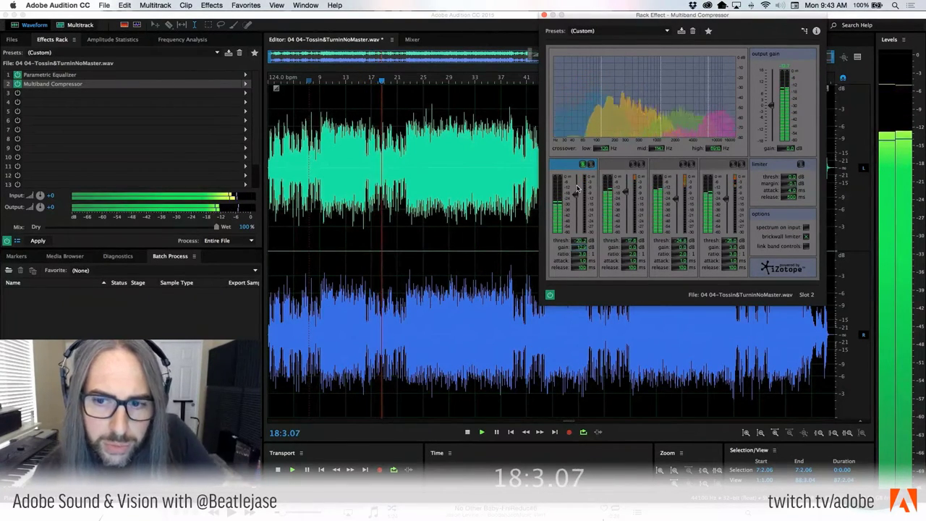
key(space)
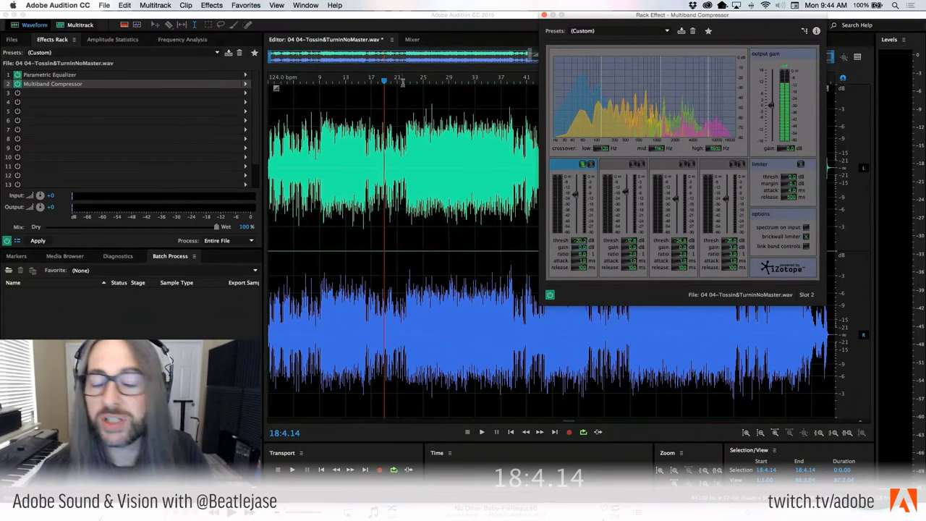
- Play the soloed low band from bar 21, and switch briefly to Focusrite Control to check the audio routing
click(402, 84)
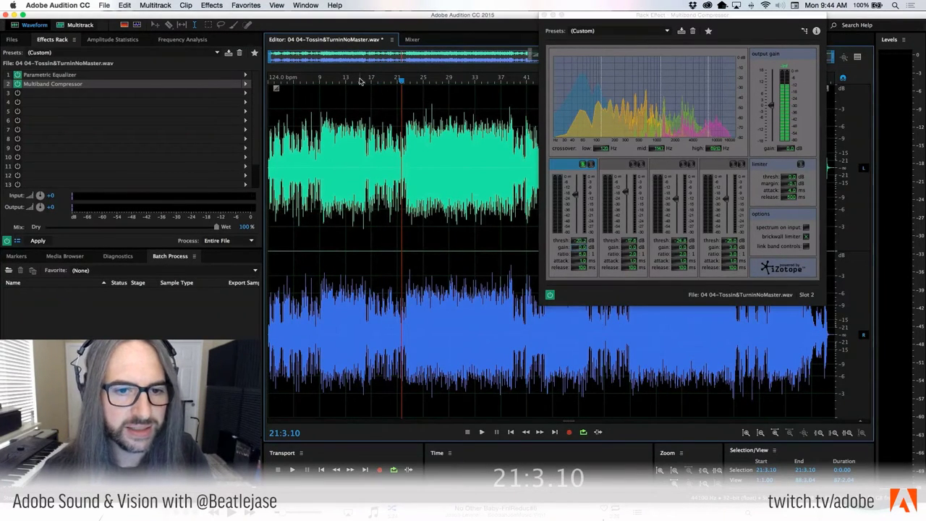
key(space)
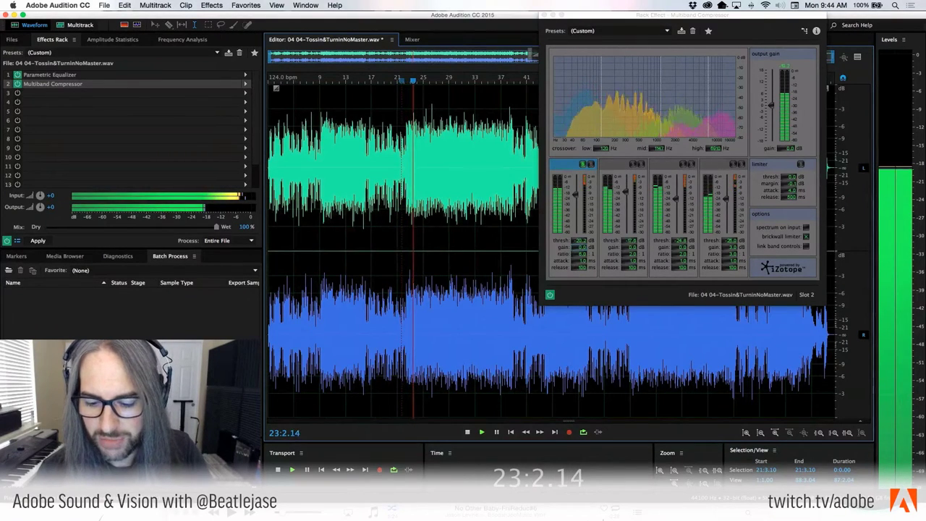
key(super+Tab)
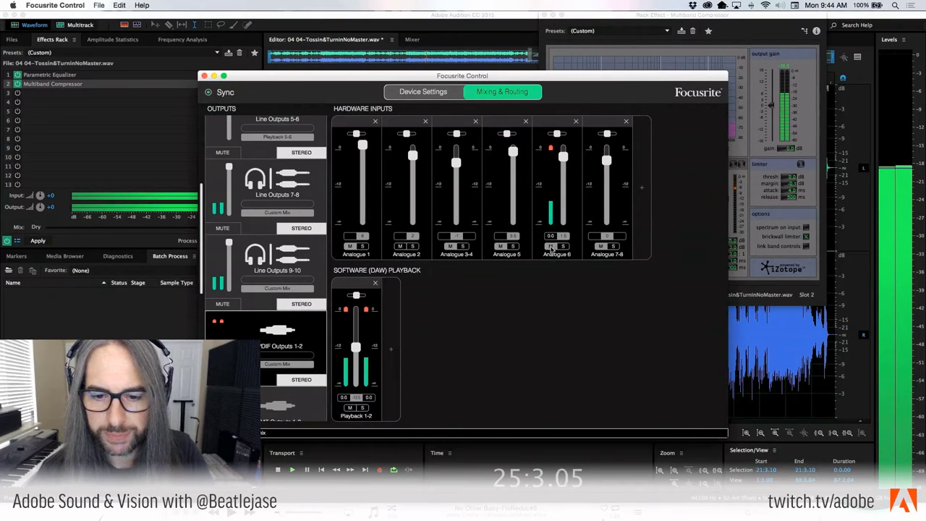
key(super+Tab)
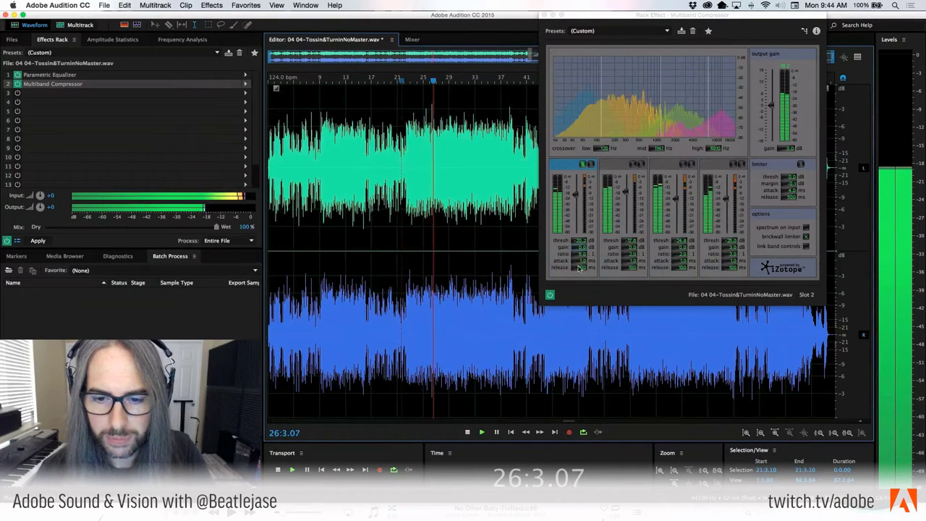
- Adjust the low band's threshold and attack, compare the band bypassed and active, and raise its gain
click(578, 262)
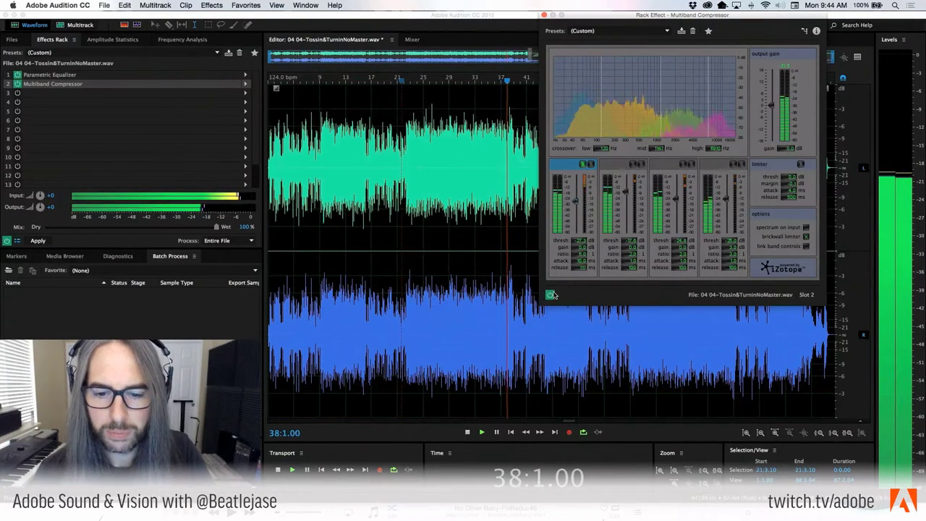
click(592, 165)
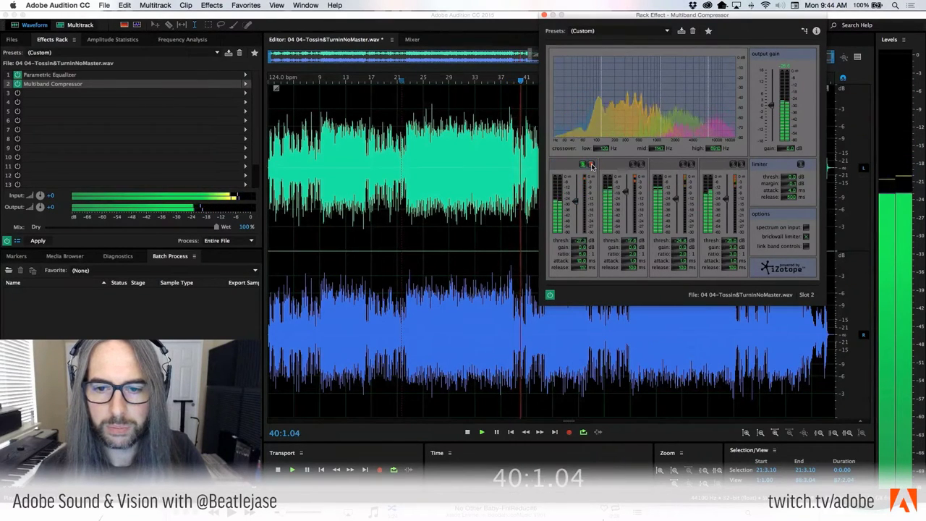
click(592, 165)
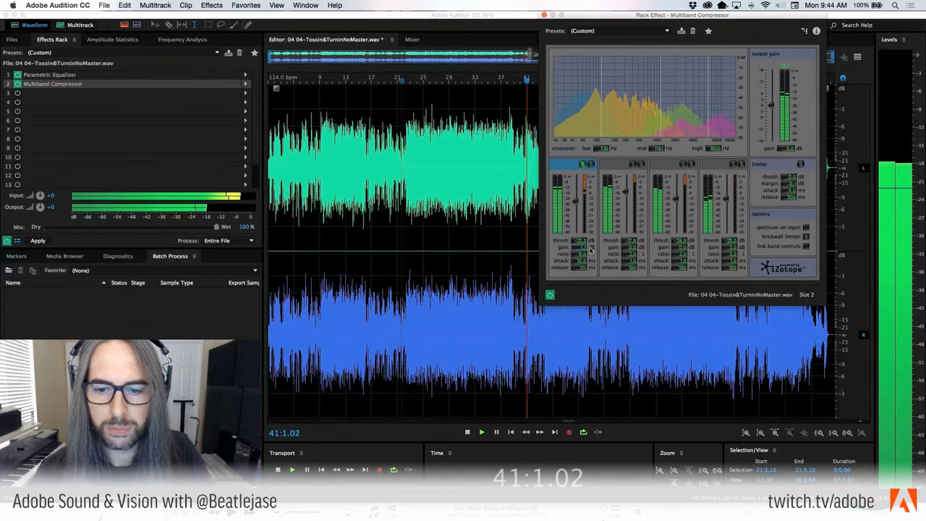
drag(590, 250, 601, 249)
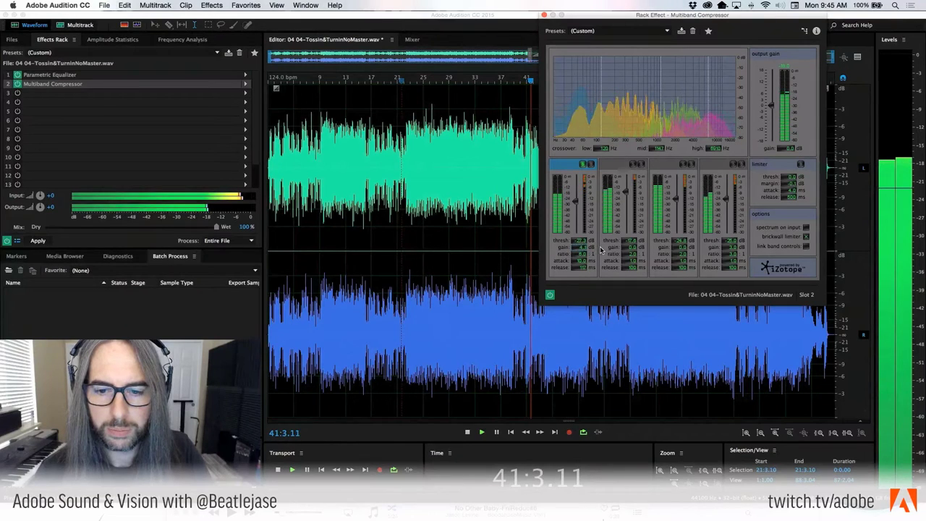
- Compare the soloed low band bypassed and active, and fine-tune its gain, ratio and threshold during playback
click(591, 165)
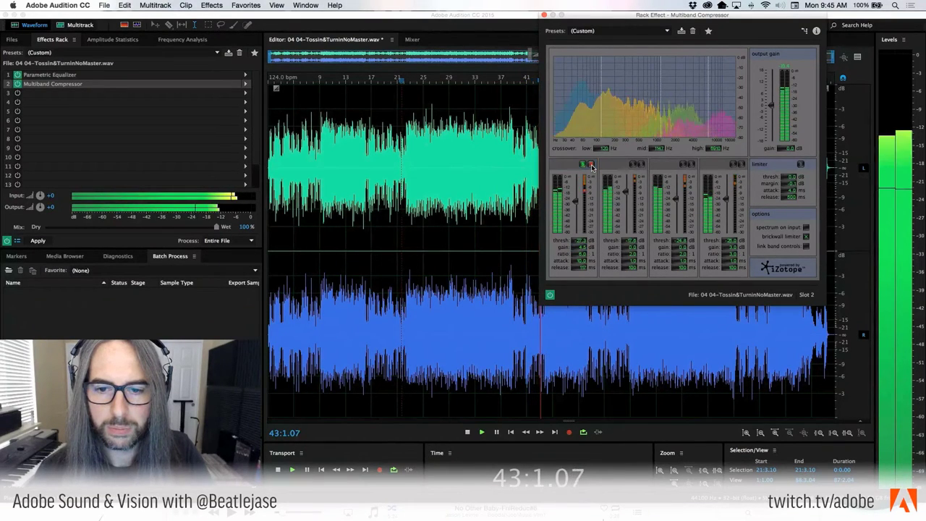
click(592, 166)
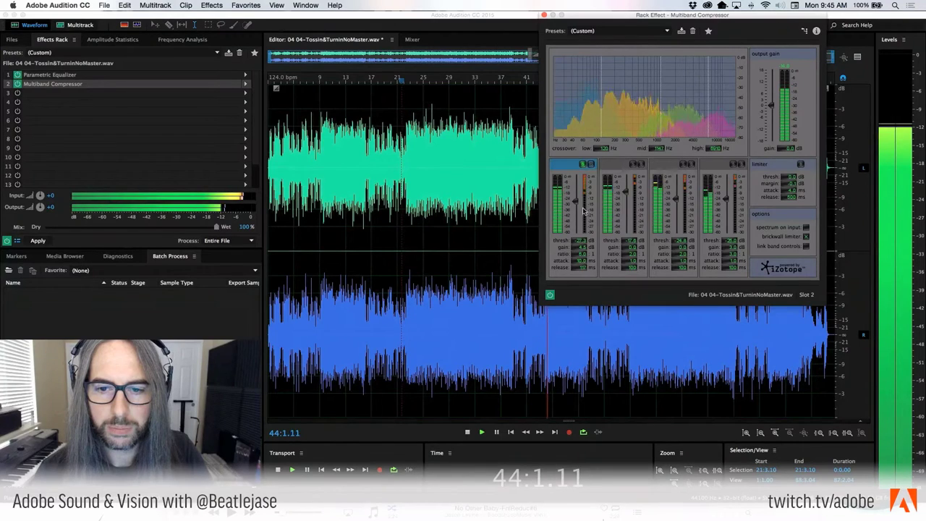
drag(584, 251, 589, 251)
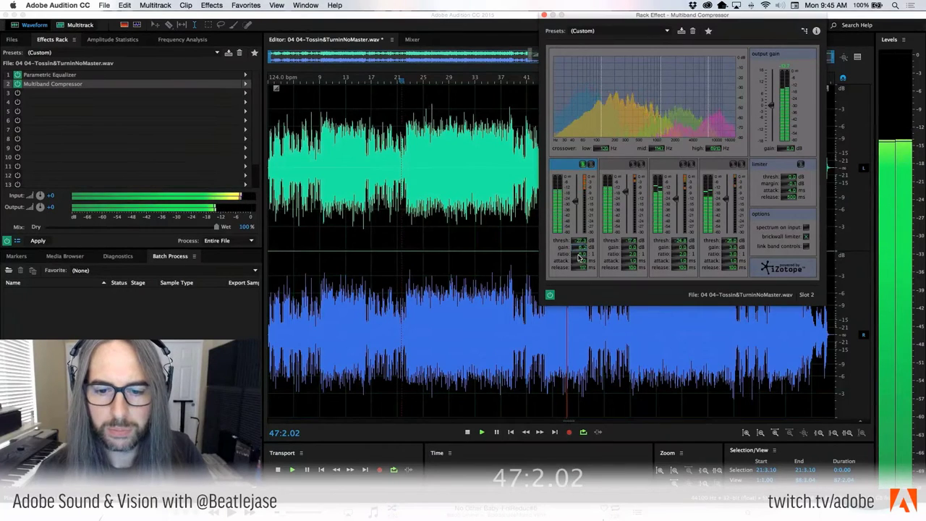
click(579, 256)
click(580, 241)
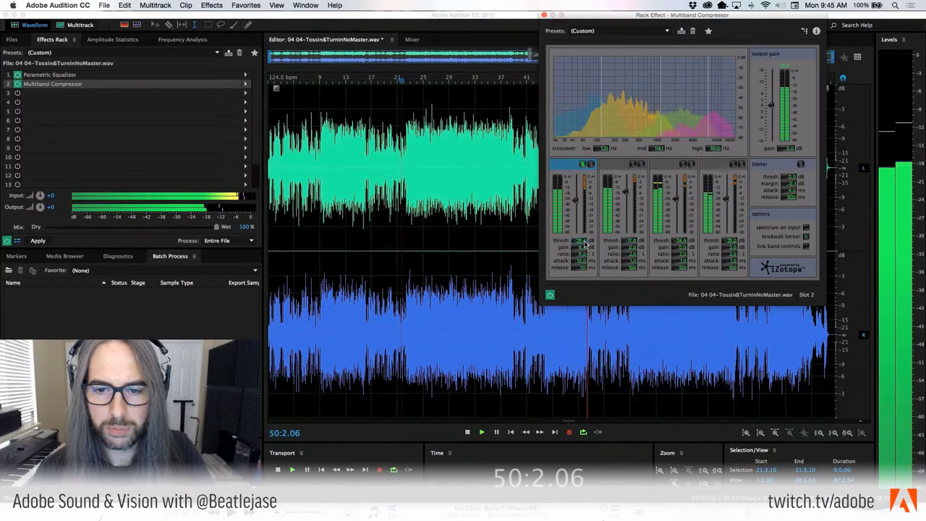
drag(584, 243, 579, 242)
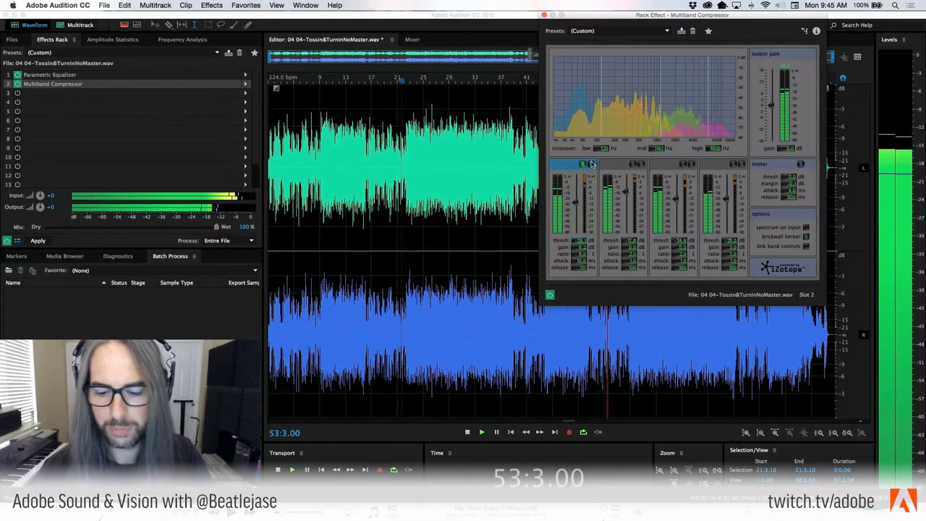
- Check the mixer levels in Focusrite Control, return to Adobe Audition and stop playback
click(637, 512)
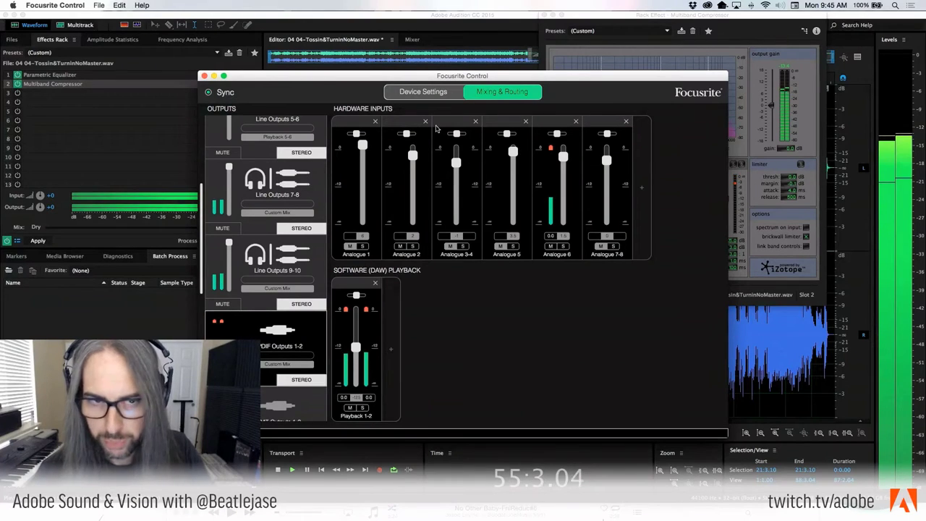
click(344, 52)
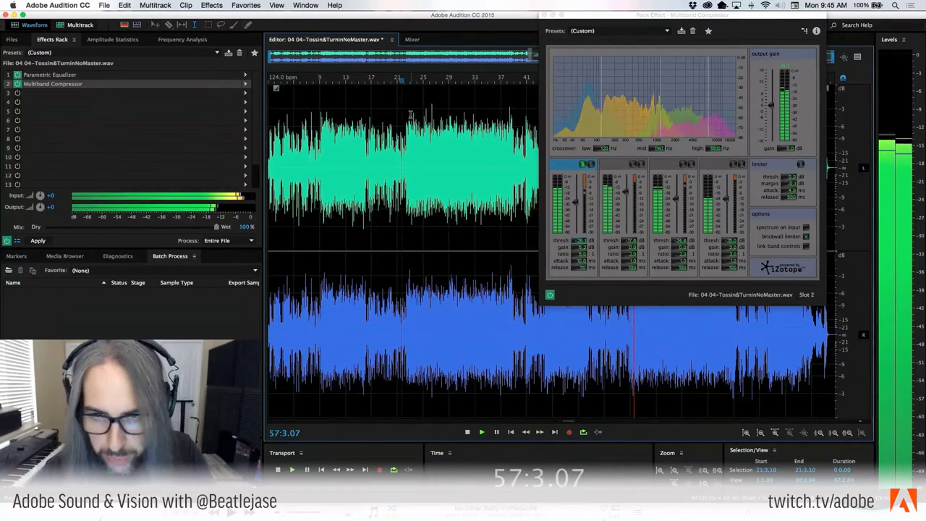
key(space)
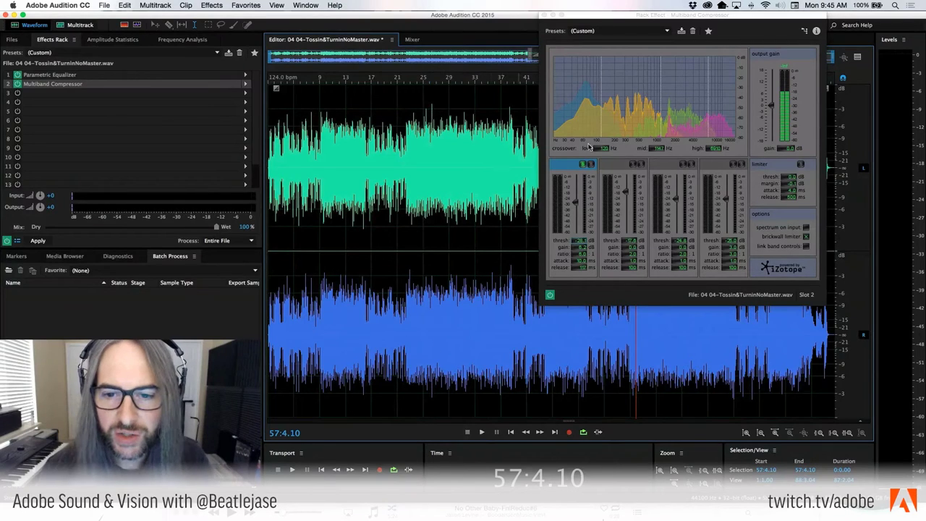
- Solo the second band in place of the low band, play from bar 9, adjust its threshold and release, and compare it bypassed
click(581, 165)
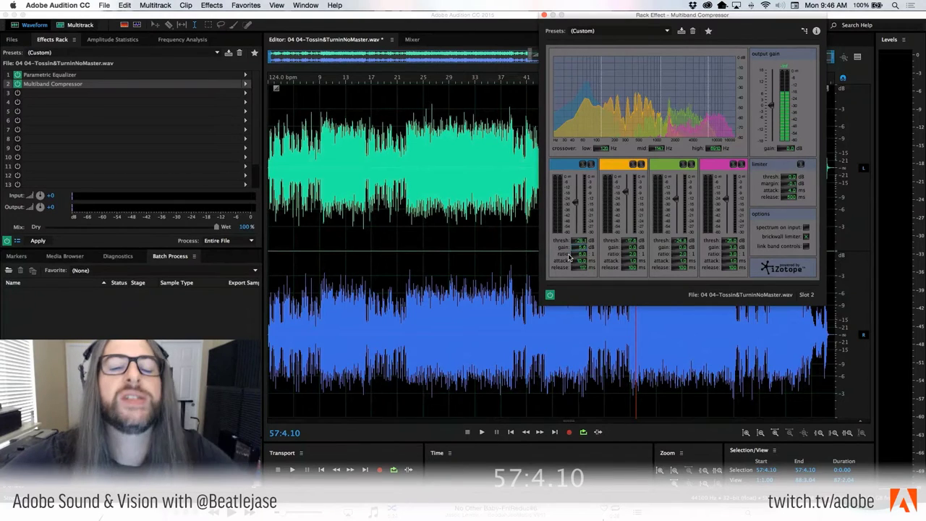
click(633, 166)
click(322, 102)
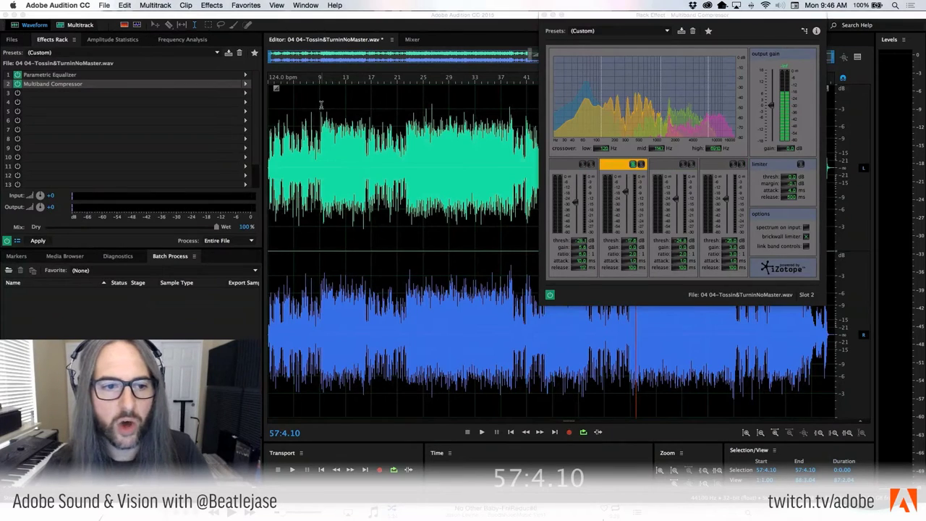
key(space)
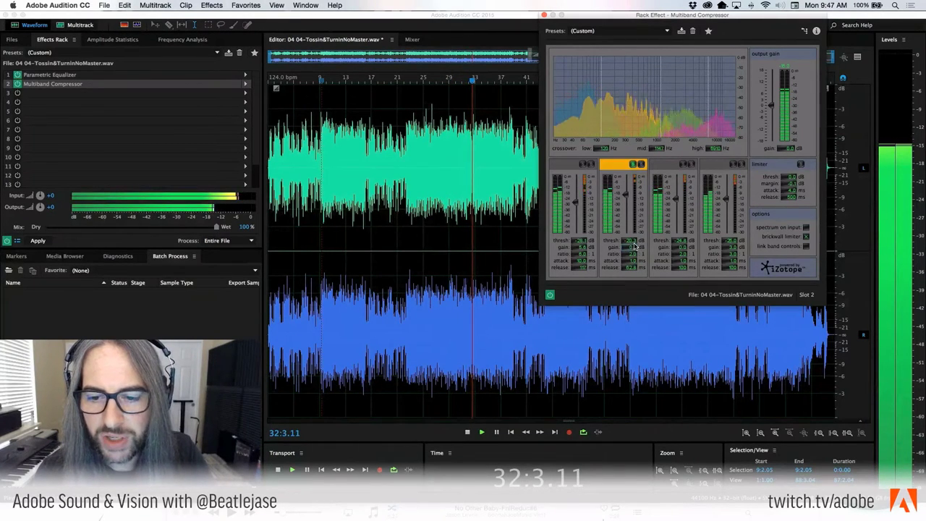
click(642, 165)
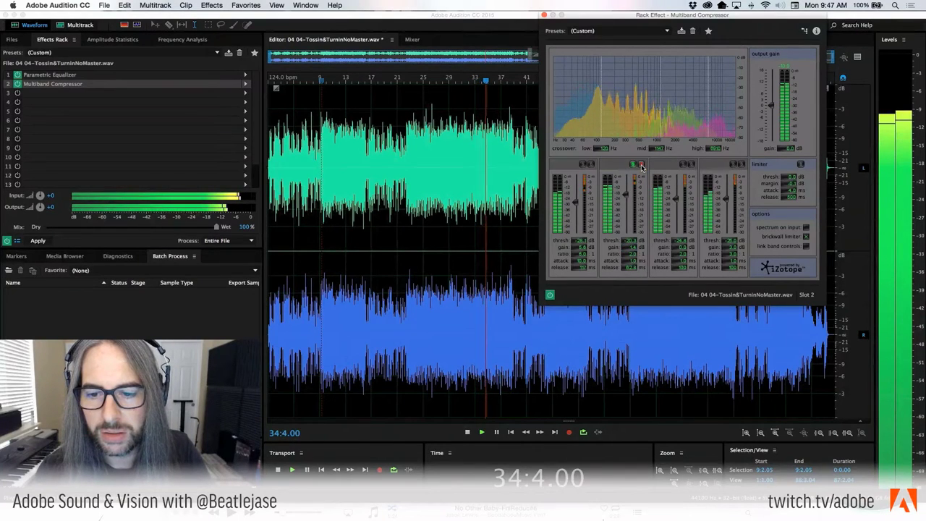
click(641, 166)
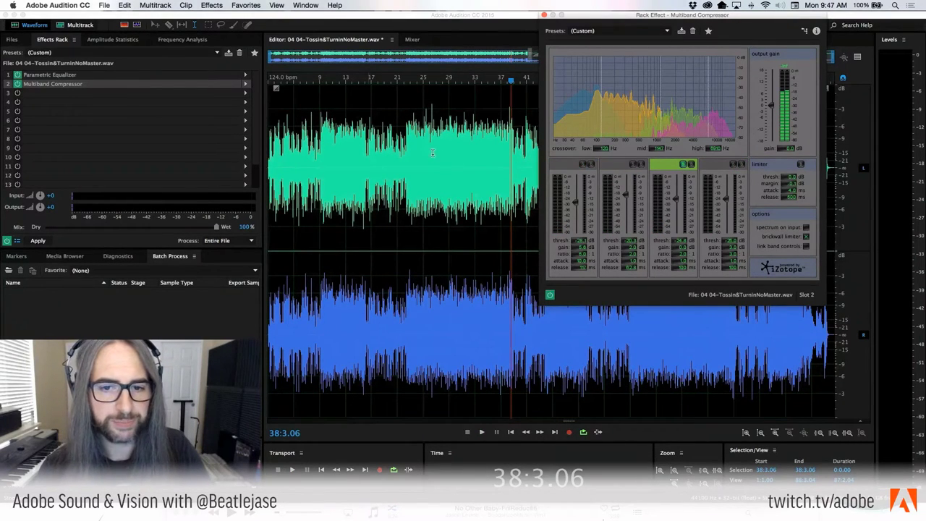
- Play the soloed third band from bar 38, adjust its compression and gain, and compare it bypassed and active
key(space)
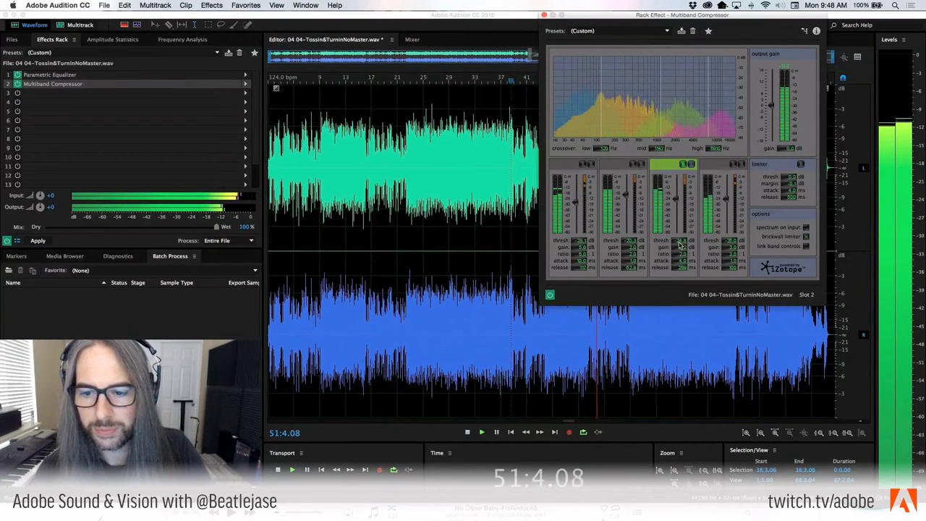
click(691, 165)
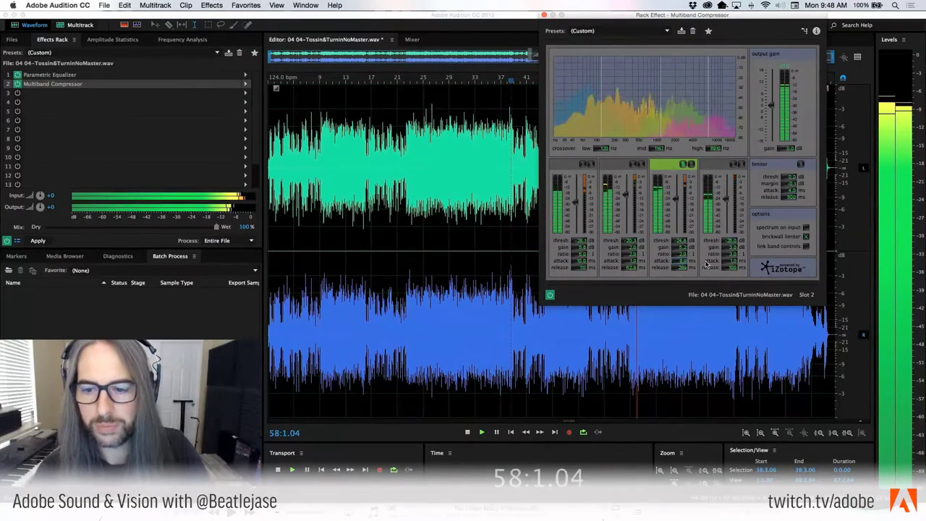
- Solo the high band and adjust its threshold during playback, stop the song and unsolo the band
click(735, 166)
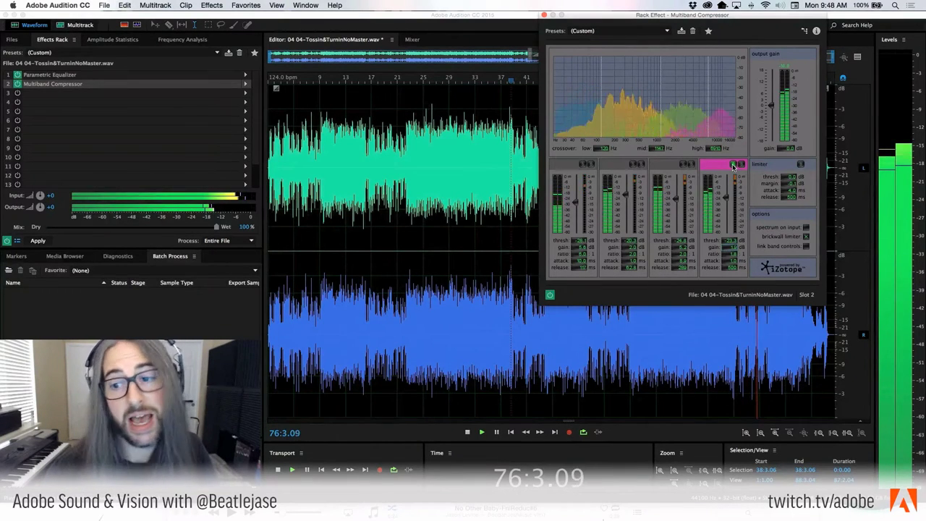
key(space)
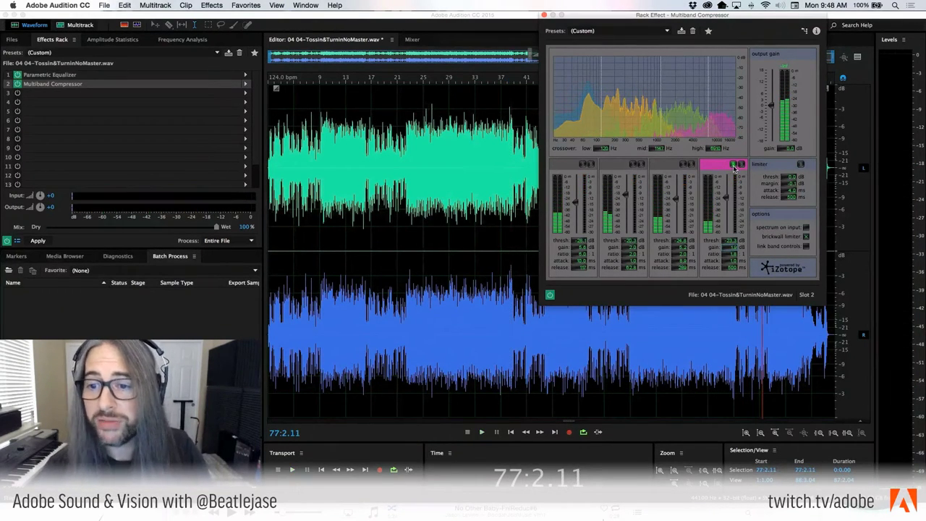
click(735, 166)
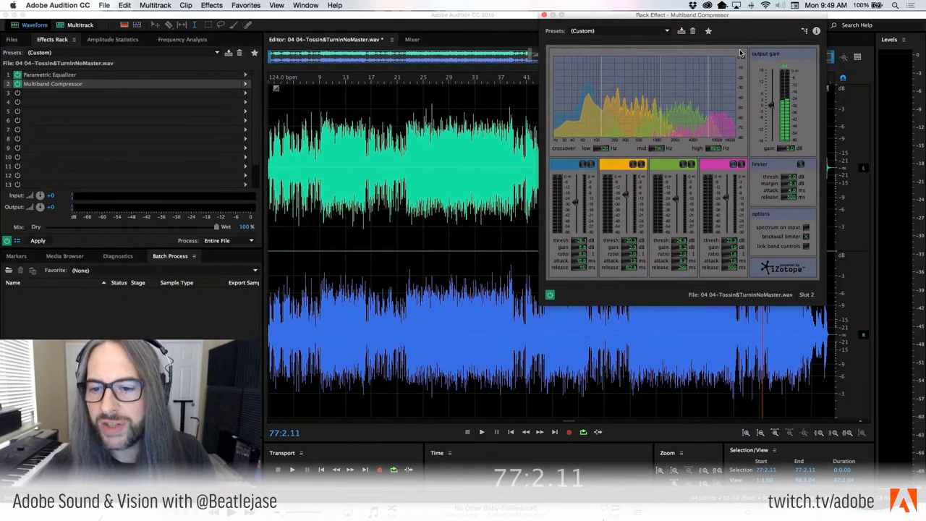
- Bypass the Multiband Compressor, play the song from bar 1, and toggle the effect to compare processed and unprocessed sound
click(550, 296)
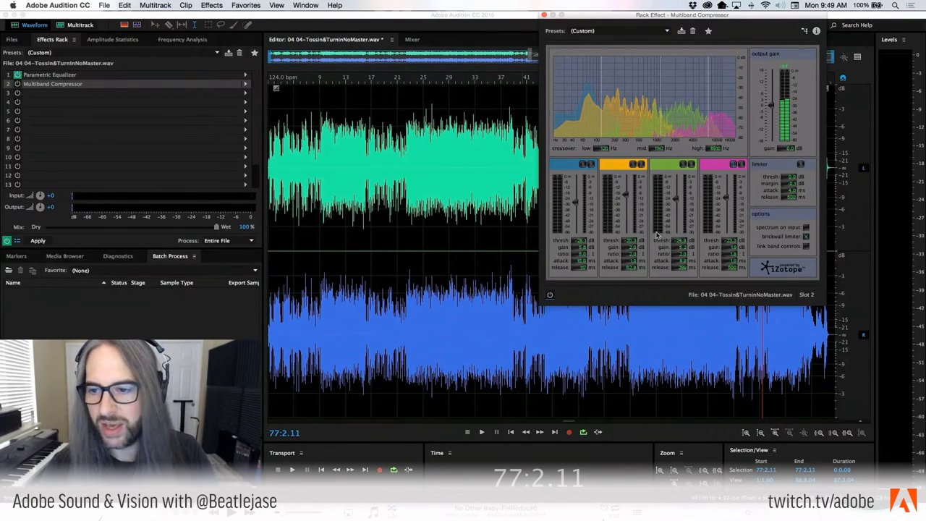
click(268, 114)
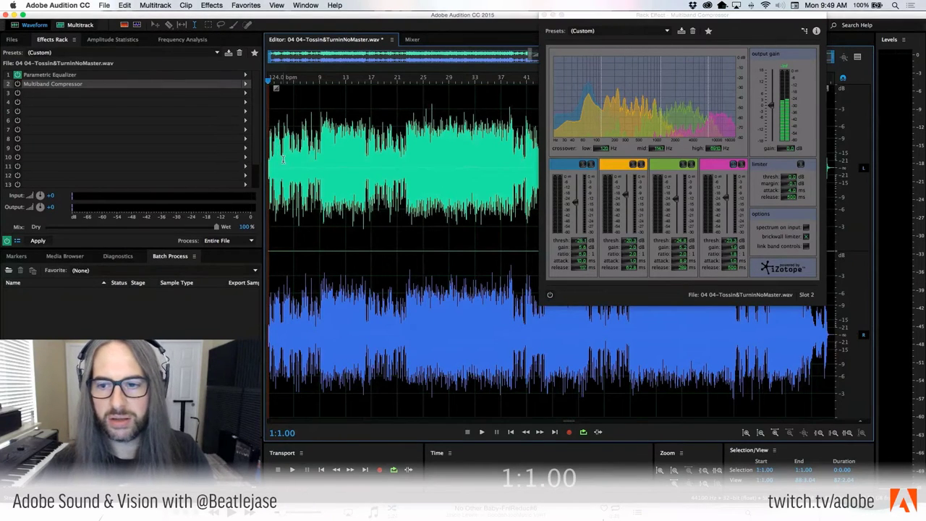
key(space)
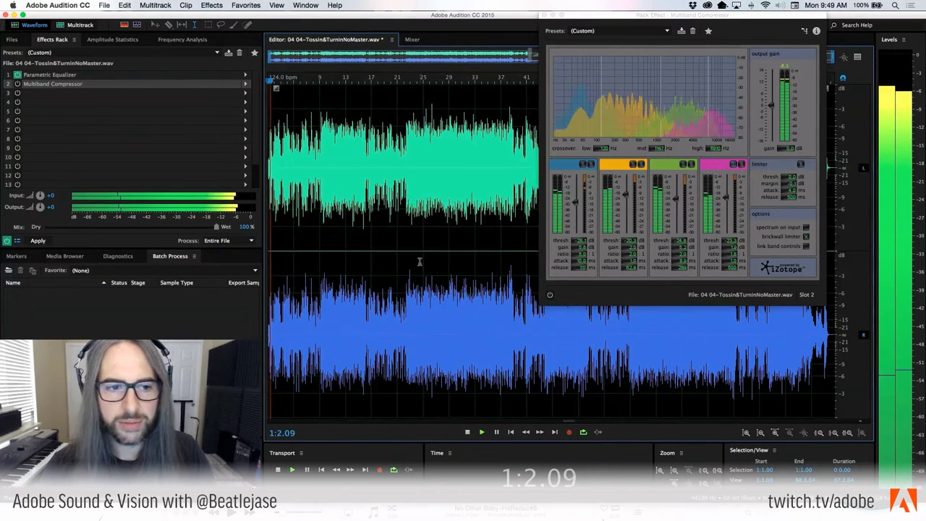
click(549, 296)
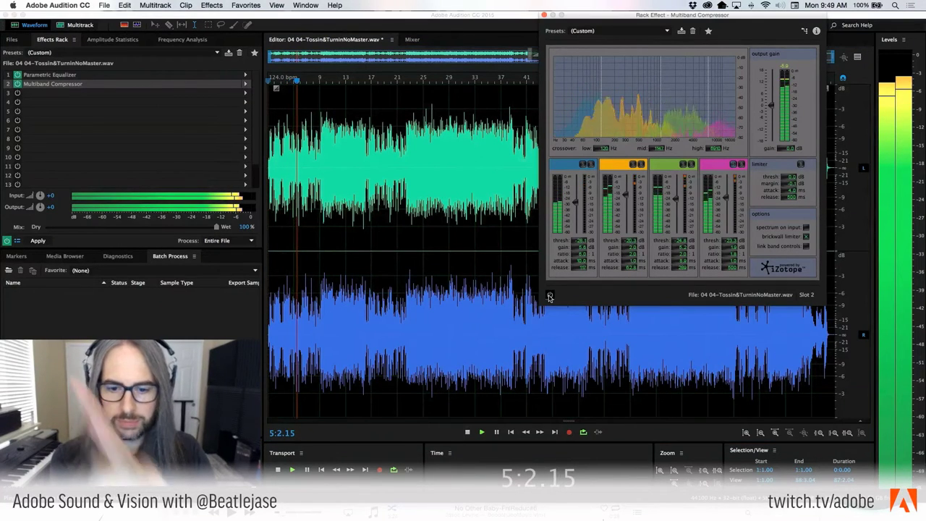
click(550, 296)
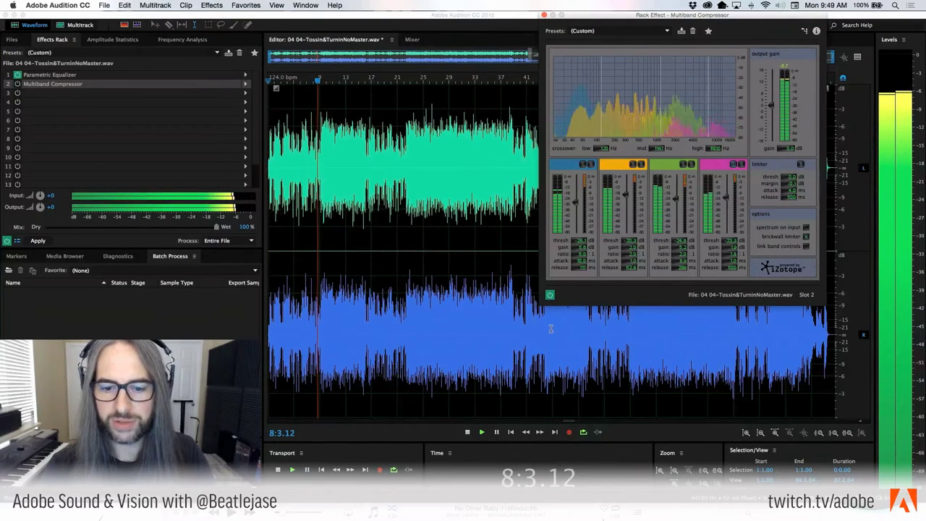
click(550, 295)
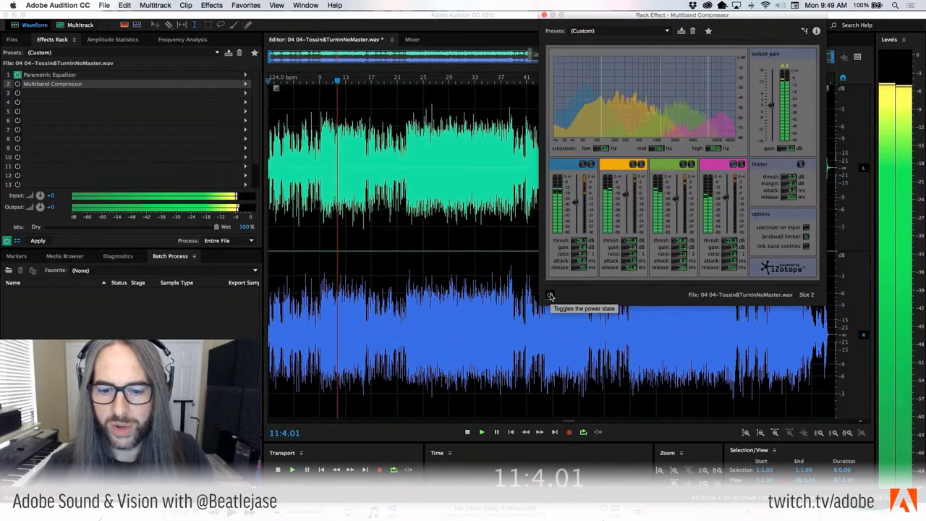
- Re-enable the compressor, adjust the low band's gain, compare again with the effect bypassed, and stop playback with it active
click(550, 296)
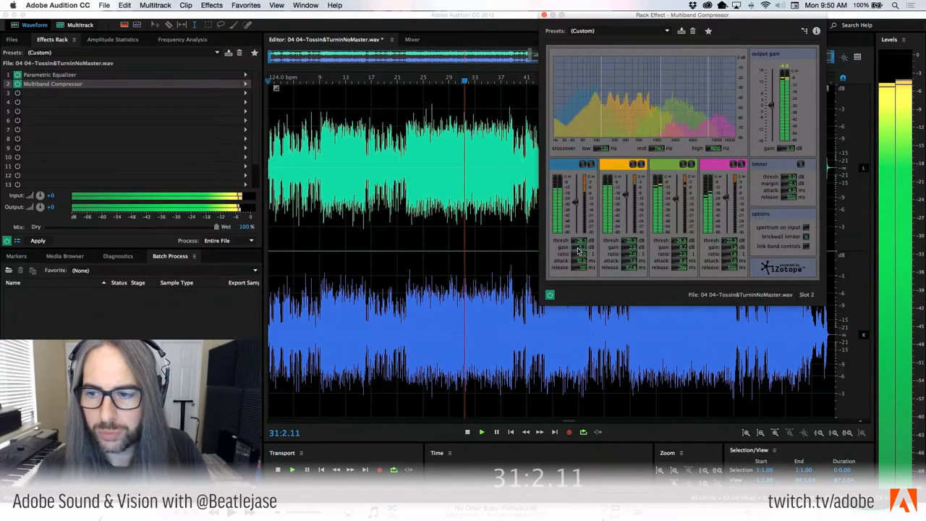
click(551, 292)
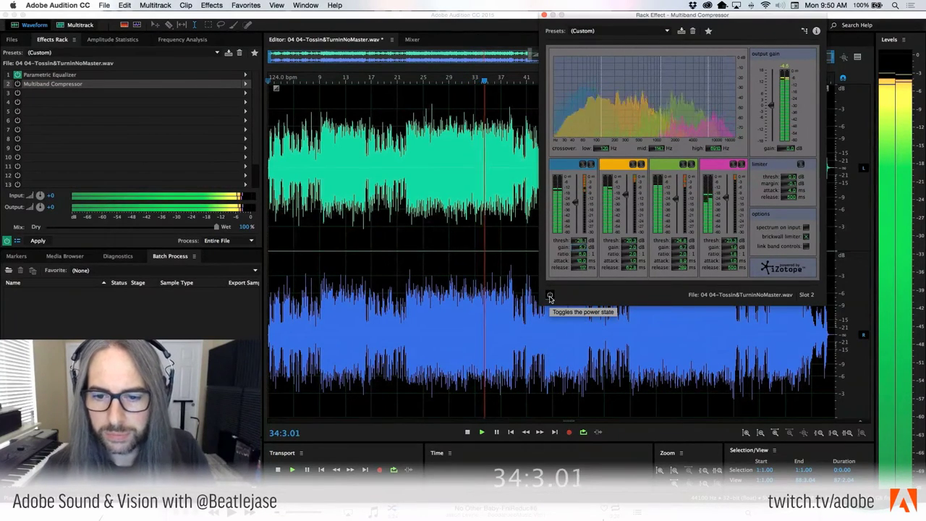
click(550, 296)
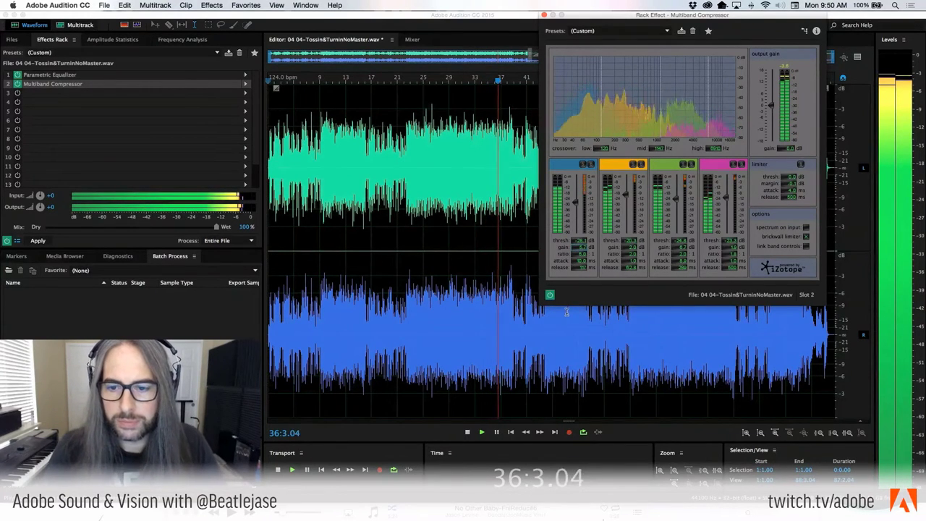
key(space)
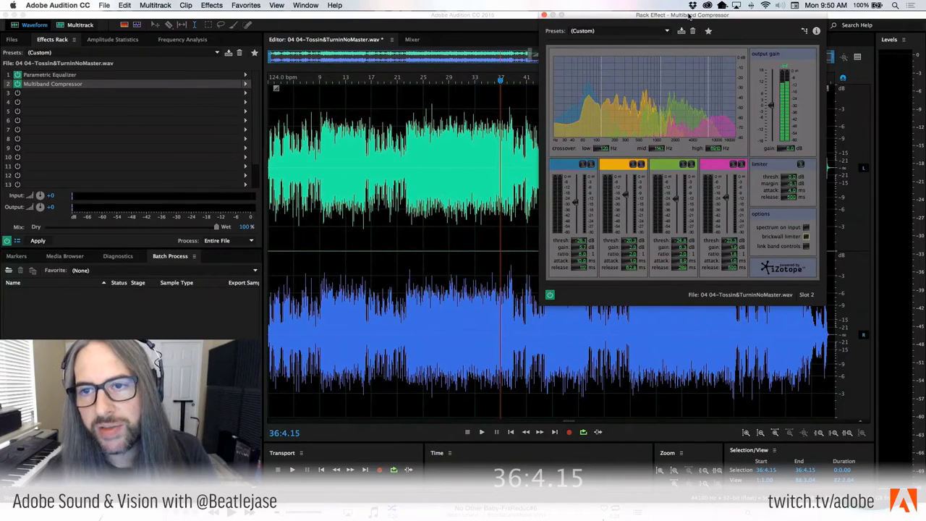
click(545, 15)
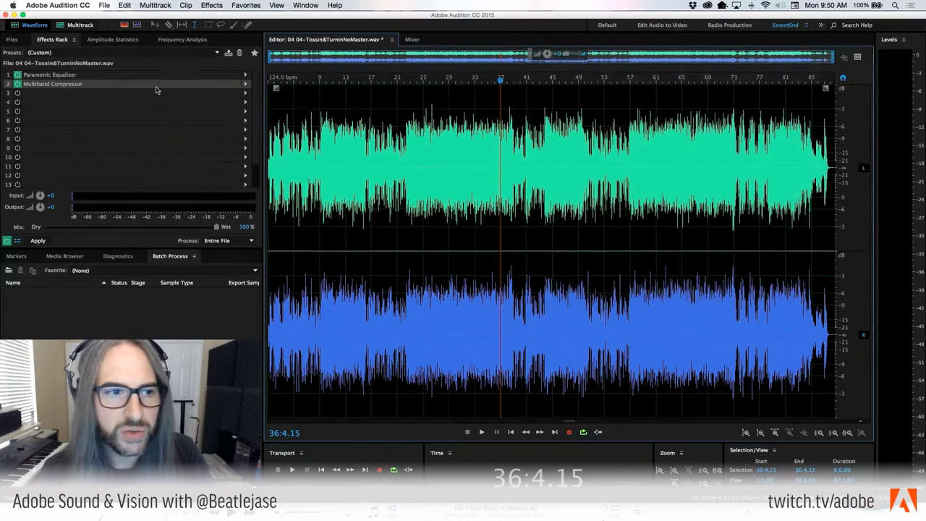
click(245, 94)
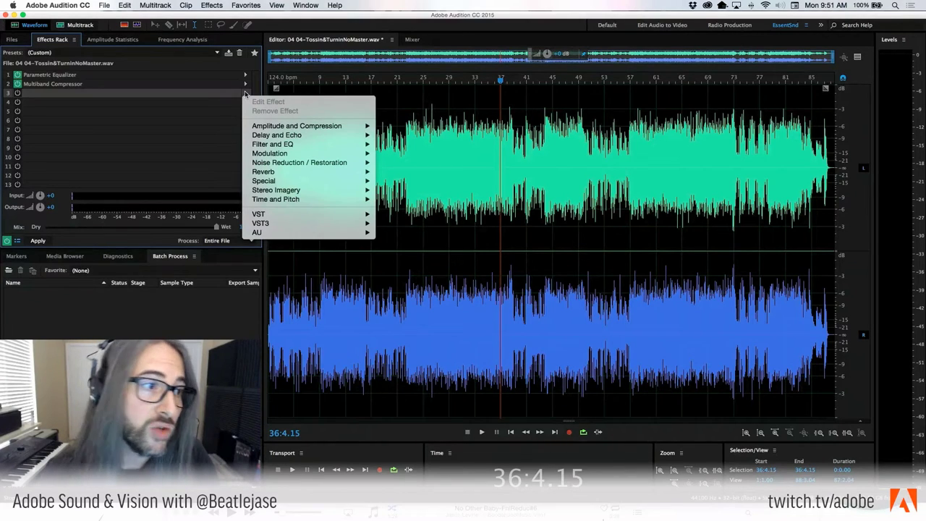
double_click(201, 85)
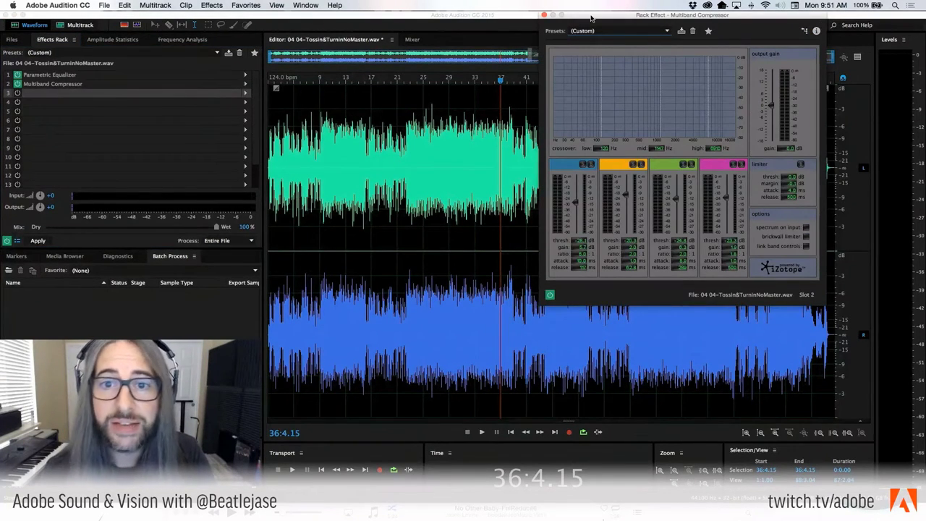
- Move the compressor window off the end of the waveform, play from bar 36, and compare the effect on and off
drag(591, 17, 461, 10)
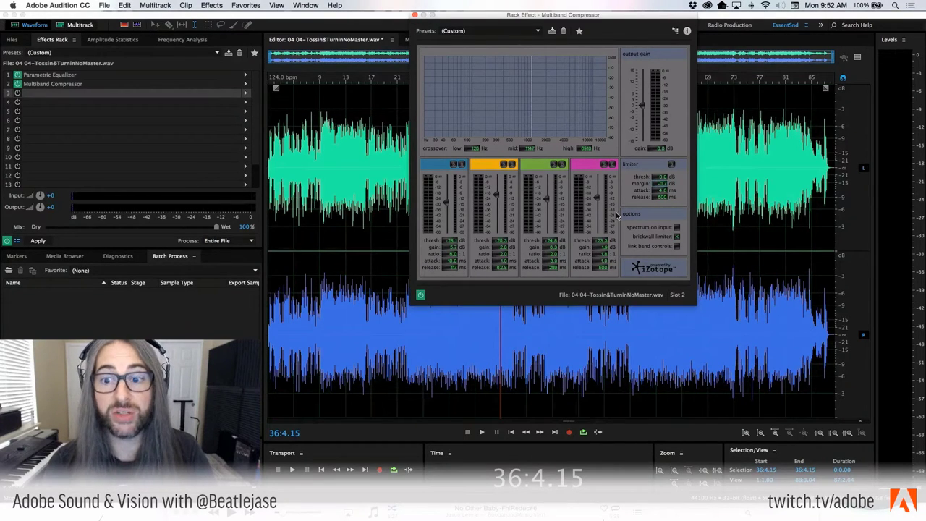
key(space)
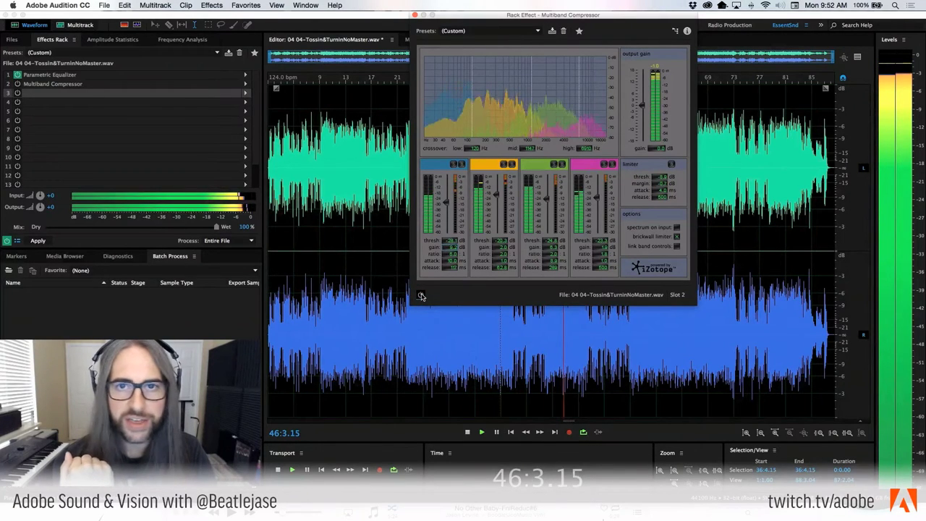
click(421, 296)
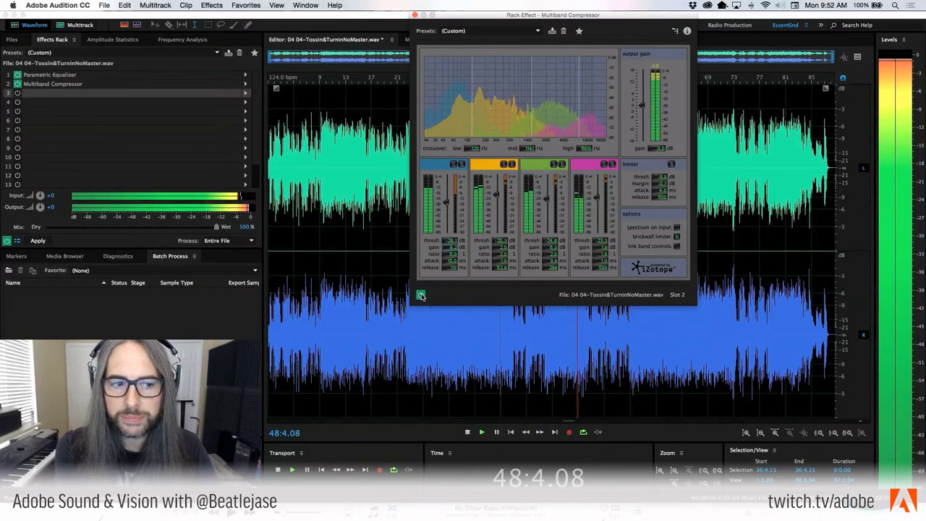
click(421, 295)
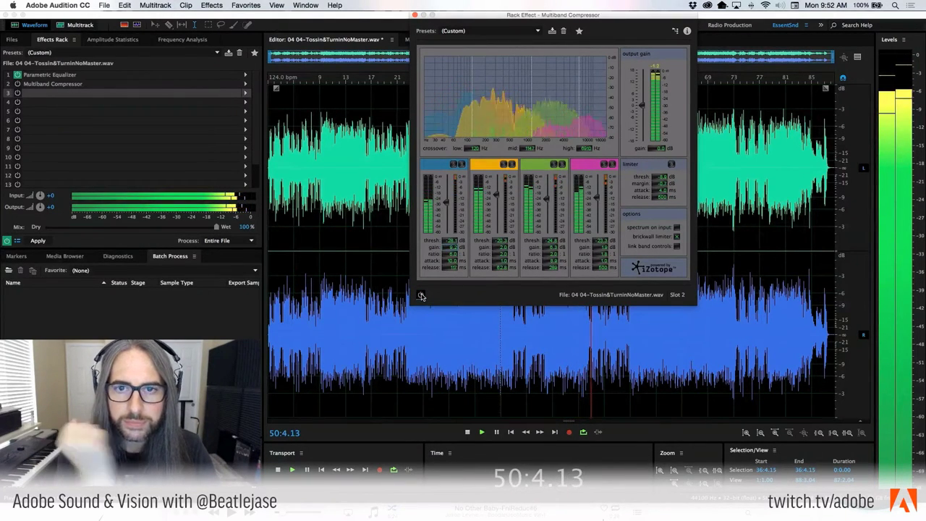
- Re-enable the Multiband Compressor during playback, stop the song and close the effect's window
click(422, 295)
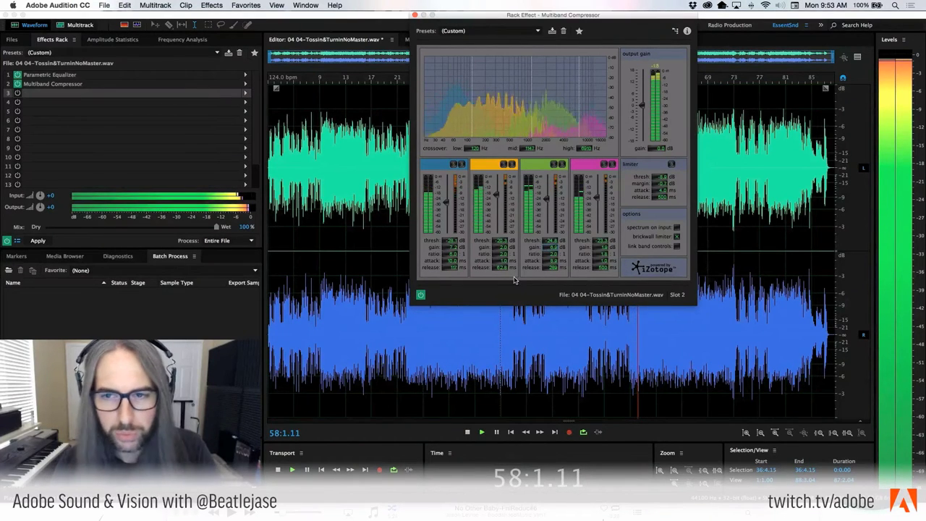
key(space)
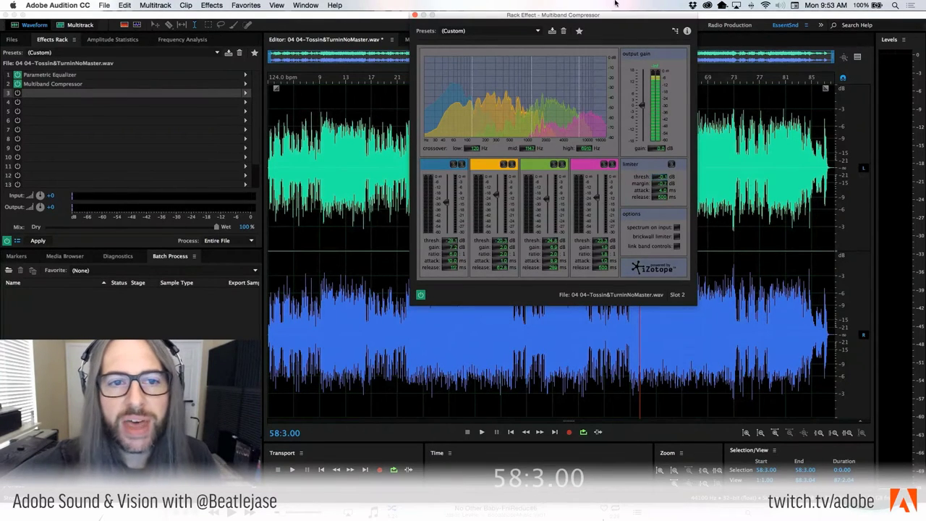
click(414, 15)
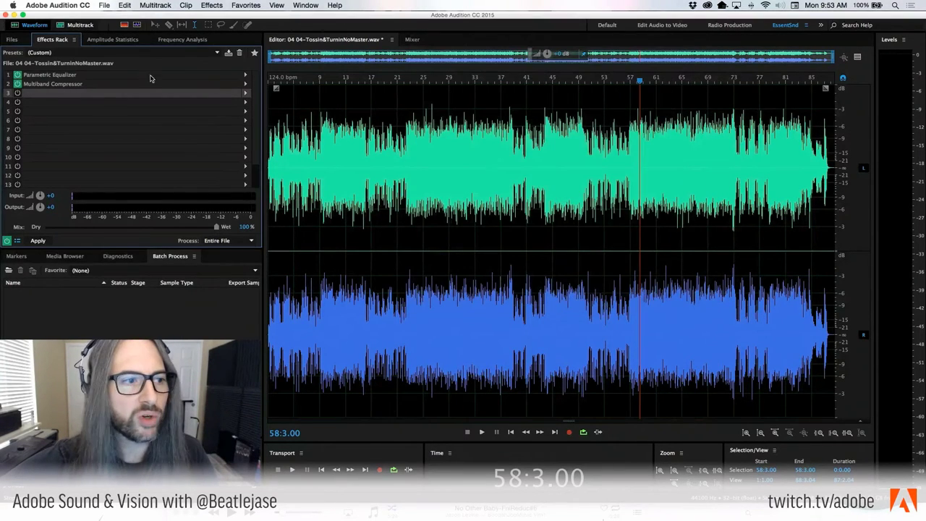
- Add a Stereo Expander in rack slot 3, place the playhead near bar 49 and set Stereo Expand to 100%
click(245, 96)
mouse_move(298, 191)
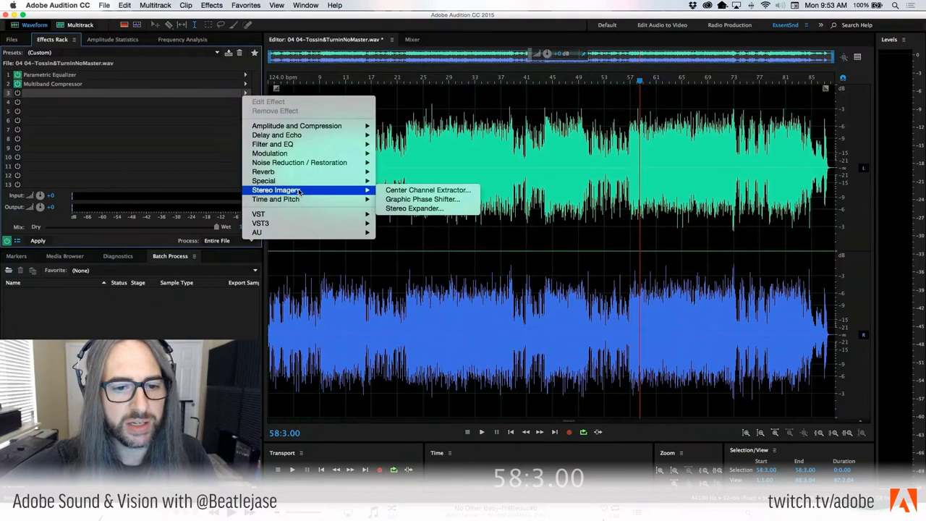
click(414, 208)
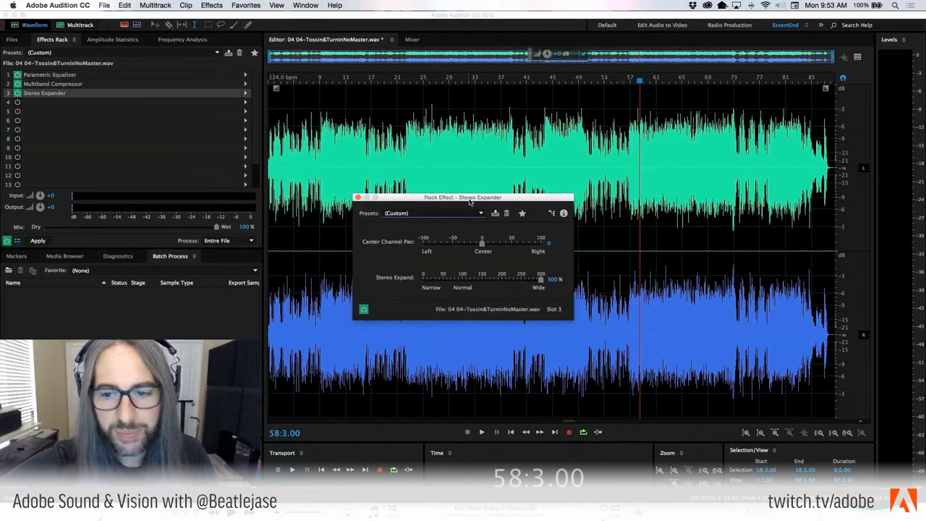
drag(470, 202, 441, 81)
click(583, 80)
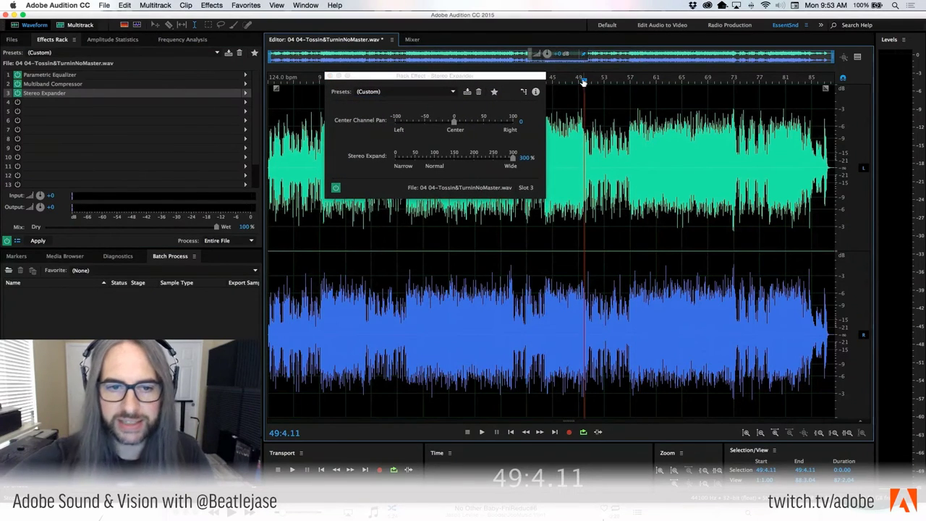
drag(513, 157, 435, 158)
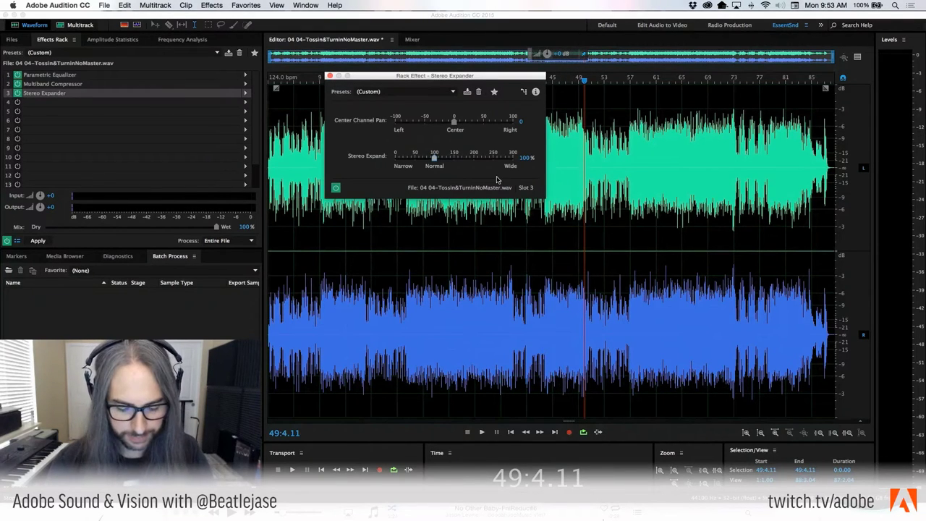
- Play the song, try Stereo Expand at 247% and 190% while comparing with the effect bypassed, and stop playback with it active
key(space)
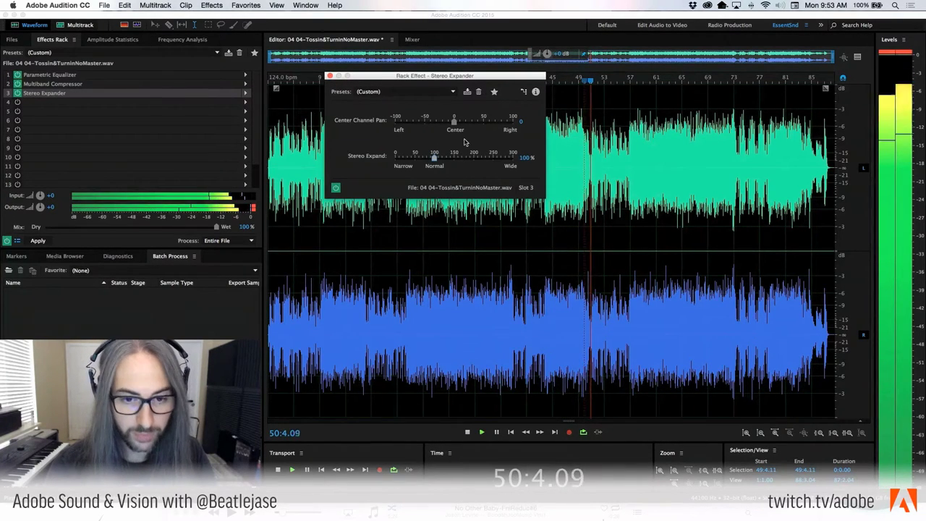
drag(435, 158, 491, 158)
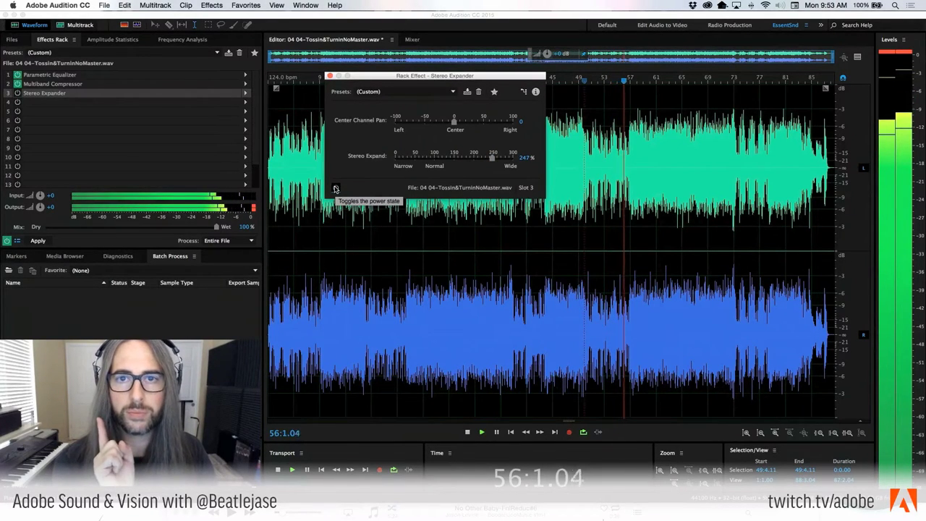
click(335, 188)
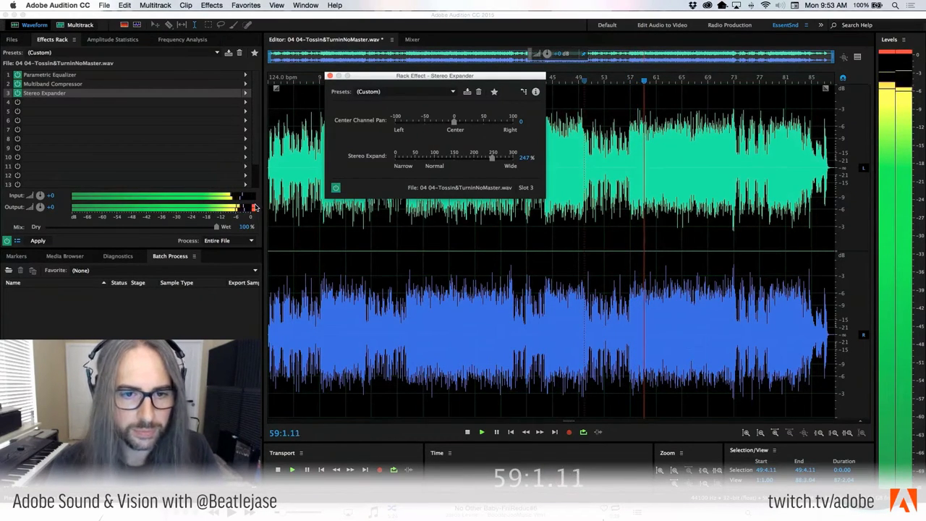
drag(492, 158, 469, 159)
click(335, 190)
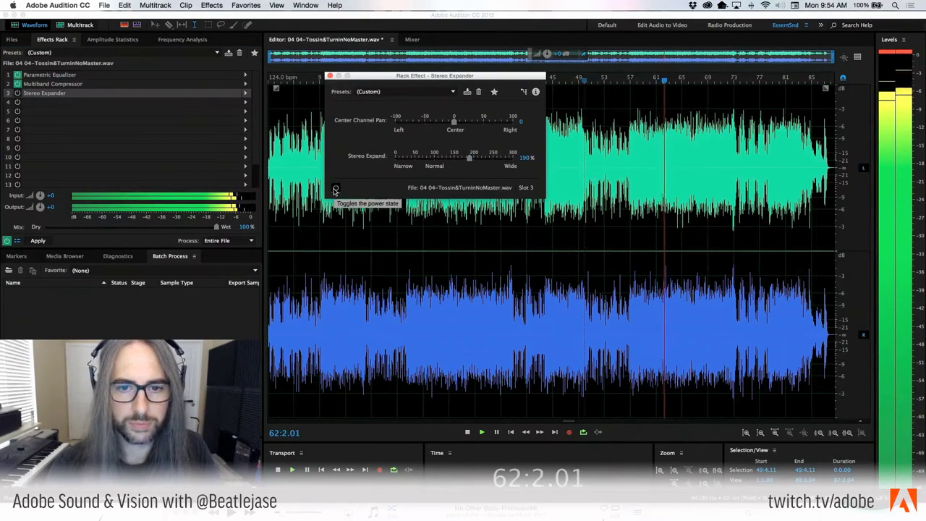
click(335, 190)
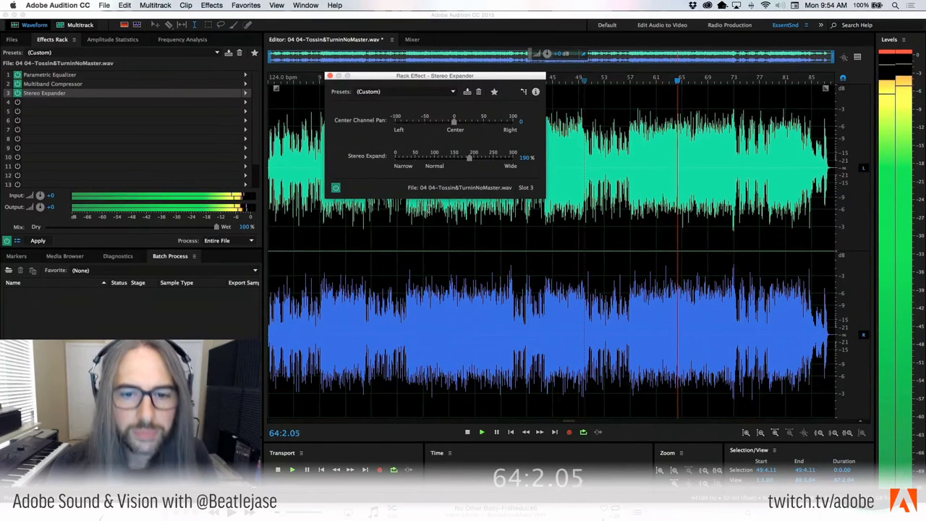
key(space)
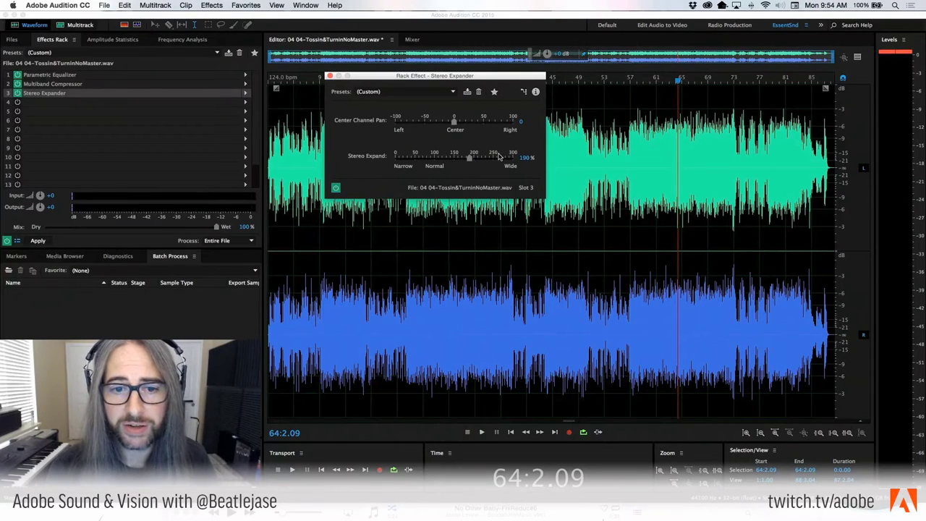
- Set Stereo Expand to 165% and close the Stereo Expander window
drag(471, 158, 462, 158)
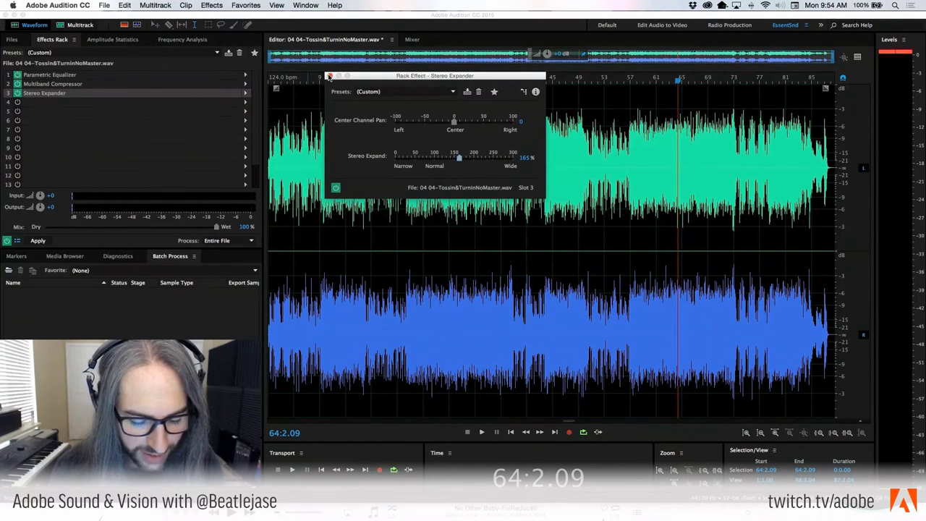
click(330, 76)
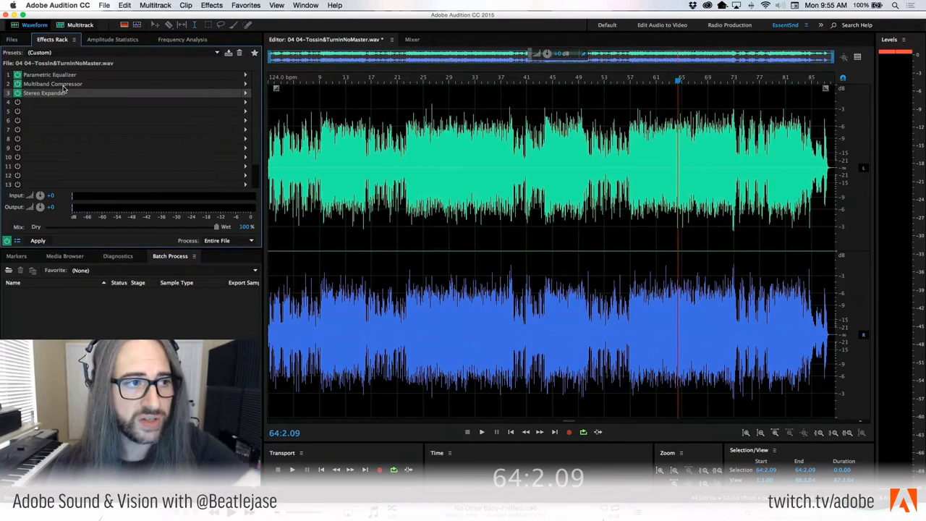
- Add a Hard Limiter from the Amplitude and Compression effects to rack slot 4 and move its window higher over the waveform
click(245, 102)
mouse_move(303, 155)
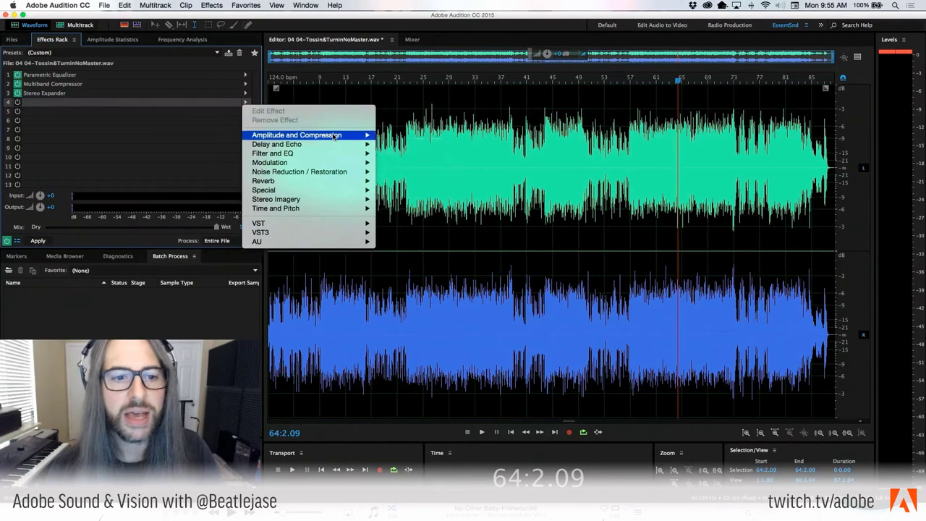
mouse_move(335, 137)
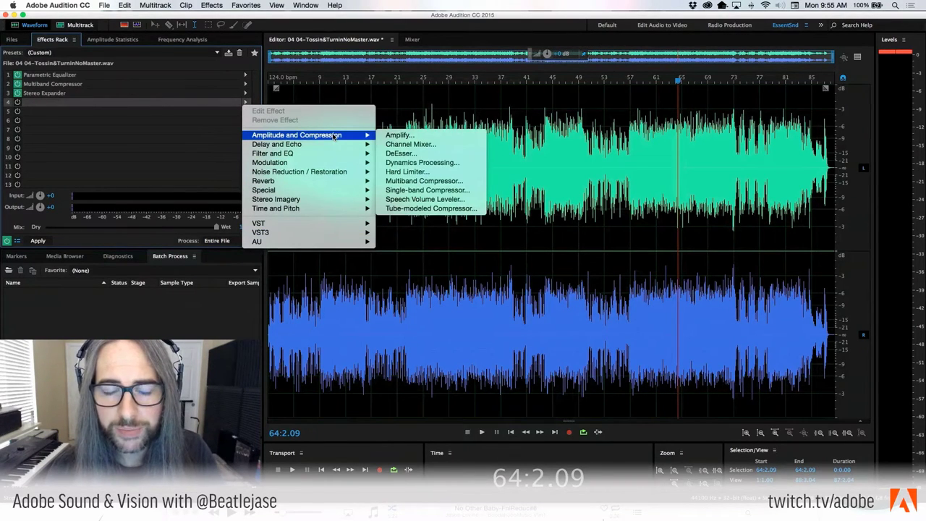
click(433, 171)
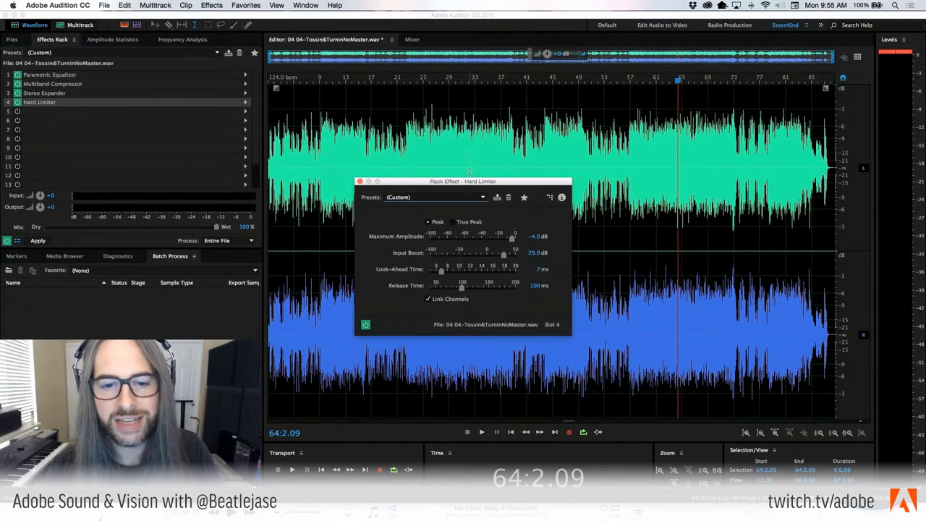
drag(475, 186, 505, 122)
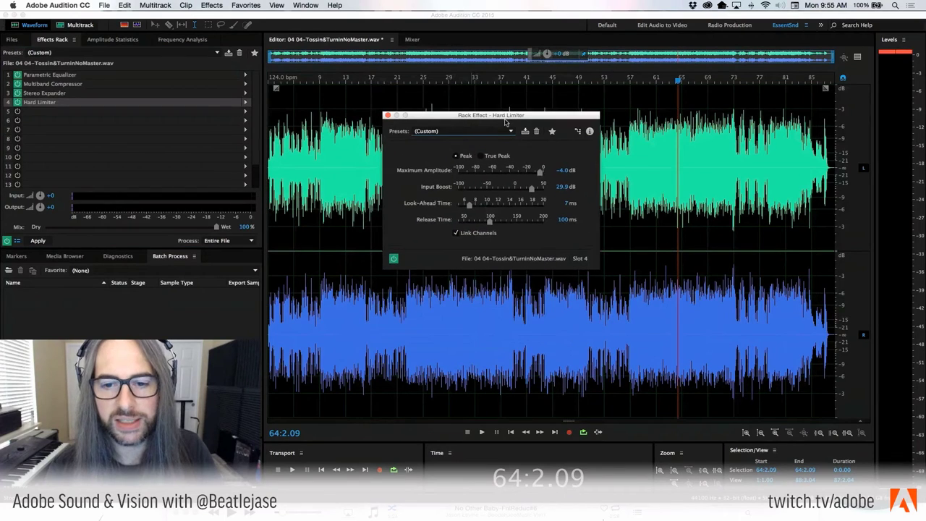
- Set the Hard Limiter's Maximum Amplitude to -0.5 dB and its Input Boost to 0 dB
click(563, 171)
text(-4)
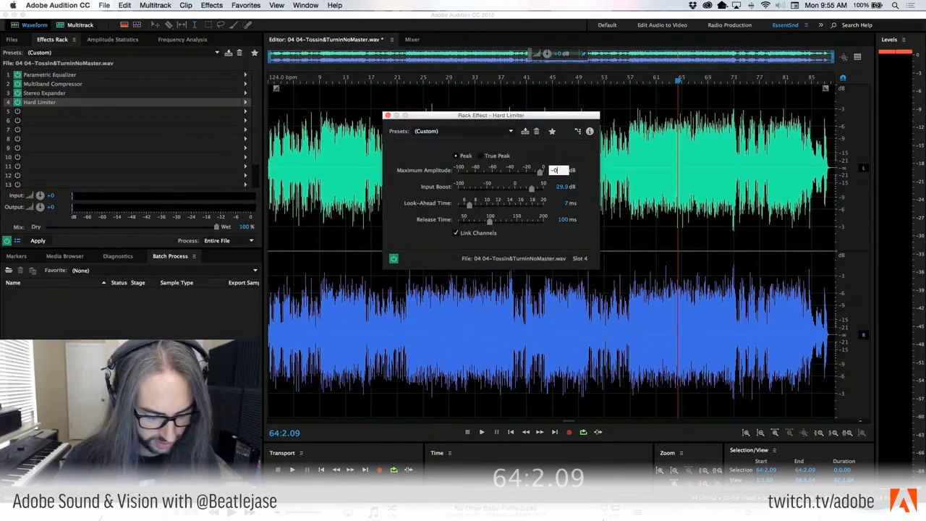
click(563, 188)
key(Return)
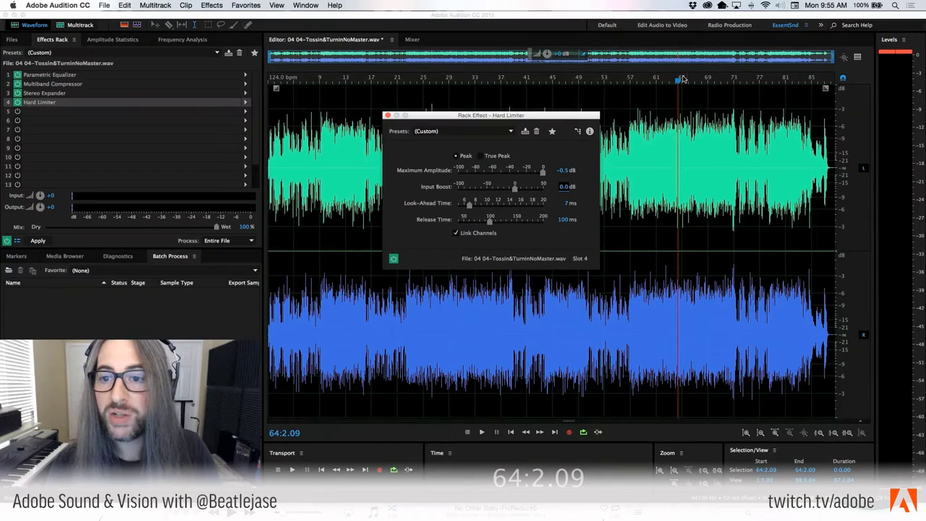
- Switch the limiter to True Peak, play from bar 15, raise Input Boost to 10.2 dB, compare with it bypassed and stop
click(360, 83)
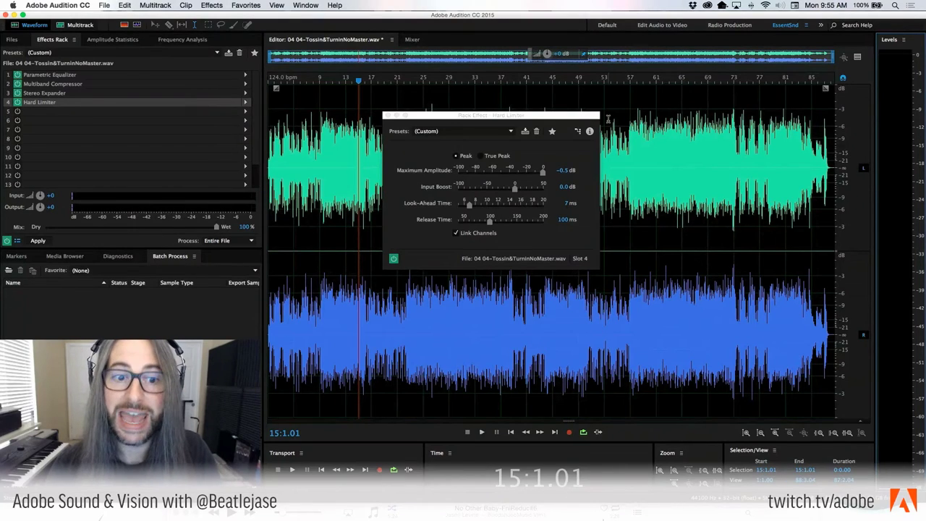
click(481, 157)
key(space)
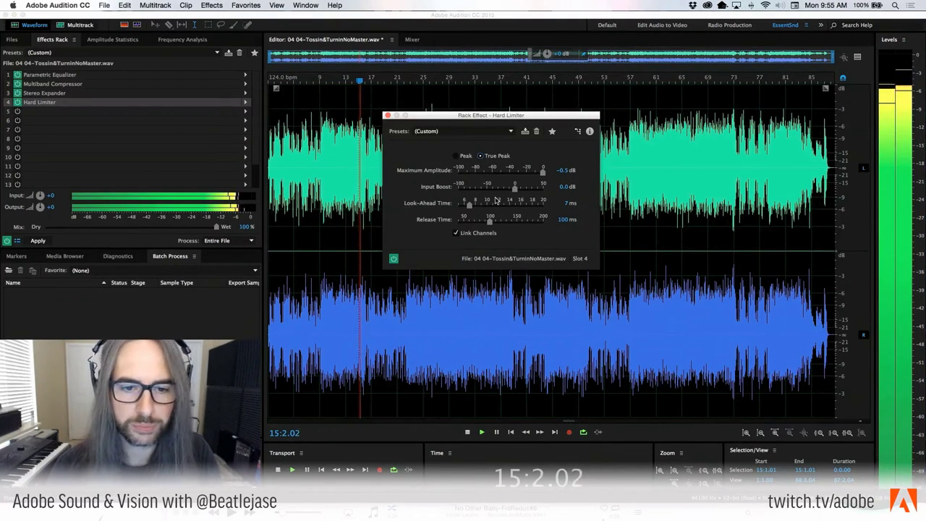
drag(515, 190, 521, 191)
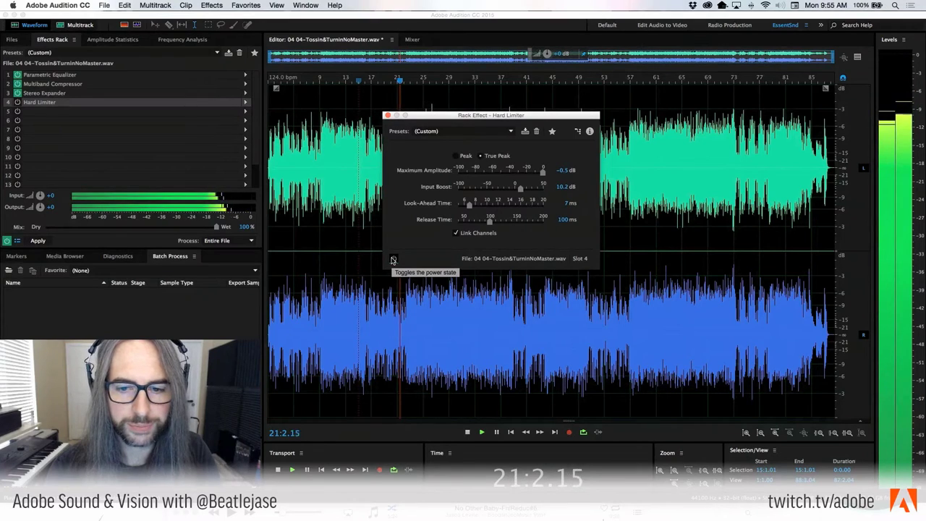
click(393, 259)
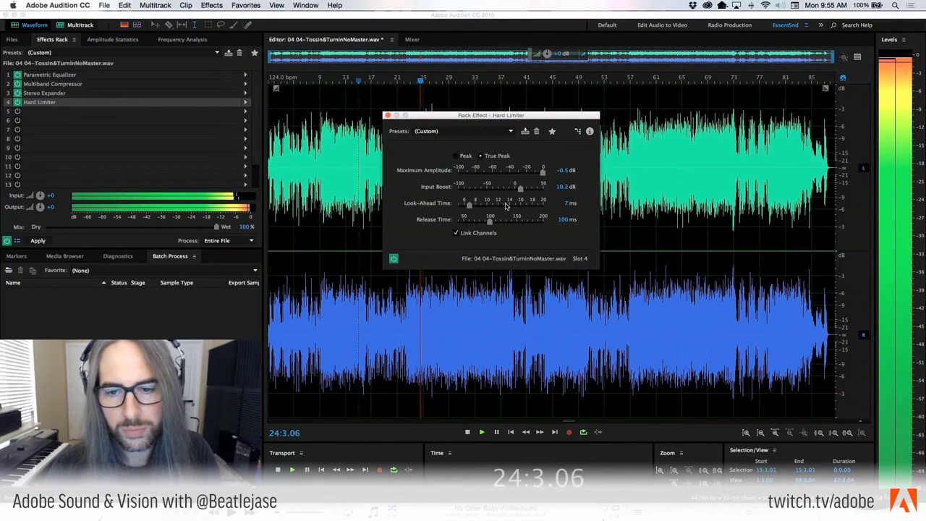
key(space)
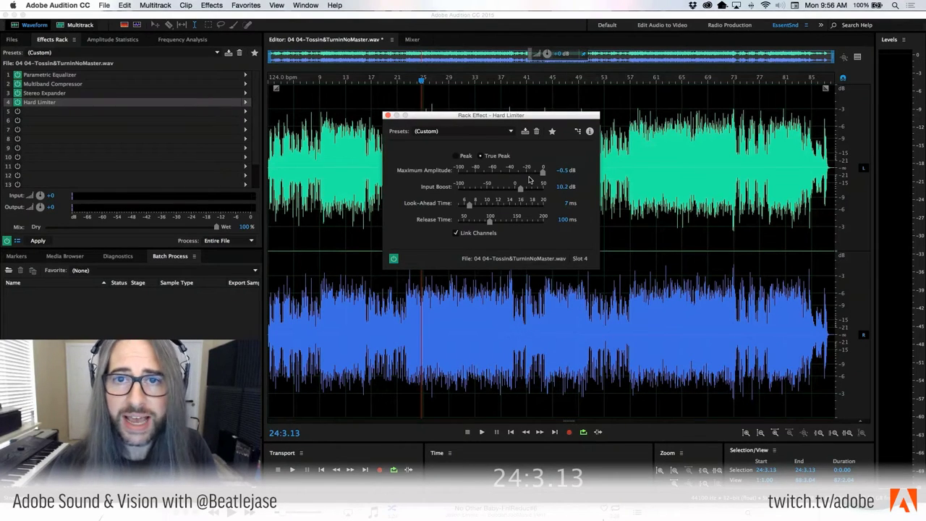
- Bypass the Stereo Expander in the rack, close the limiter's window and remove the Hard Limiter from slot 4
click(20, 92)
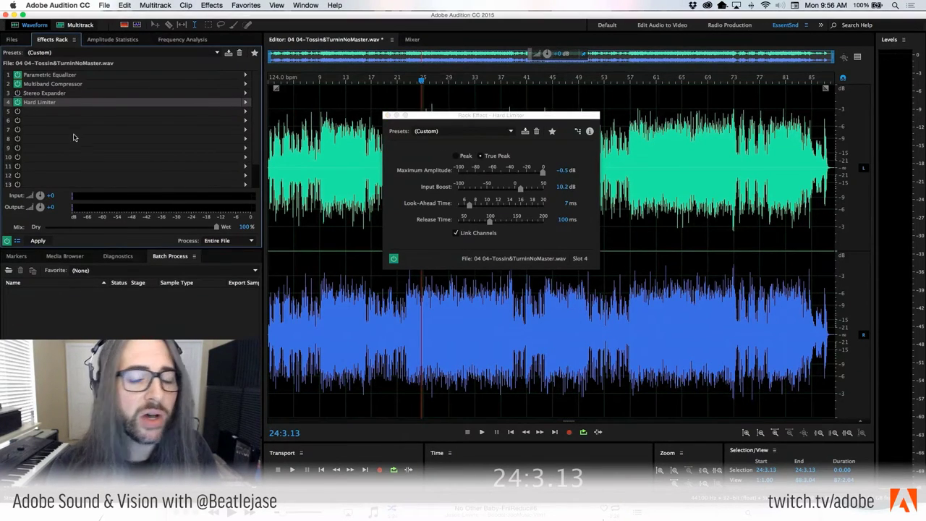
click(388, 116)
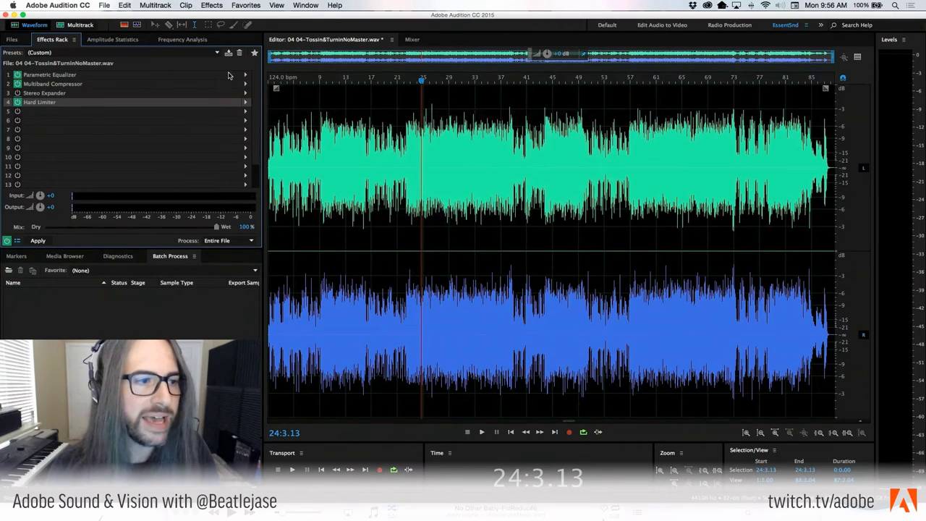
click(248, 102)
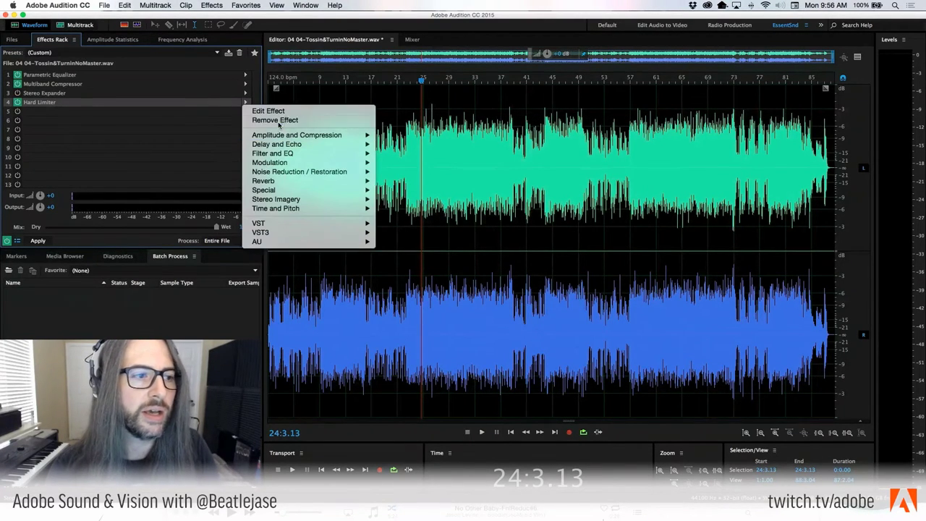
click(264, 118)
- Add the NUGEN ISL2 limiter from the VST3 Dynamics effects to rack slot 4 and move its window higher over the waveform
click(244, 104)
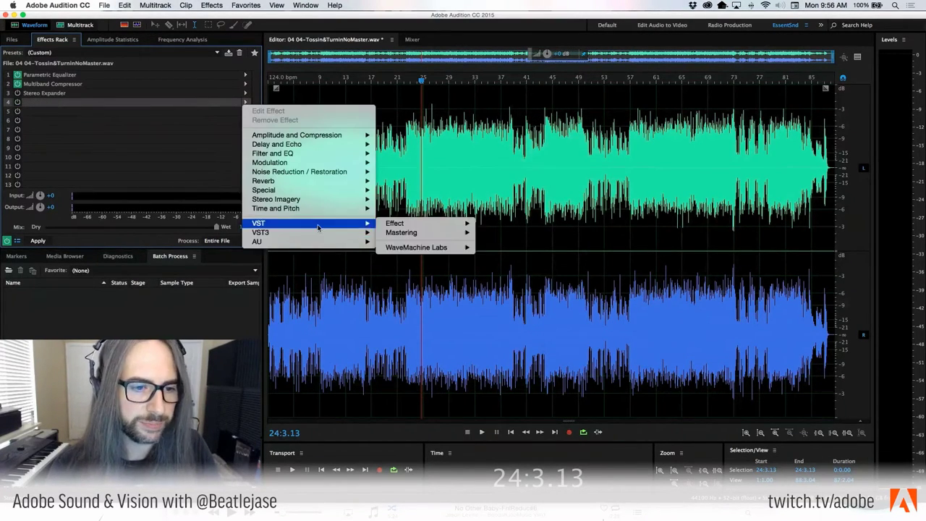
mouse_move(314, 232)
mouse_move(409, 270)
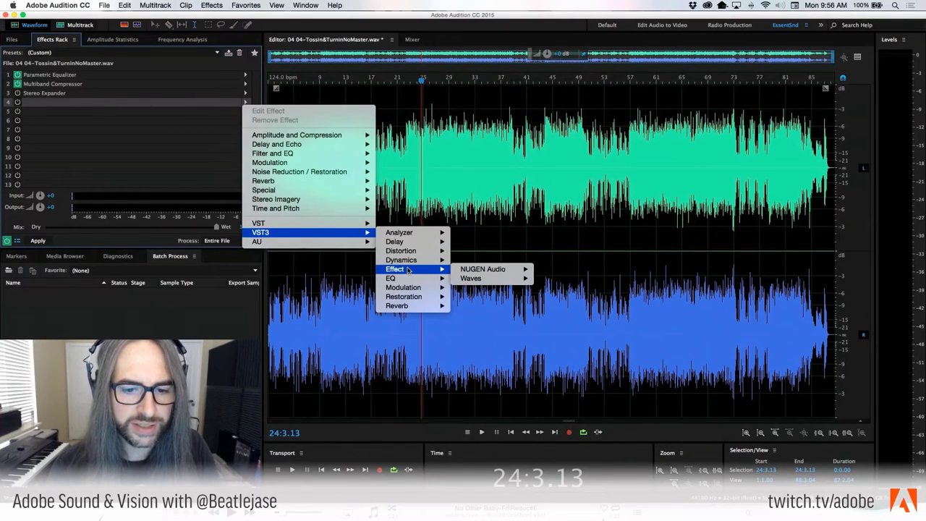
mouse_move(517, 281)
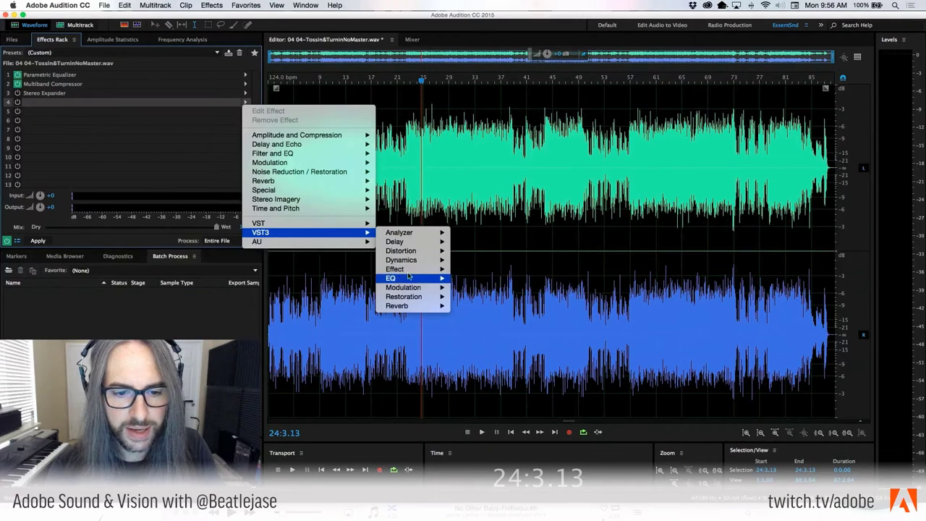
mouse_move(415, 252)
mouse_move(474, 270)
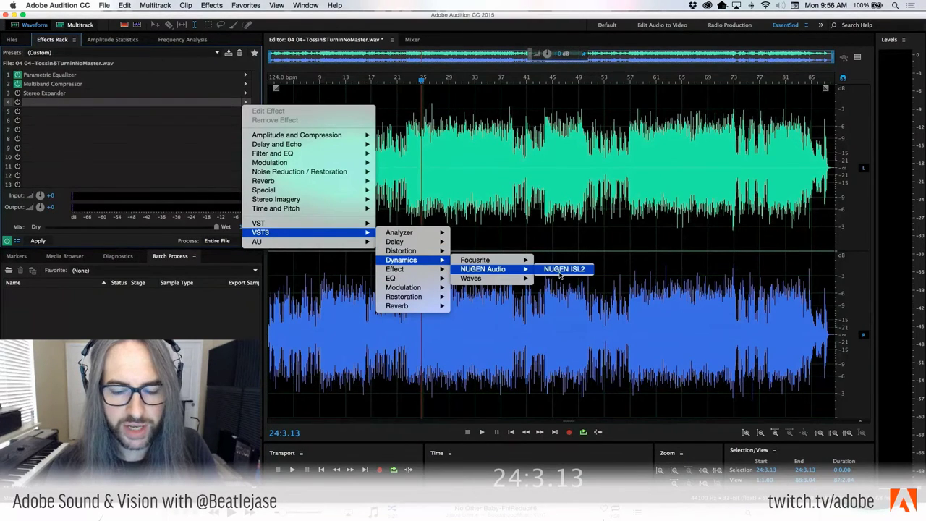
click(539, 274)
drag(391, 121, 521, 45)
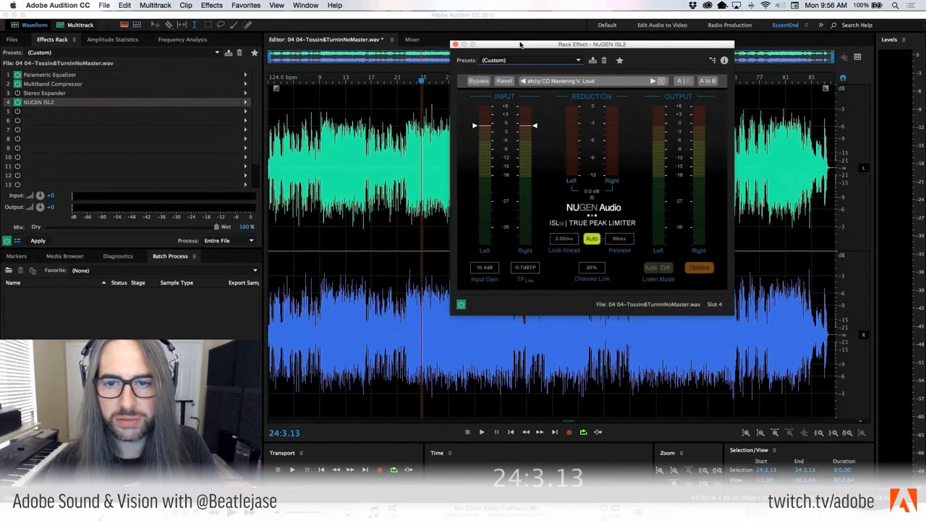
- Load the limiter's afclip CD Mastering V. Loud preset, set its Input Gain to 5.9 dB and play from bar 15
click(659, 81)
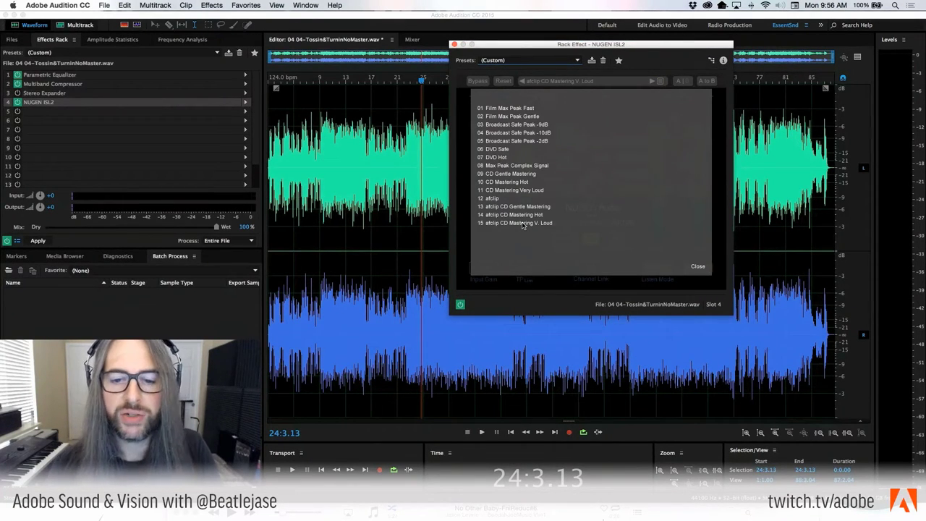
click(523, 225)
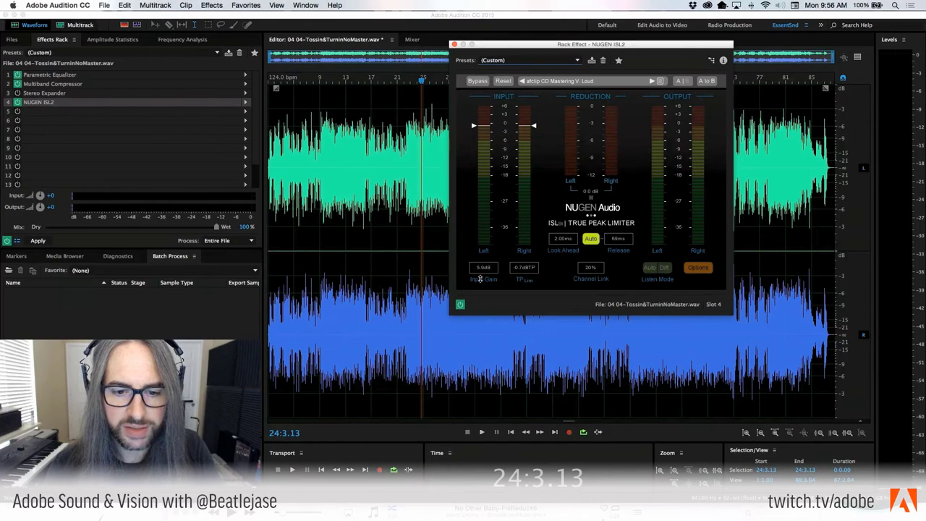
click(360, 83)
key(space)
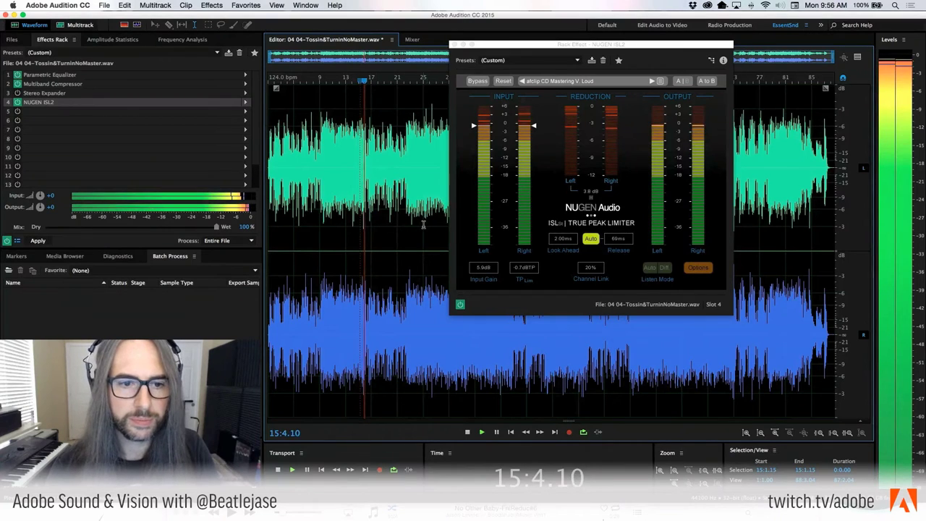
- Raise the NUGEN ISL2's Input Gain to 8.9 dB during playback, comparing the limiter bypassed and active before and after the change
click(461, 305)
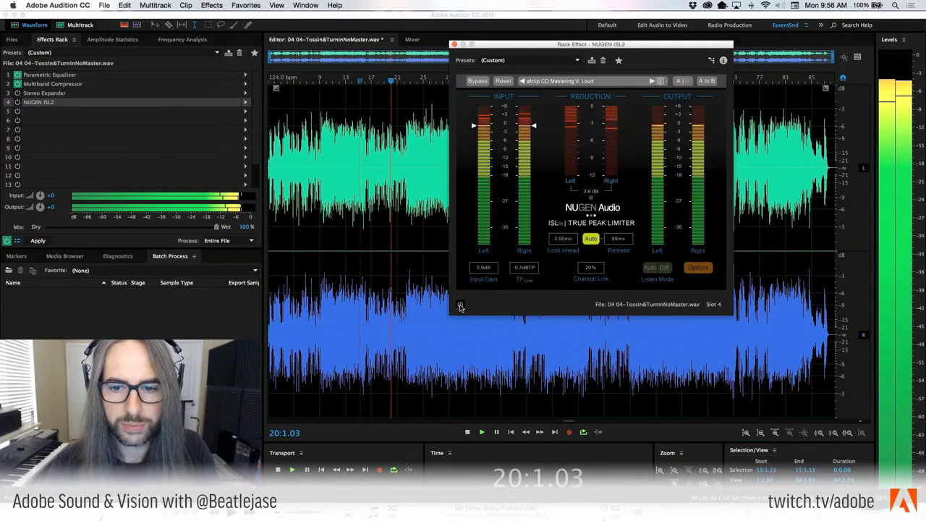
click(460, 306)
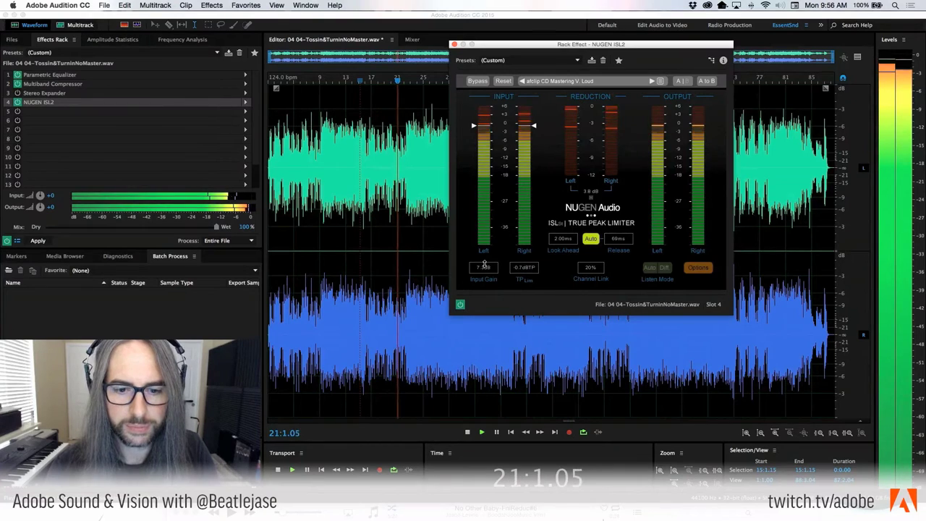
drag(484, 262, 482, 257)
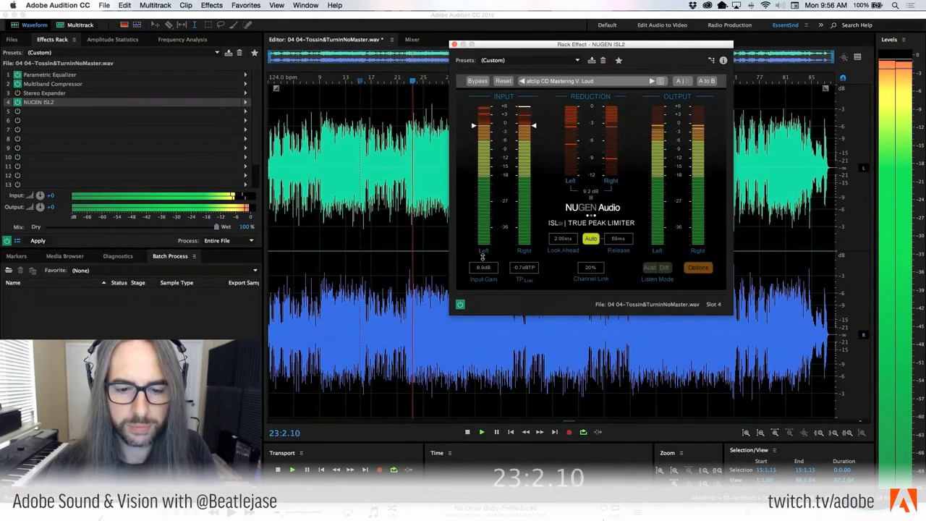
click(460, 306)
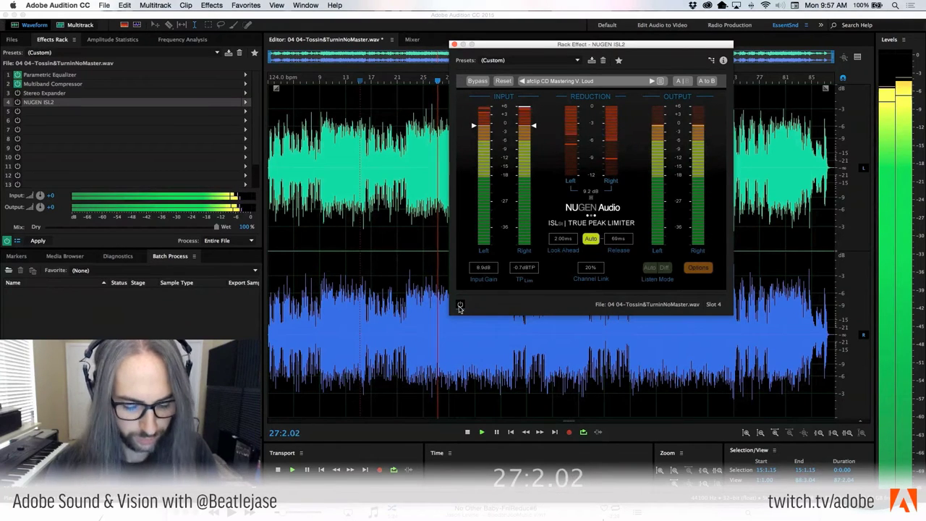
click(460, 306)
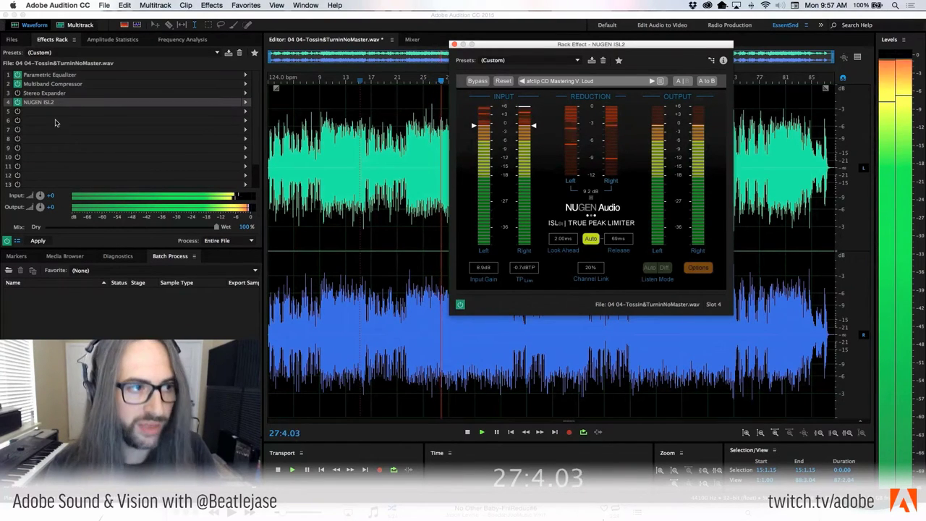
- Stop playback, remove the Stereo Expander from the rack and move the NUGEN ISL2 limiter up to slot 3
click(18, 94)
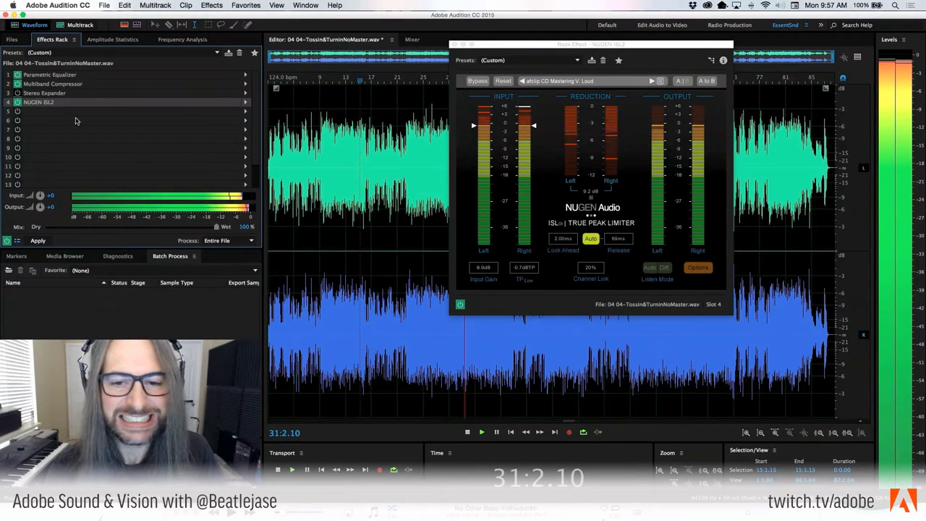
key(space)
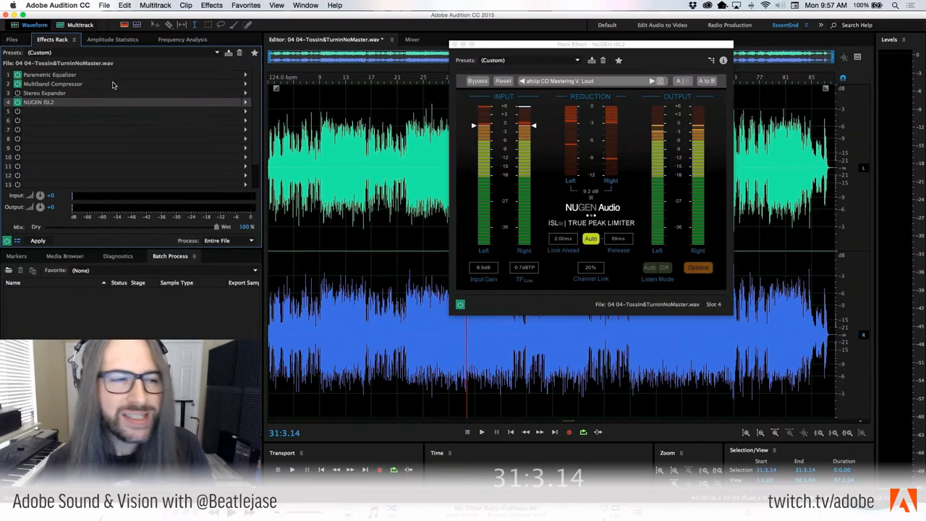
click(245, 96)
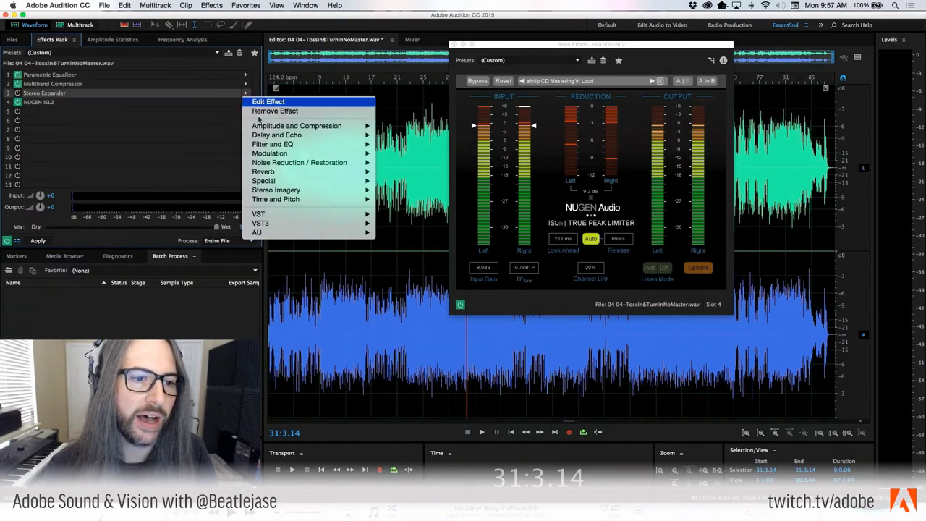
click(264, 112)
drag(53, 104, 55, 93)
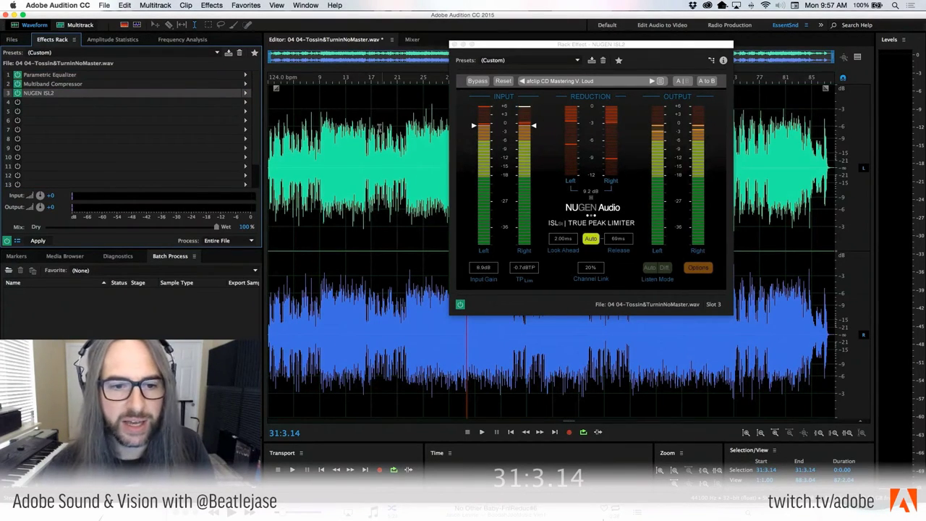
- Play from near the end of bar 15 and compare the sound with the NUGEN ISL2 limiter bypassed and active
click(364, 114)
key(space)
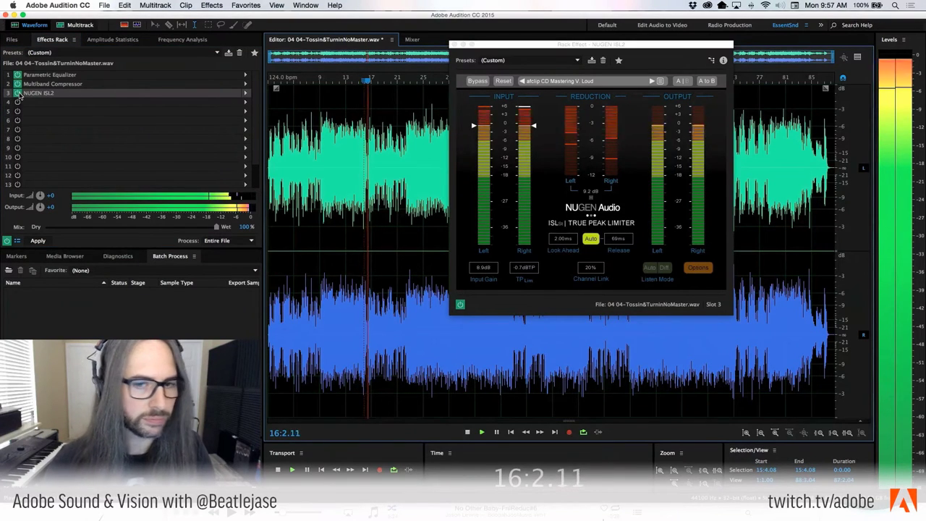
click(17, 94)
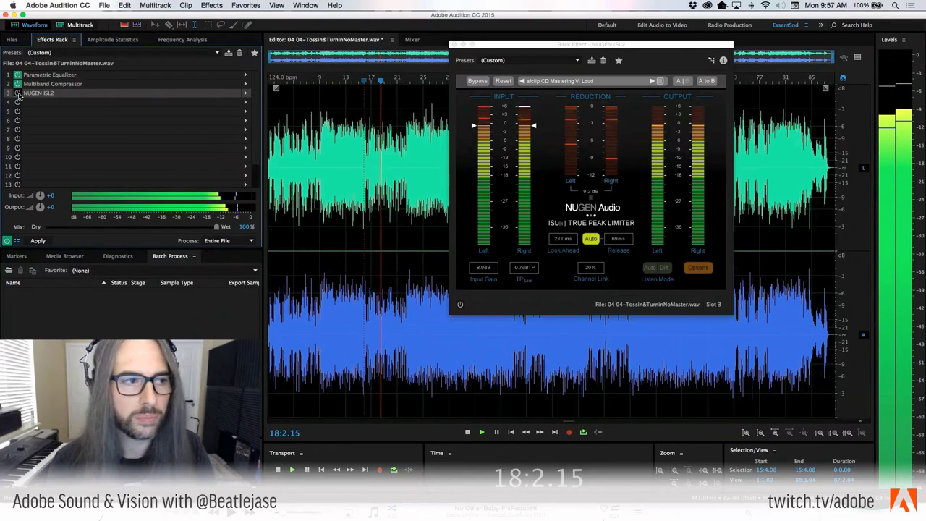
click(17, 94)
- Open the Multiband Compressor, compare the whole effects rack bypassed and active twice during playback, and stop
double_click(43, 84)
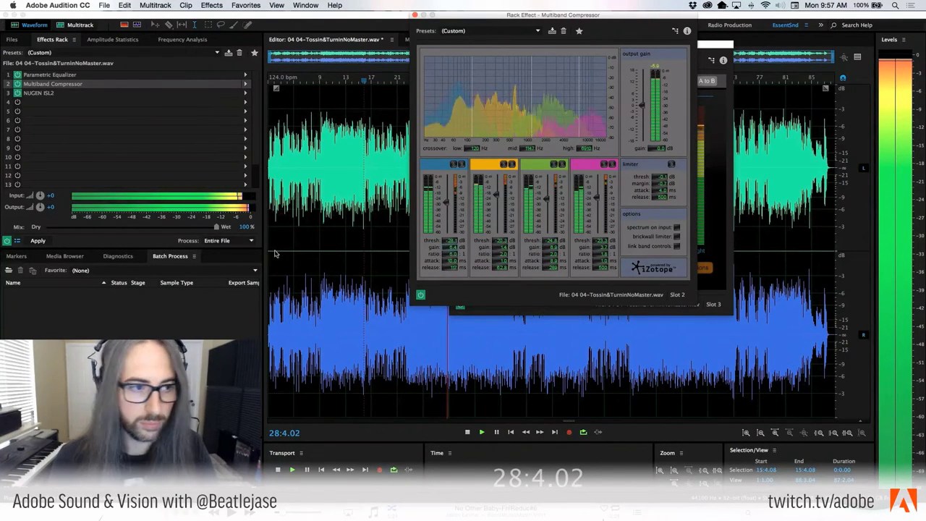
click(5, 241)
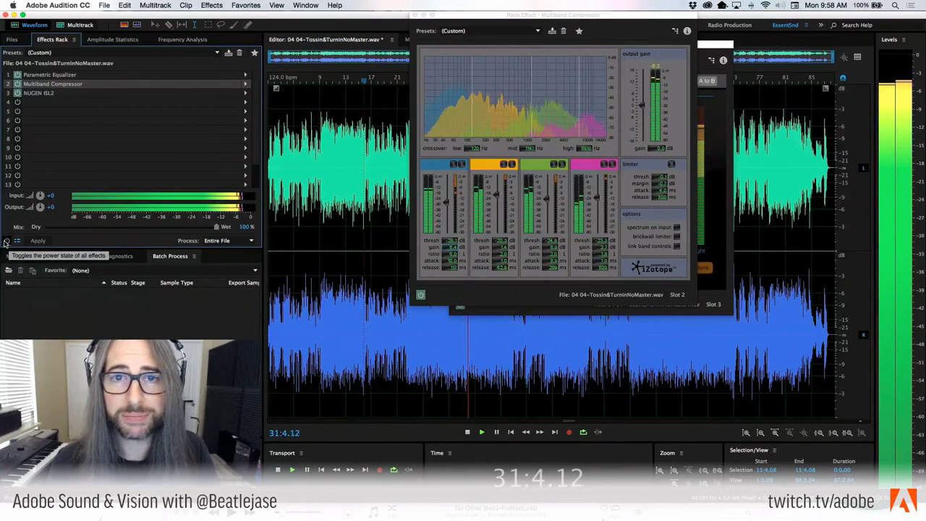
click(6, 241)
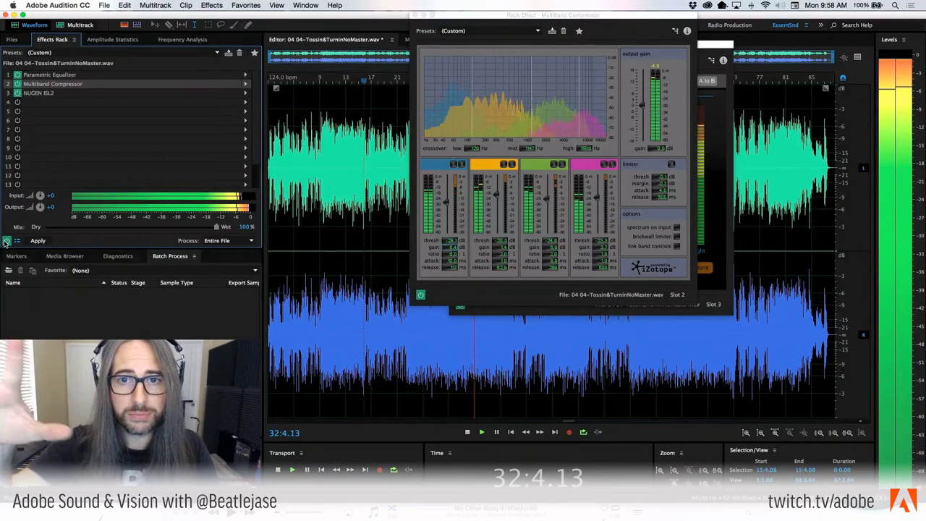
click(6, 242)
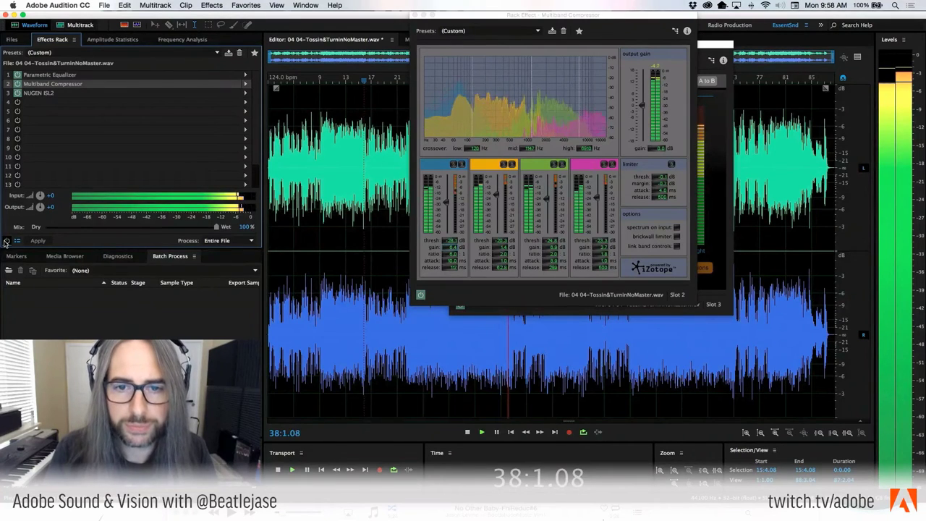
click(5, 242)
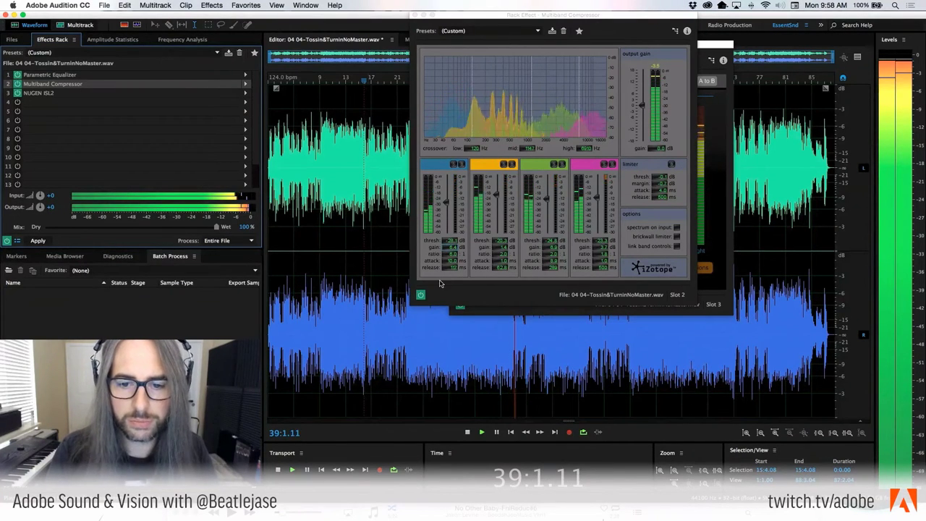
click(548, 250)
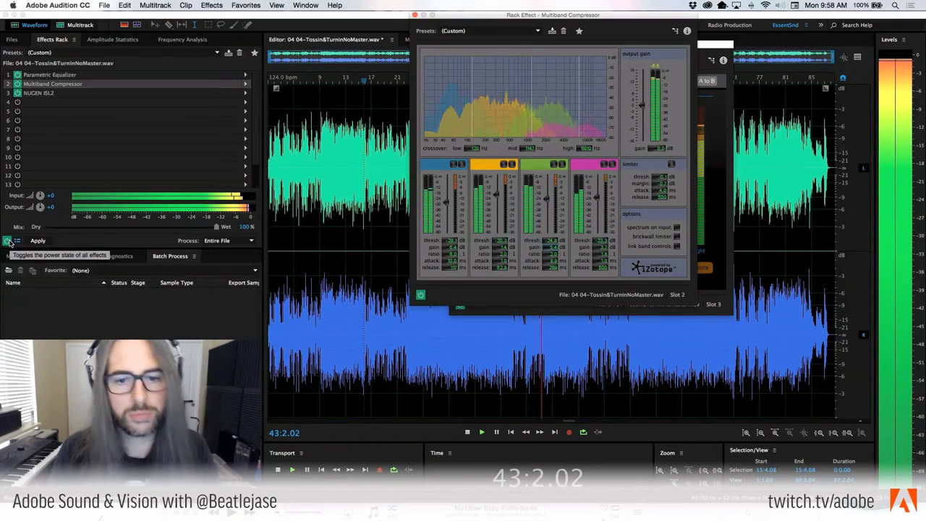
key(space)
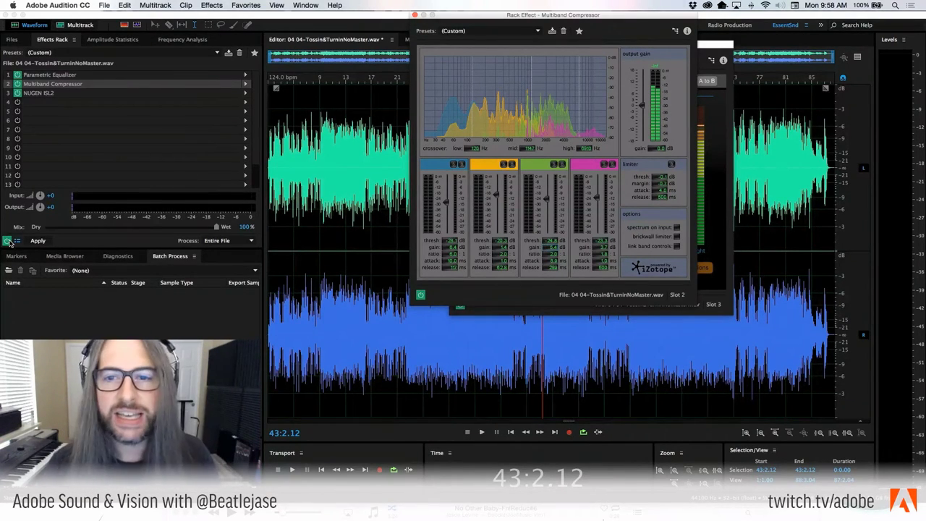
- Arrange the Multiband Compressor's window beside the limiter's and open the Parametric Equalizer with its window below them
click(414, 15)
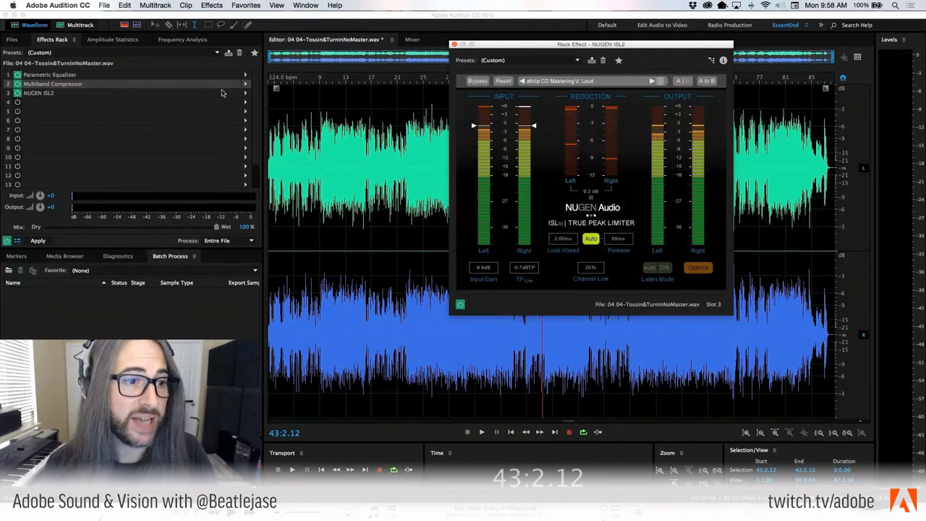
click(87, 103)
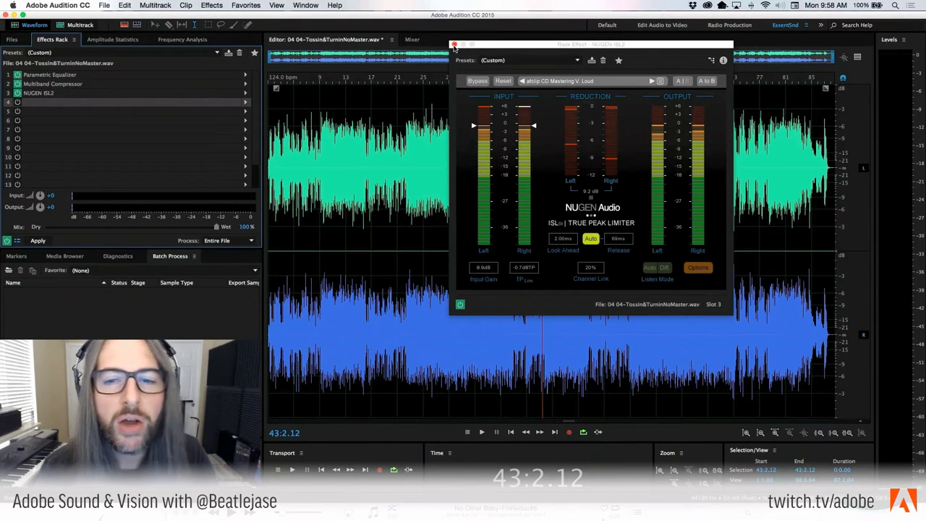
double_click(137, 85)
drag(538, 24, 286, 52)
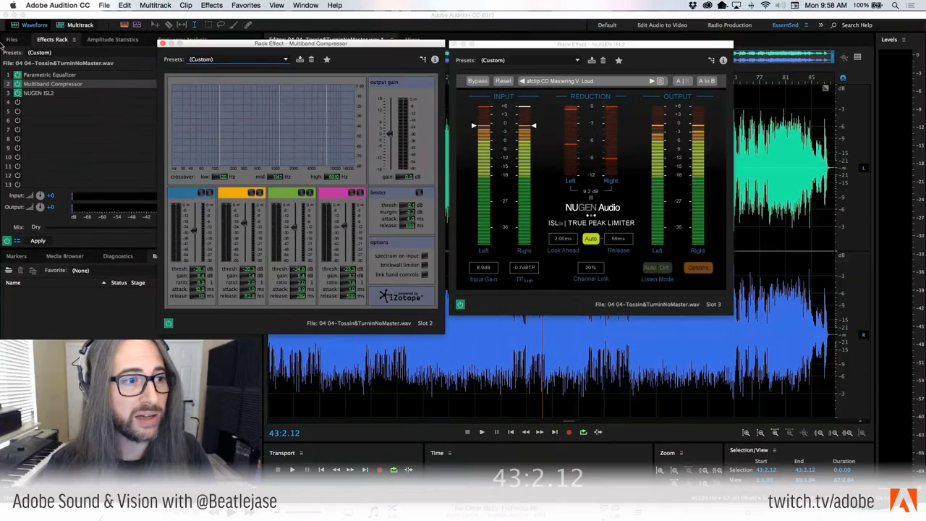
double_click(50, 75)
drag(437, 31, 500, 248)
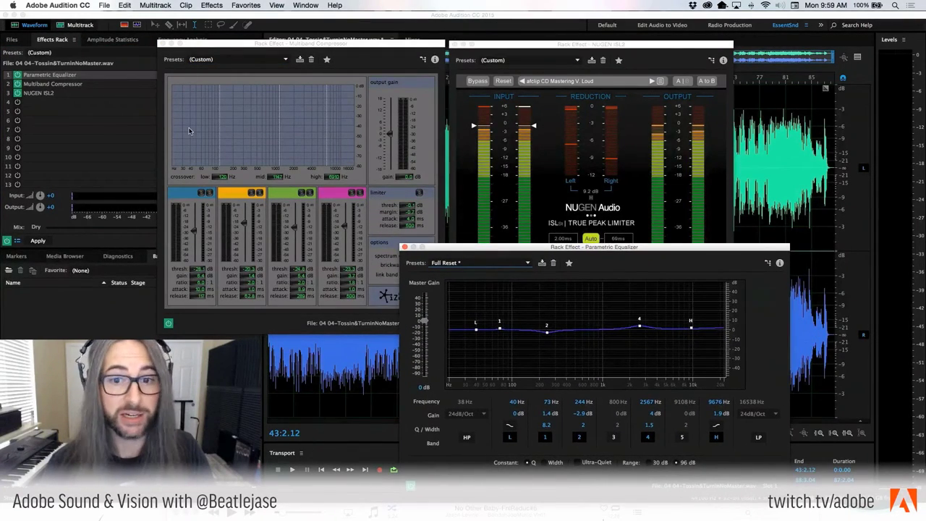
- During playback, set the Parametric Equalizer's band 4 gain to 2.8 dB and compare the sound with band 4 and the whole rack bypassed
key(space)
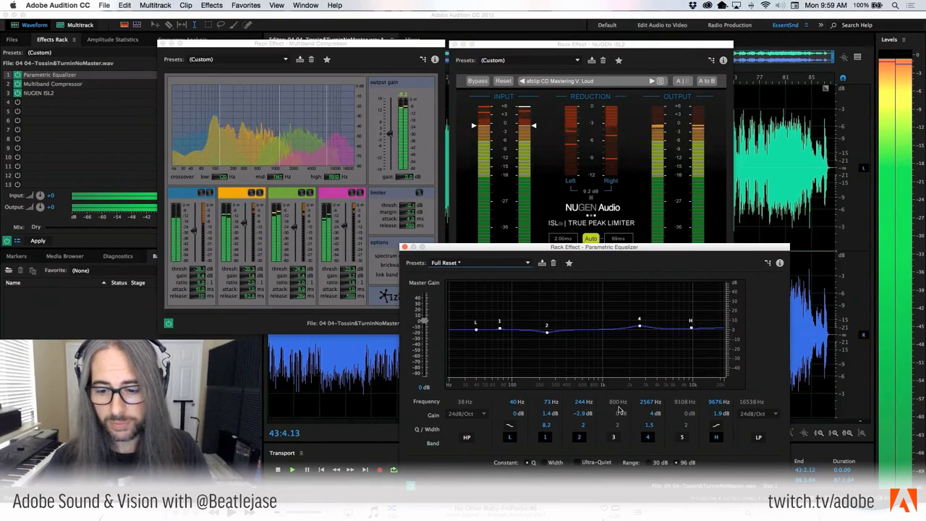
click(649, 438)
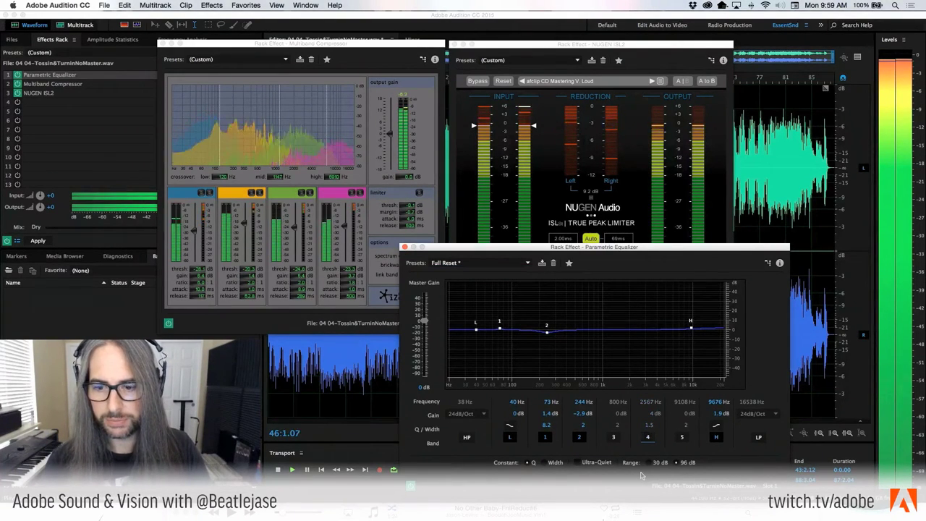
click(650, 439)
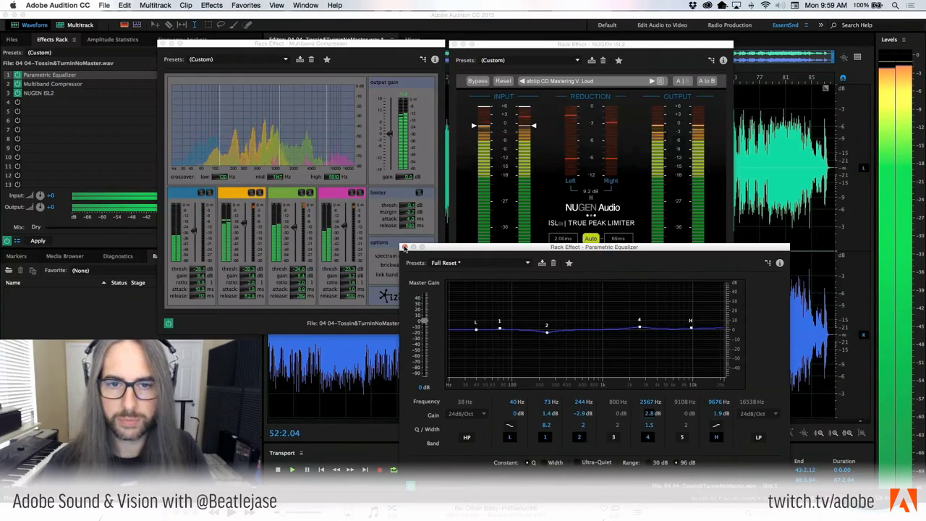
click(7, 241)
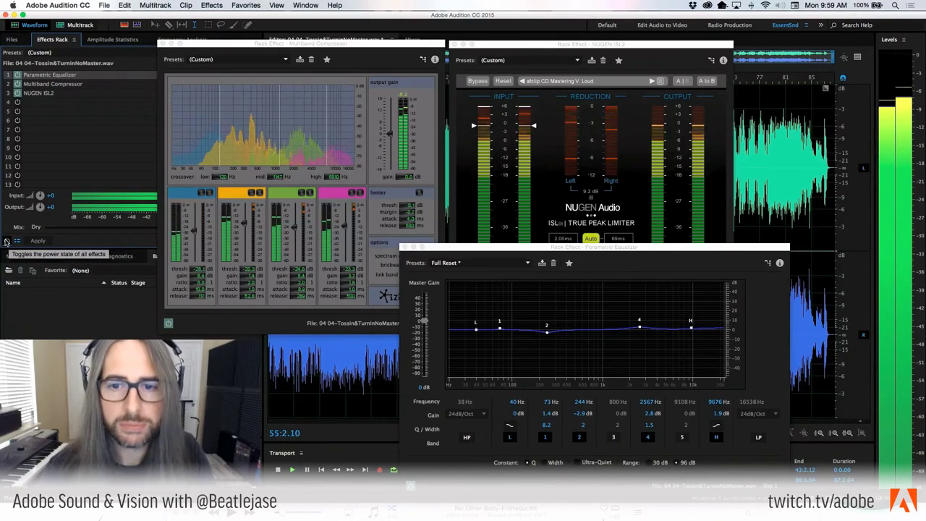
click(7, 241)
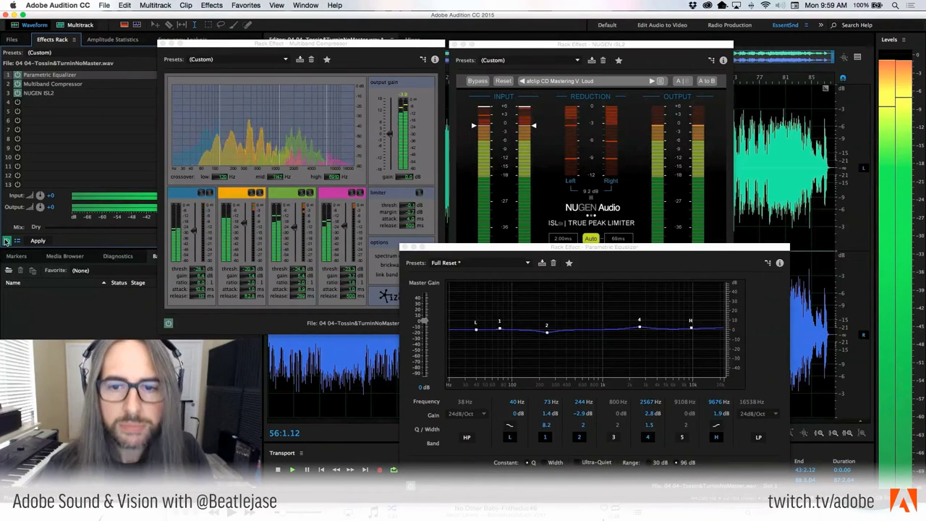
- Finish the whole-rack bypass comparison, stop playback, and close the Parametric Equalizer, Multiband Compressor and NUGEN ISL2 windows
click(6, 241)
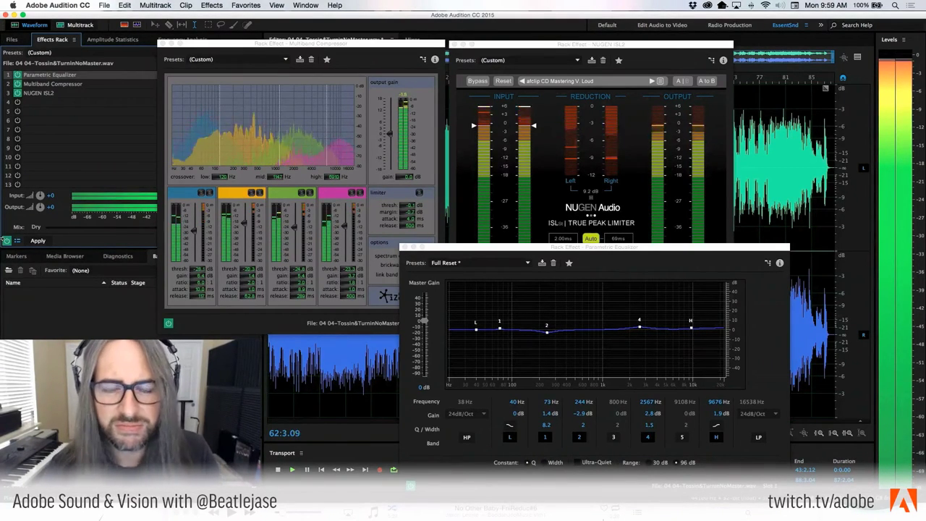
key(space)
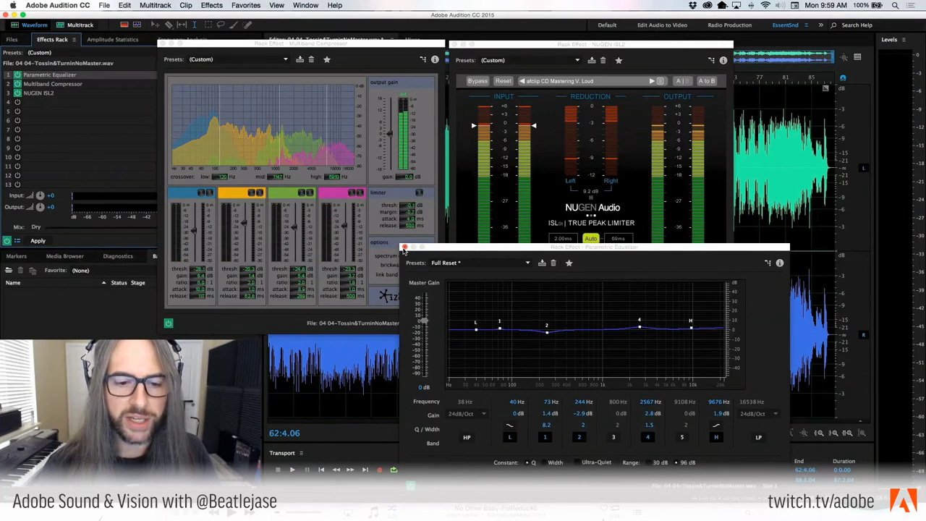
click(404, 247)
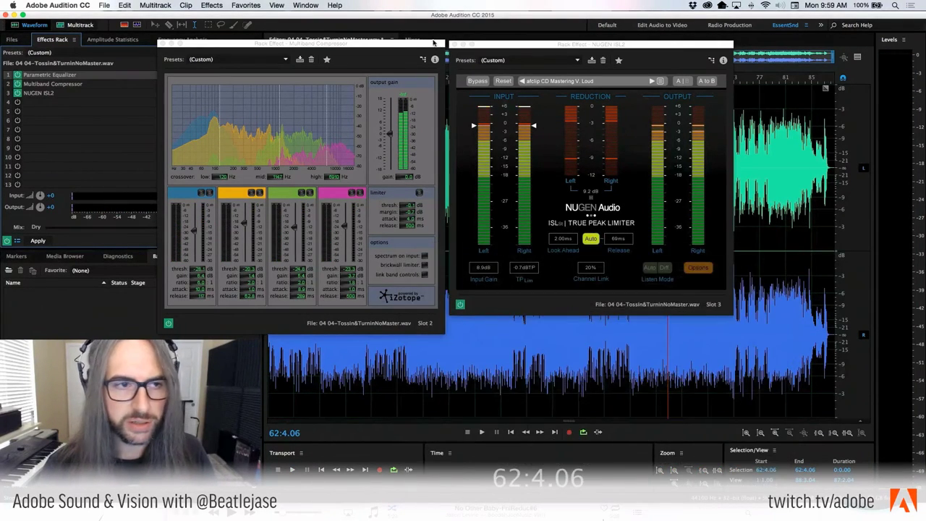
click(159, 43)
click(453, 44)
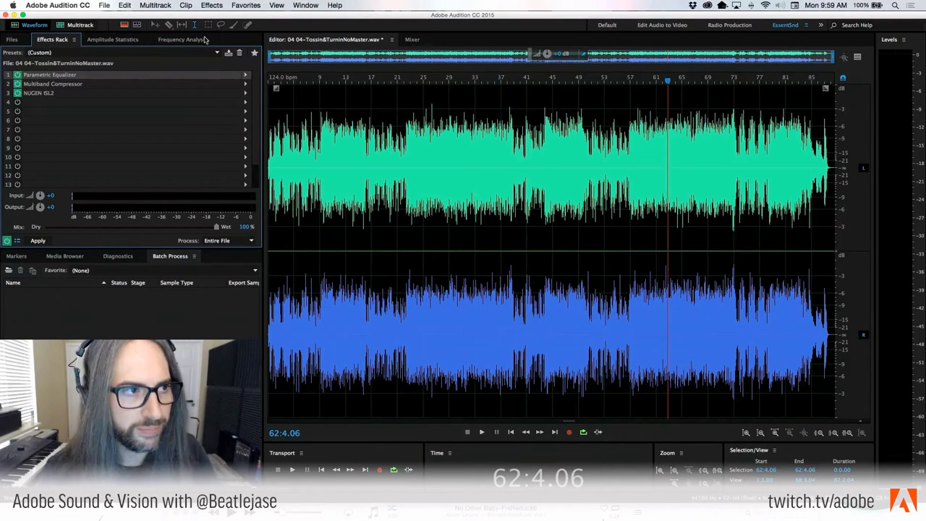
- Open the mastered file 04 Tossin&Turnin.wav and scan its amplitude statistics
click(11, 40)
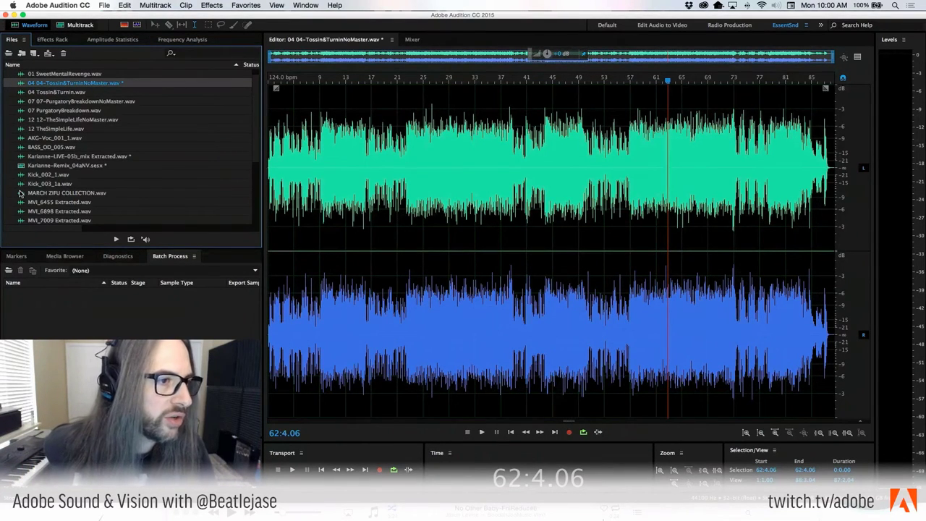
scroll(91, 142, up, 1)
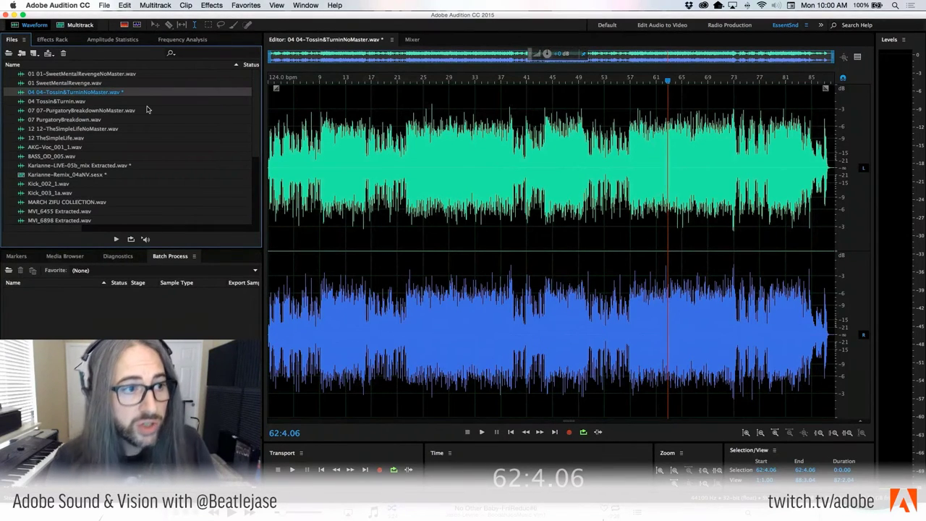
click(67, 102)
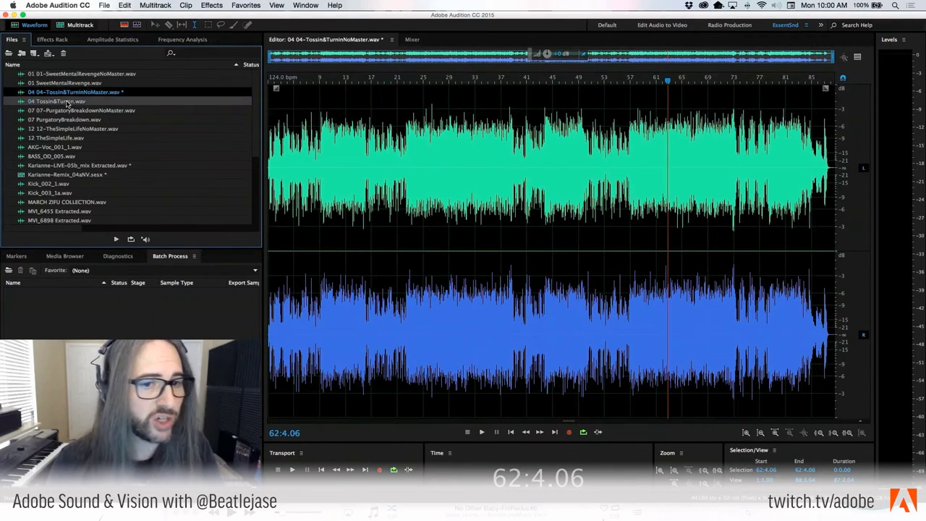
double_click(29, 102)
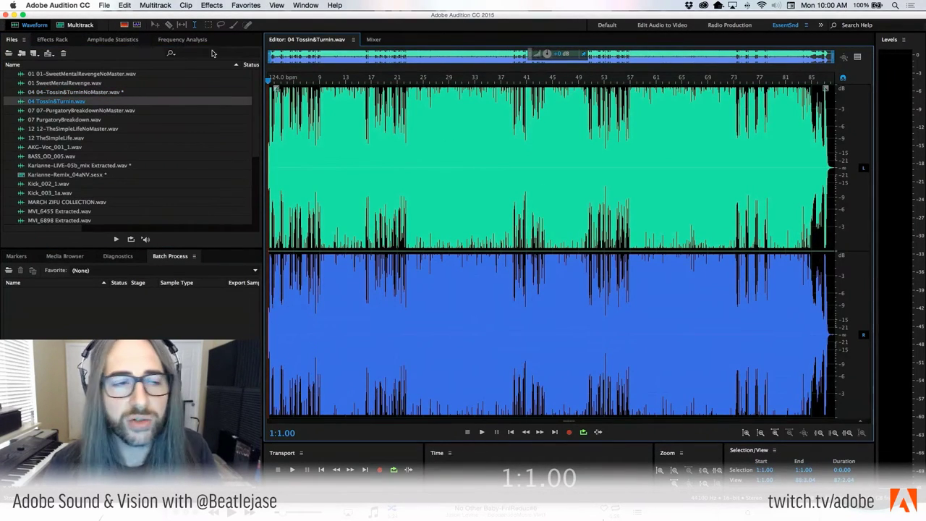
click(109, 39)
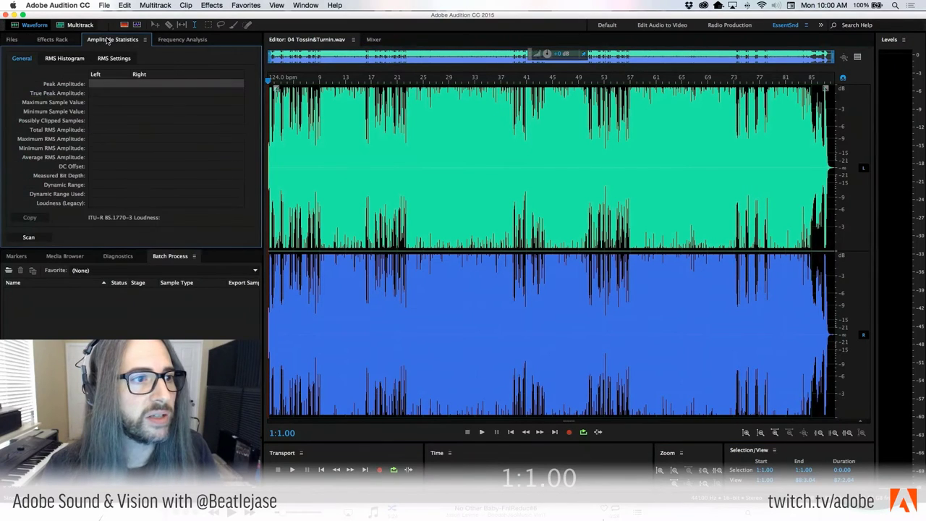
click(32, 236)
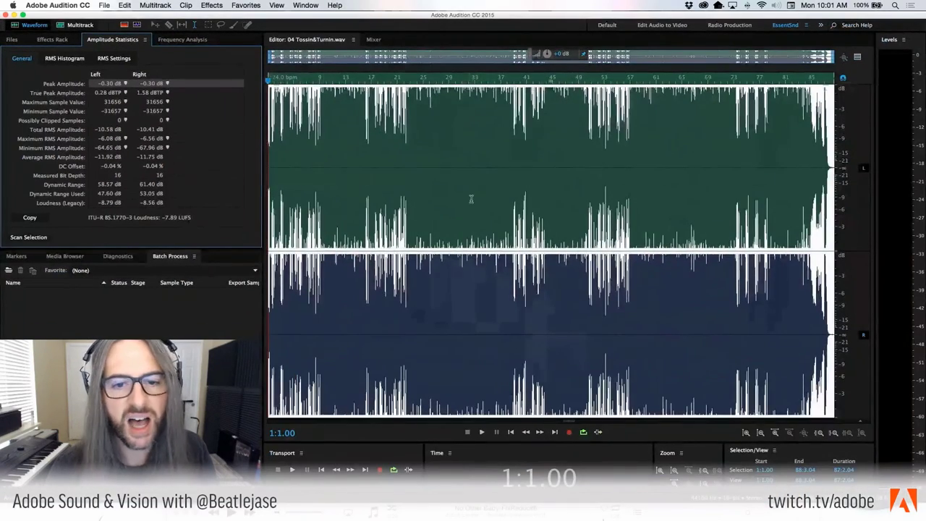
- Clear the waveform selection and play the mastered 04 Tossin&Turnin.wav from its beginning
click(471, 199)
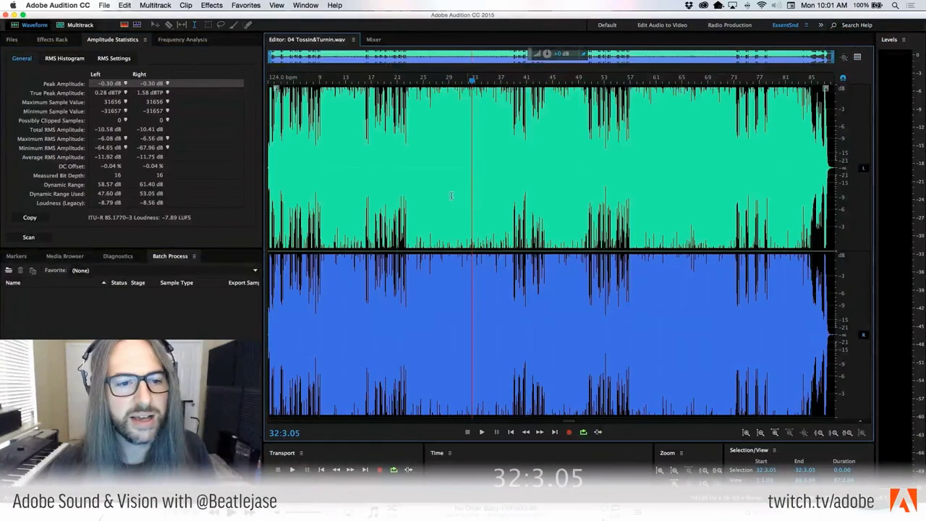
drag(296, 81, 241, 77)
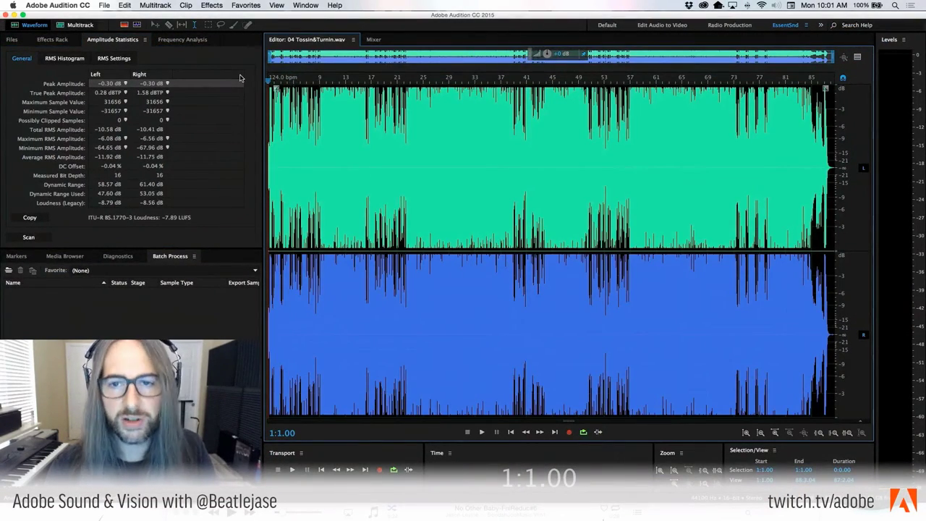
key(space)
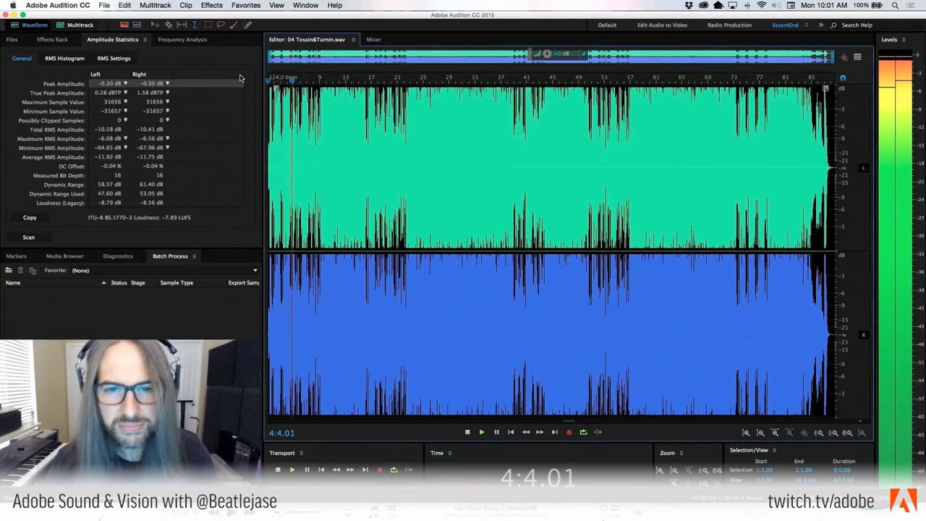
- Return to 04 04-Tossin&TurninNoMaster.wav, switch off its effects rack, and play the unprocessed mix from about bar 5
click(12, 39)
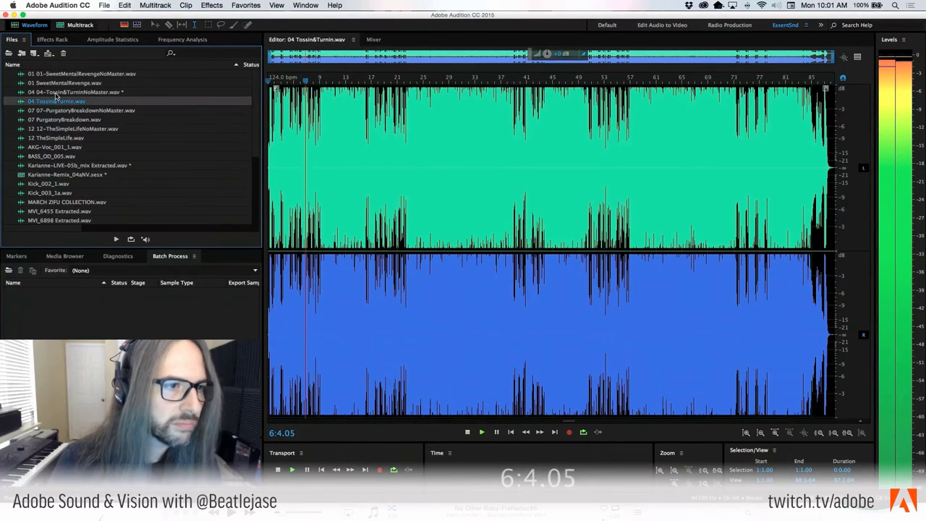
double_click(57, 95)
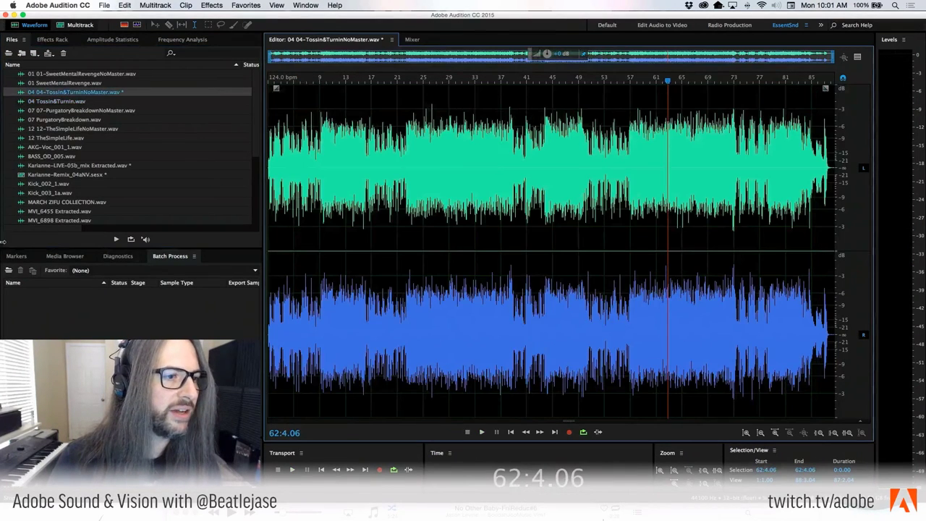
click(44, 40)
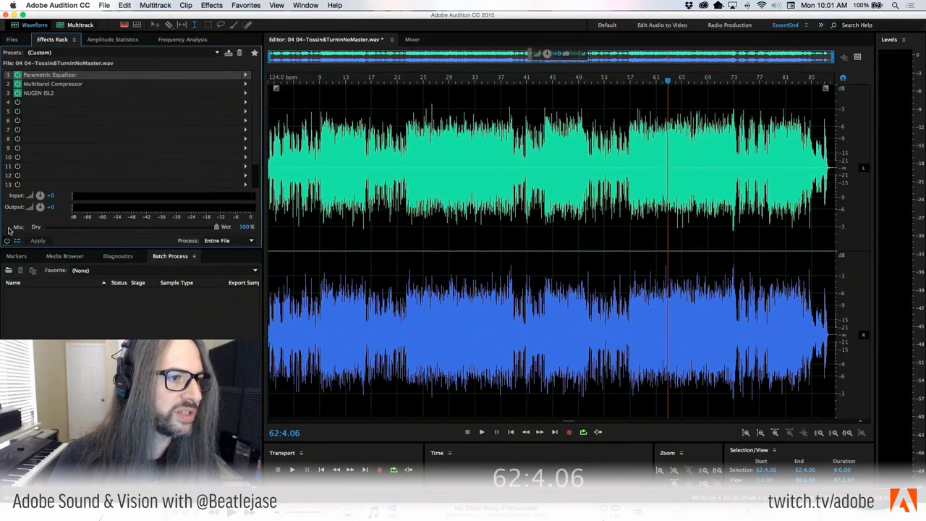
click(12, 40)
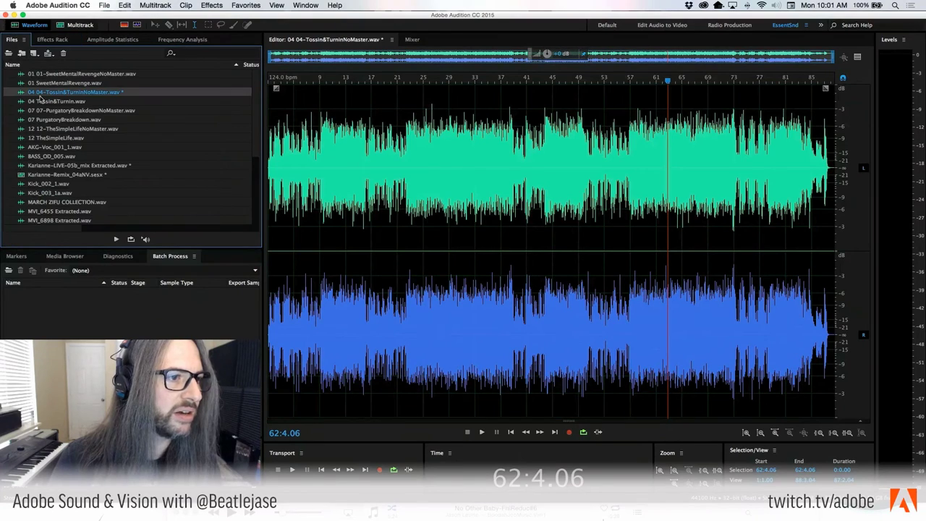
click(297, 108)
key(space)
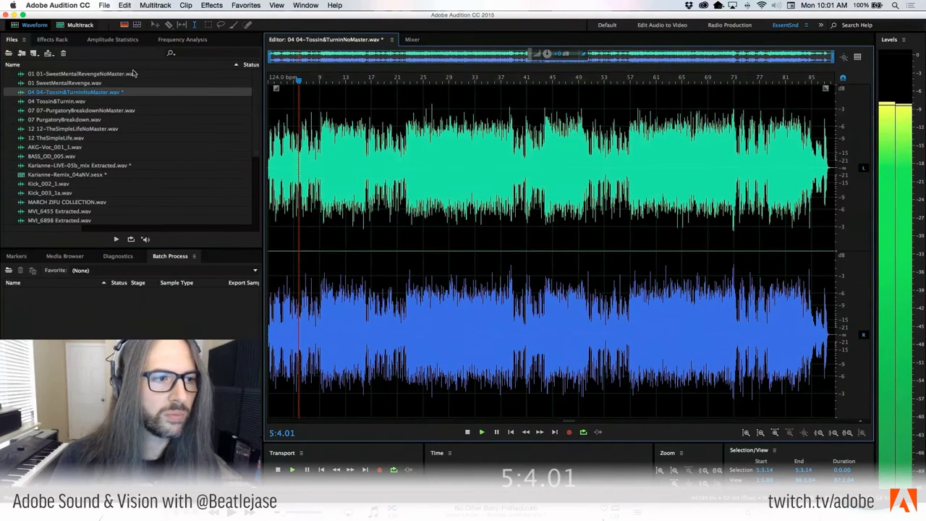
- Switch back to 04 Tossin&Turnin.wav, play the mastered version from position 4:3.13, and stop
double_click(22, 102)
drag(309, 84, 292, 82)
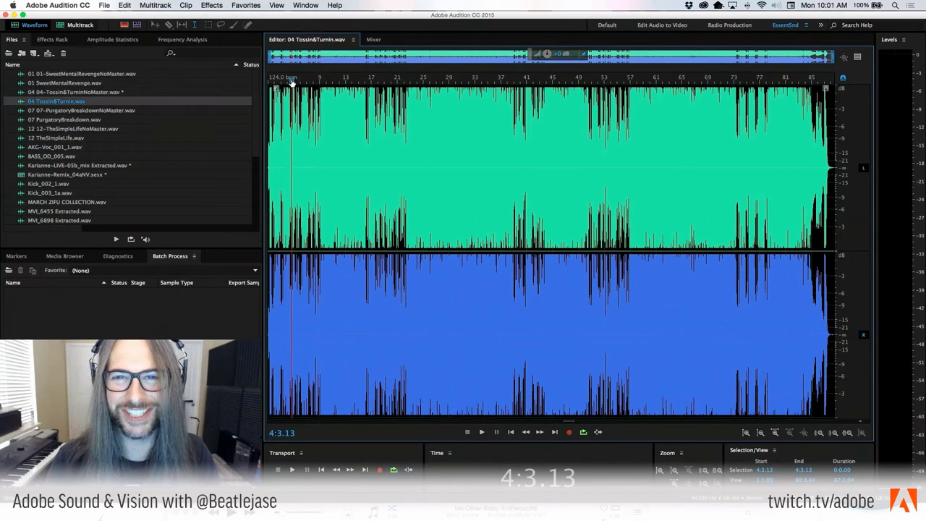
key(space)
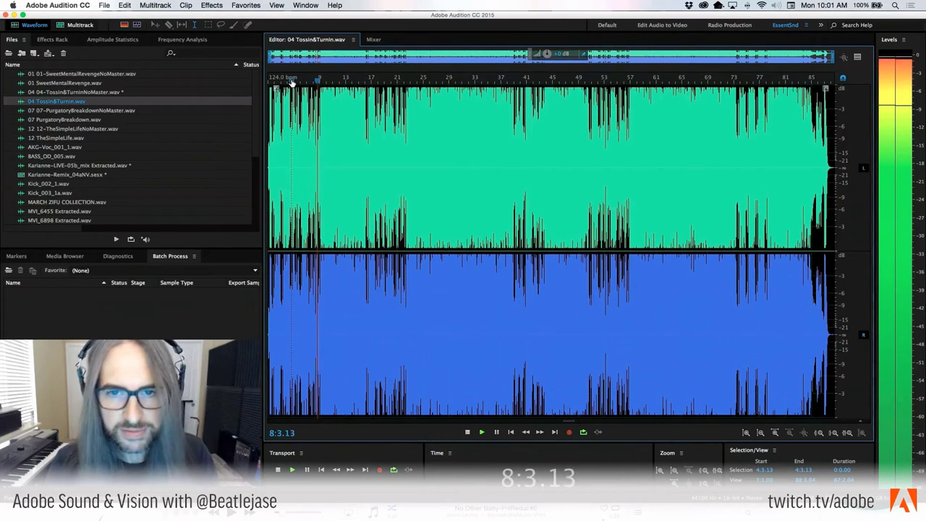
key(space)
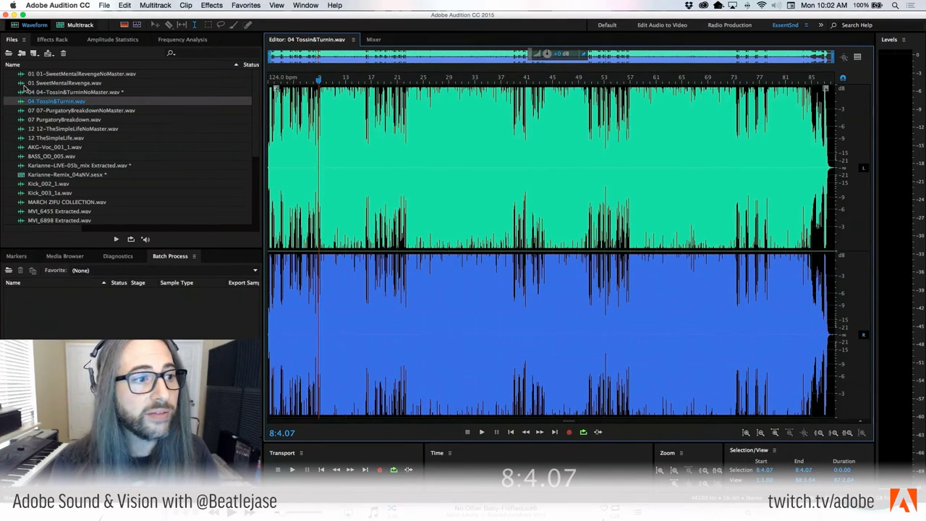
- Play 01 01-SweetMentalRevengeNoMaster.wav from the start and compare it with the mastered 01 SweetMentalRevenge.wav
click(23, 75)
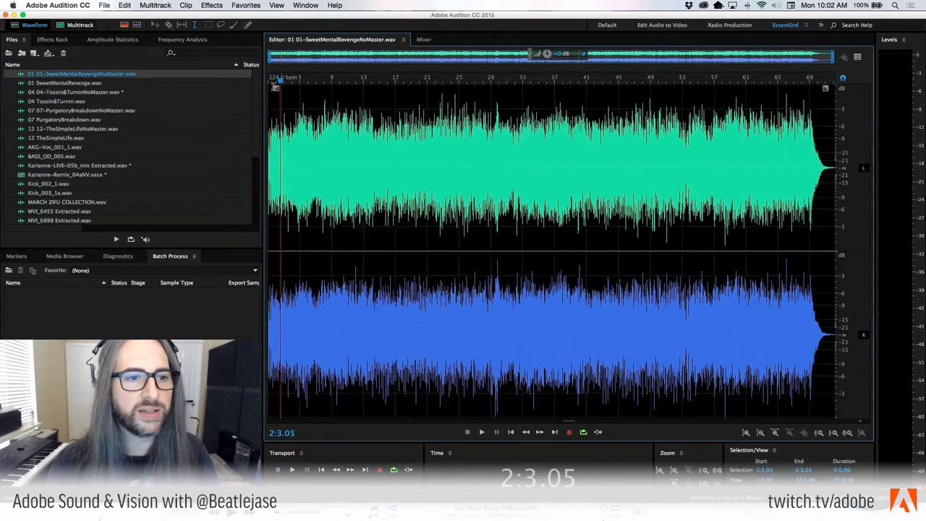
drag(282, 83, 199, 74)
key(space)
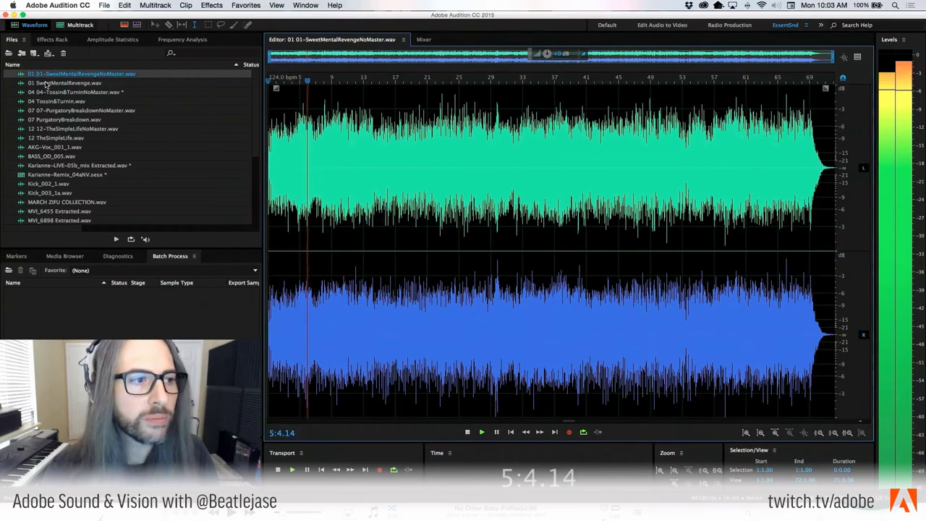
double_click(46, 84)
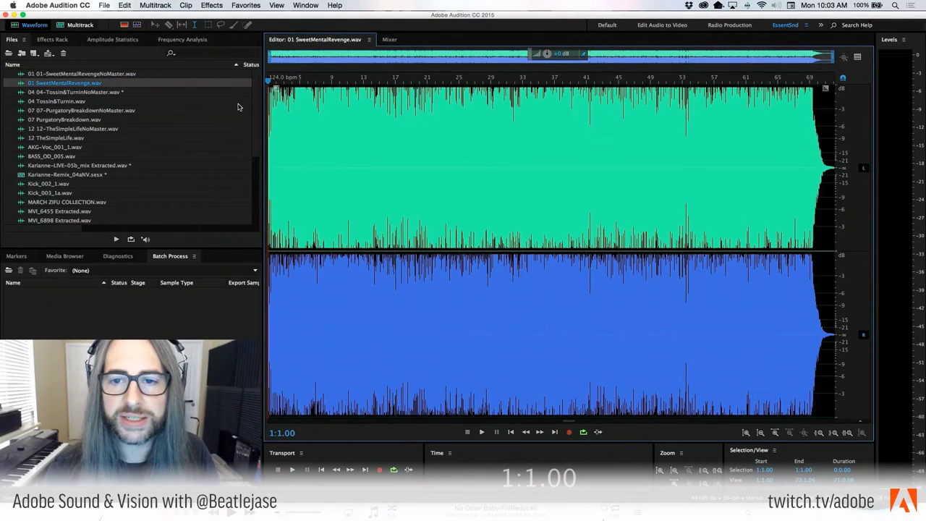
key(space)
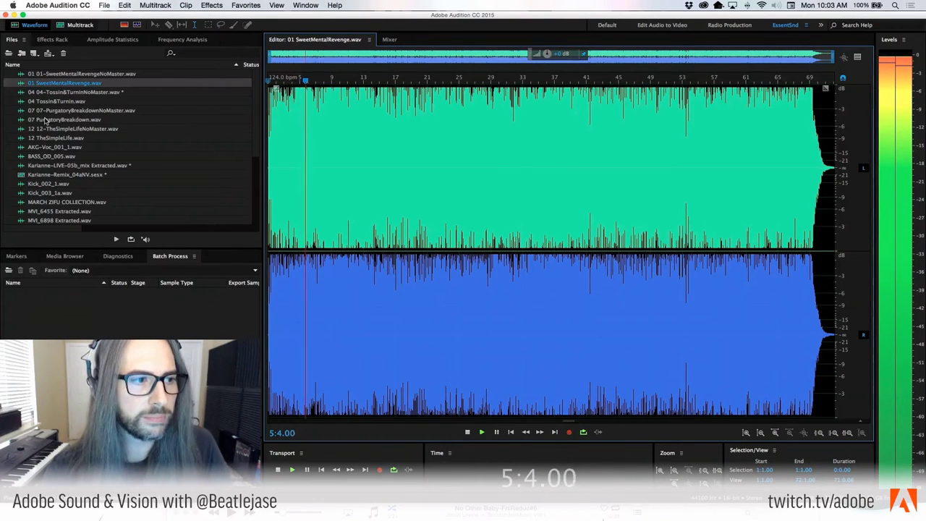
- Play 07 07-PurgatoryBreakdownNoMaster.wav, compare it with the mastered 07 PurgatoryBreakdown.wav, stop, and place the playhead in bar 3
double_click(45, 111)
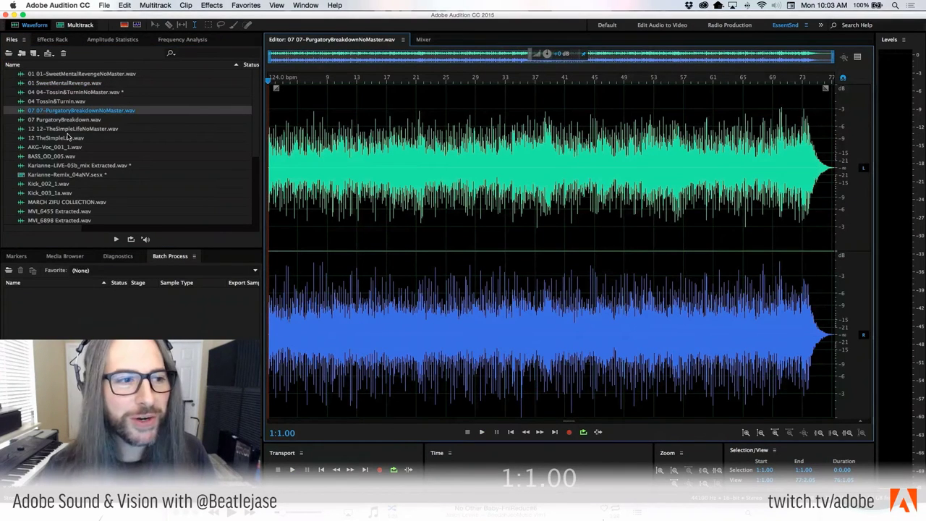
key(space)
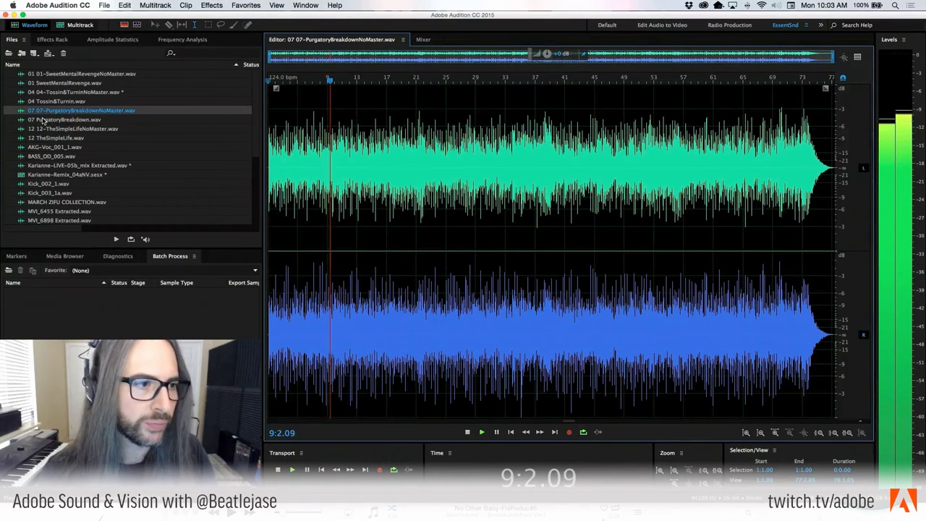
key(space)
key(Down)
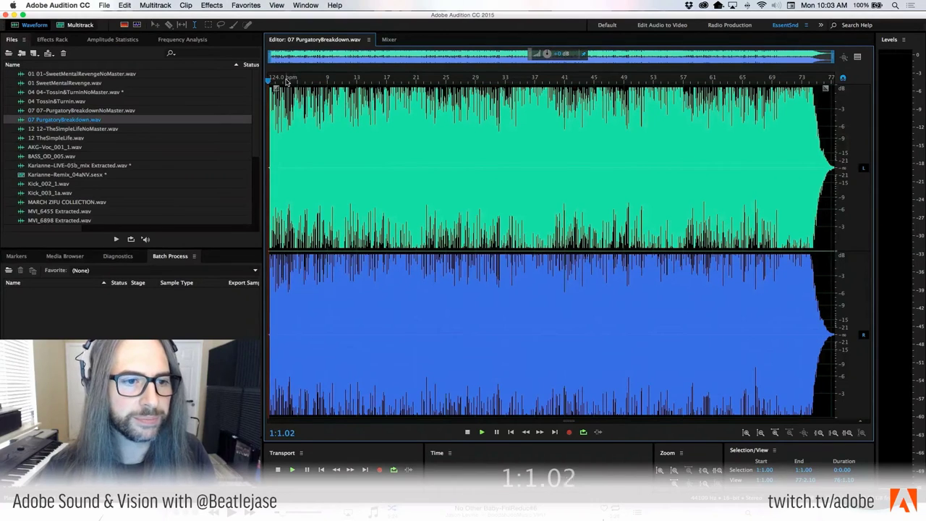
key(space)
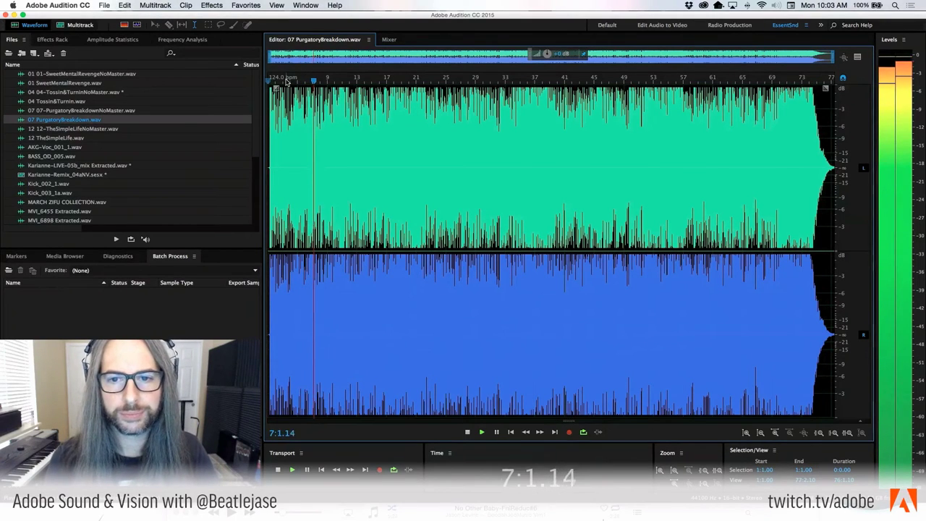
key(space)
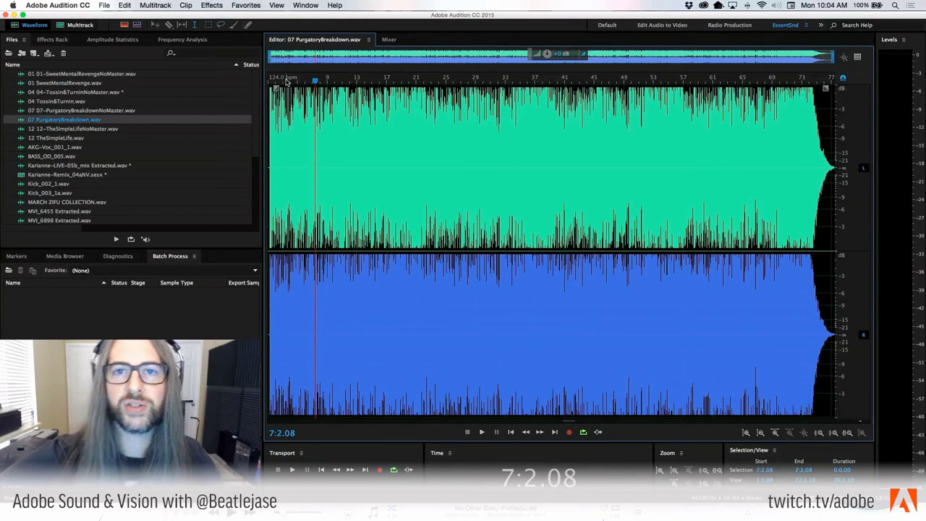
click(287, 81)
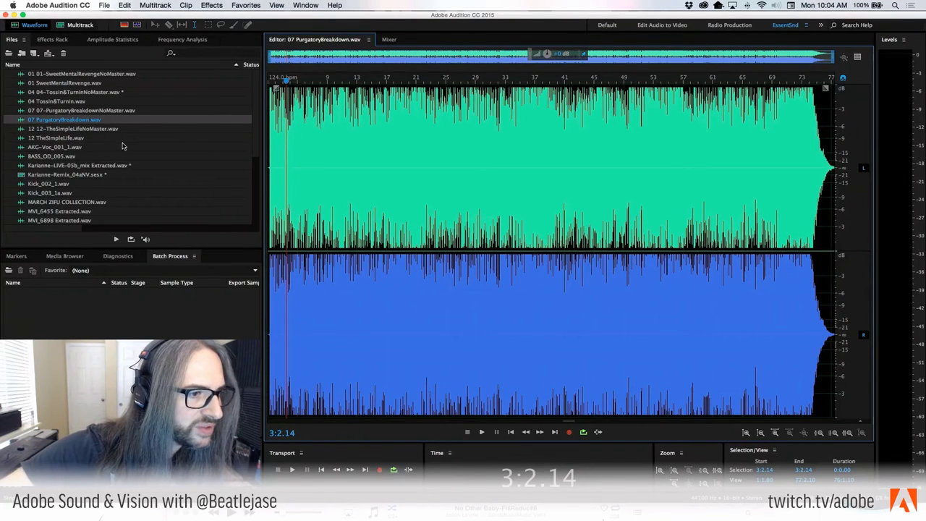
- Open MARCH ZIFU COLLECTION.wav in the waveform editor
scroll(122, 146, down, 5)
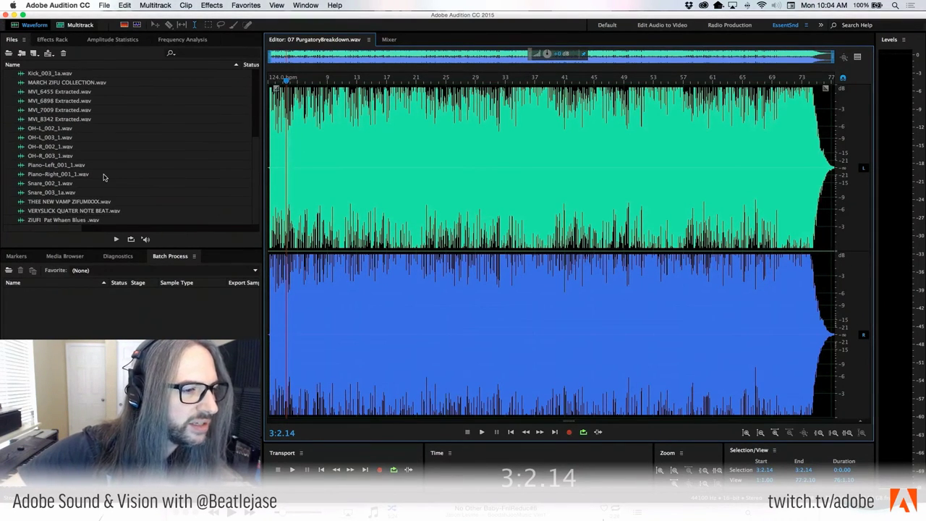
scroll(104, 177, up, 3)
double_click(67, 128)
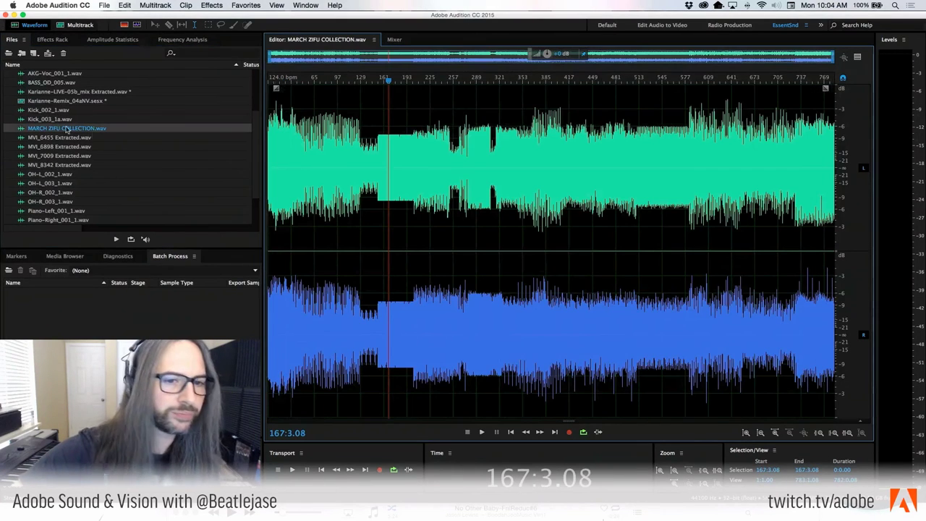
- Audition the transition around bars 127 and 128 and place the playhead at 128:1.01
drag(347, 85, 473, 89)
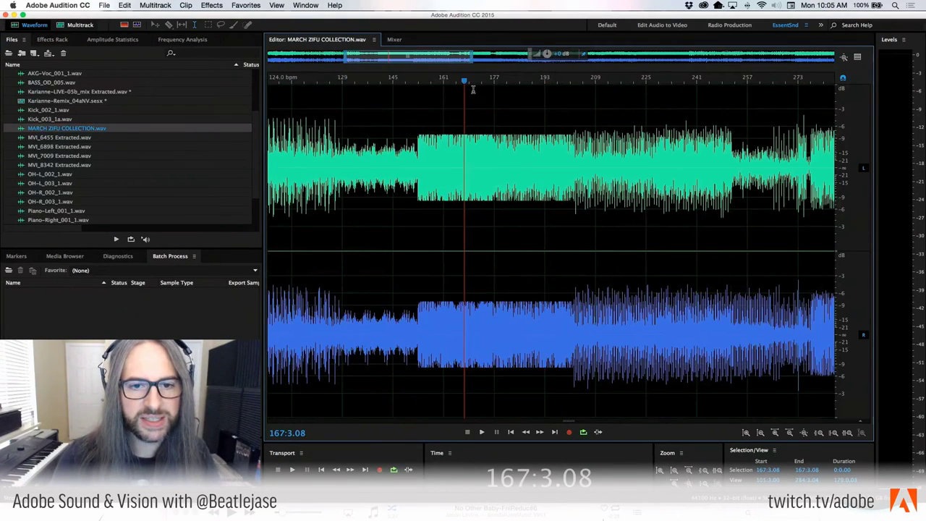
scroll(330, 116, up, 5)
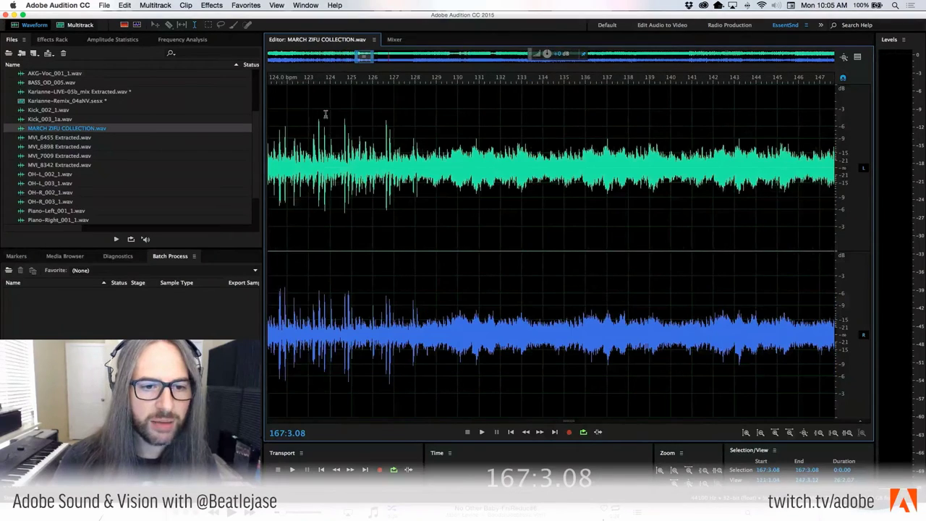
click(393, 111)
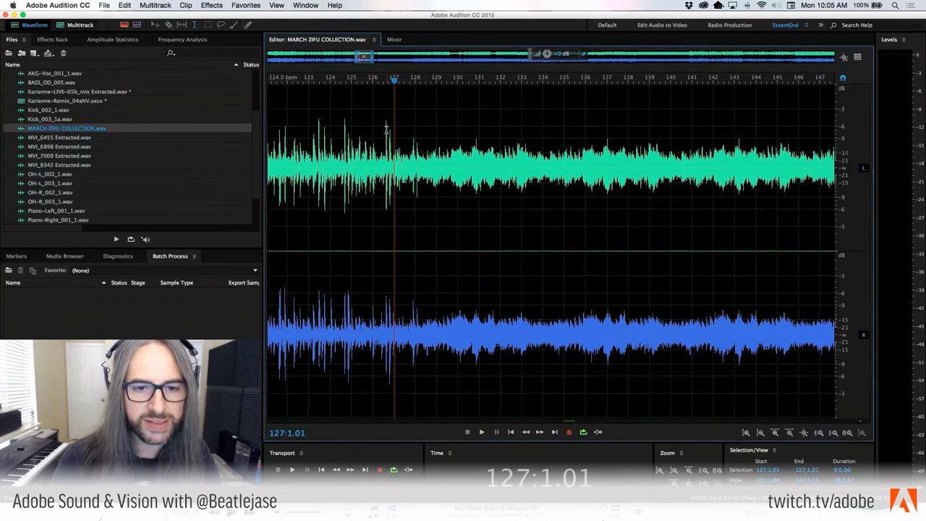
key(space)
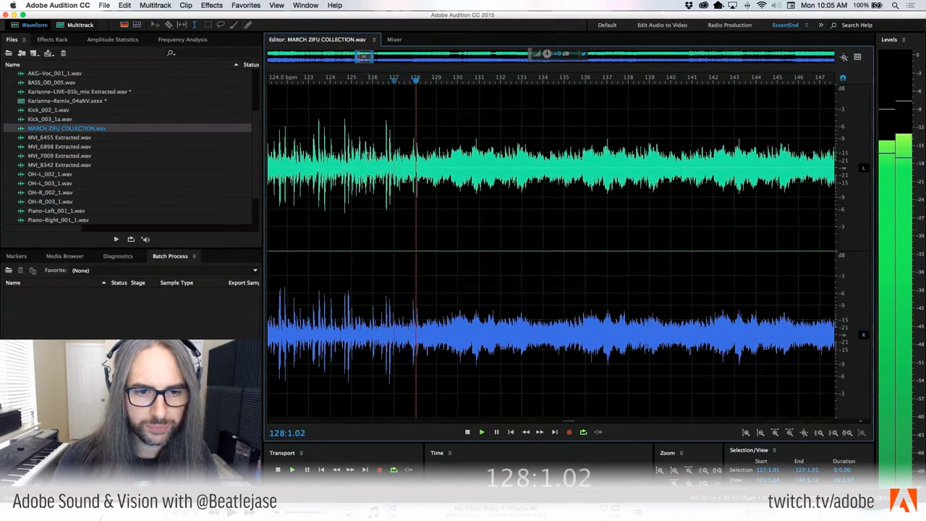
click(414, 154)
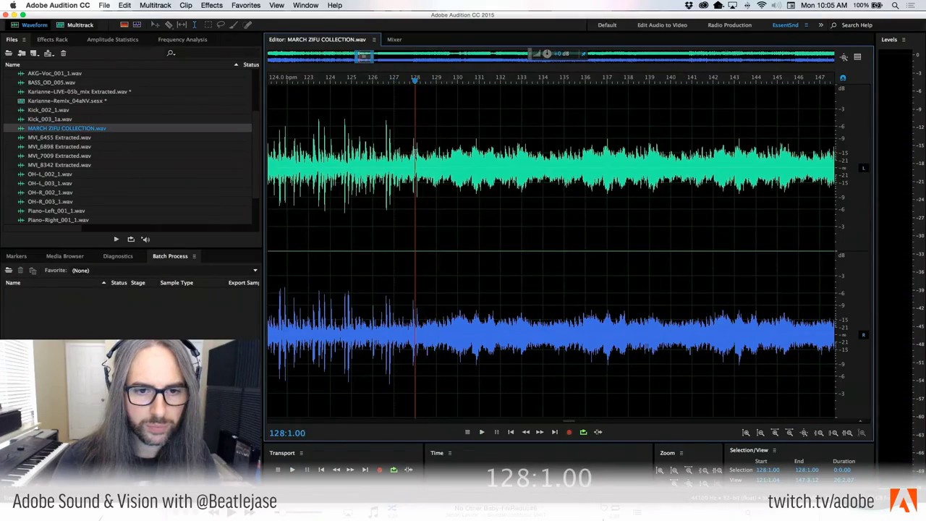
key(space)
click(416, 154)
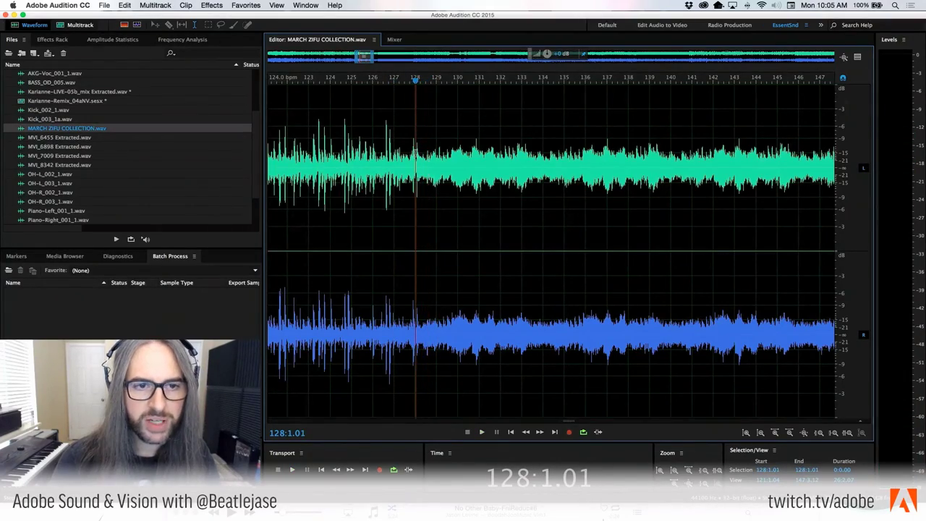
- Select the audio from 128:1.01 to 324:2.09 and copy it to a new file
drag(415, 155, 618, 223)
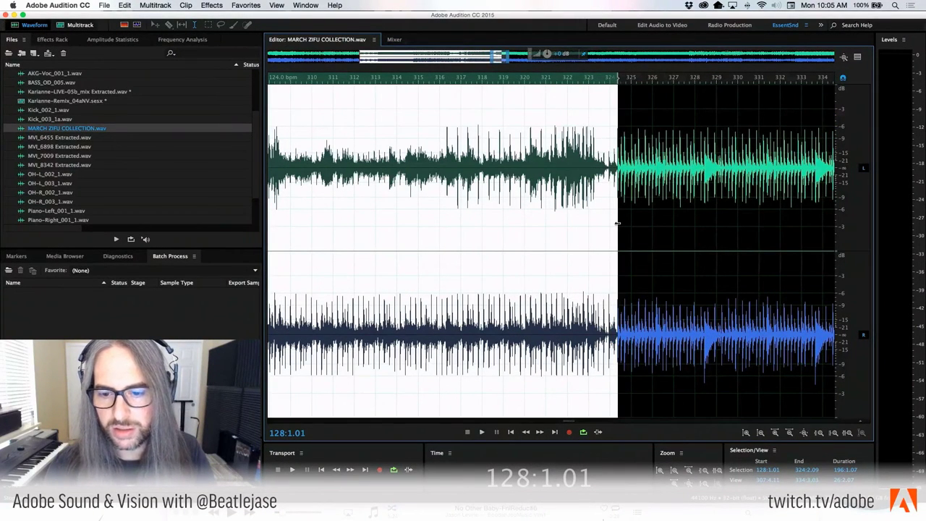
right_click(417, 212)
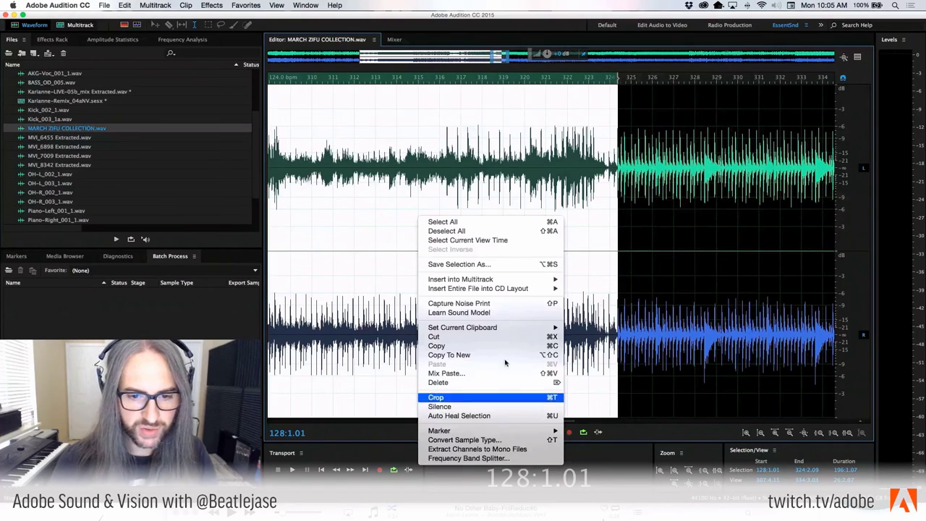
click(494, 357)
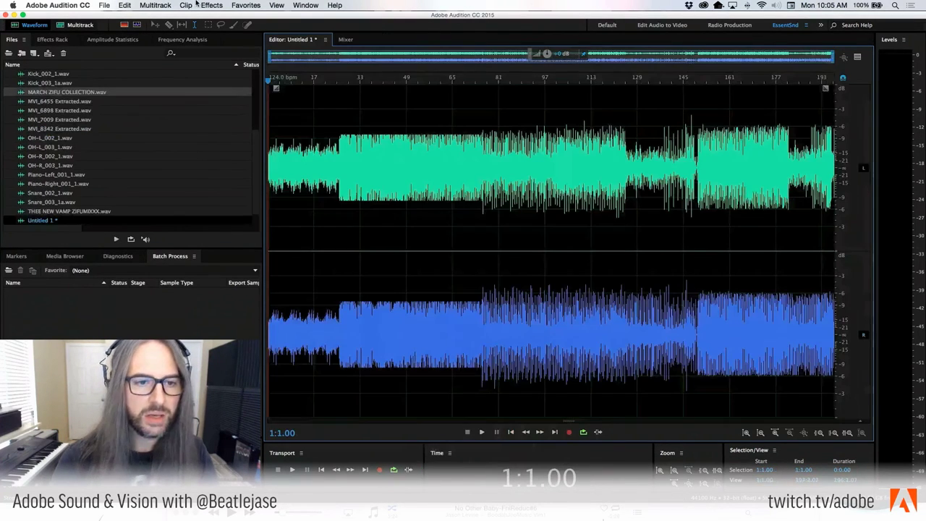
- Apply a very short fade-in at the start of the new file, ending at the first transient
scroll(276, 97, up, 8)
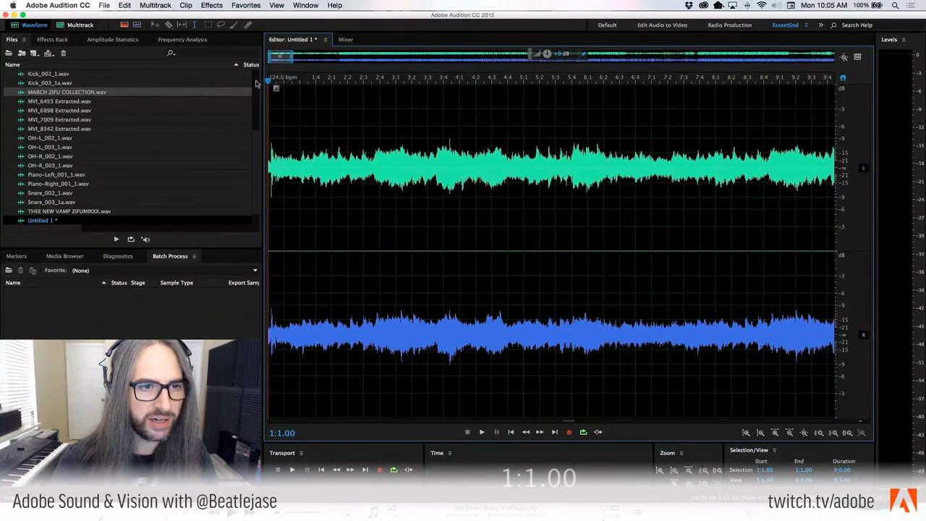
scroll(270, 81, up, 3)
drag(276, 88, 305, 129)
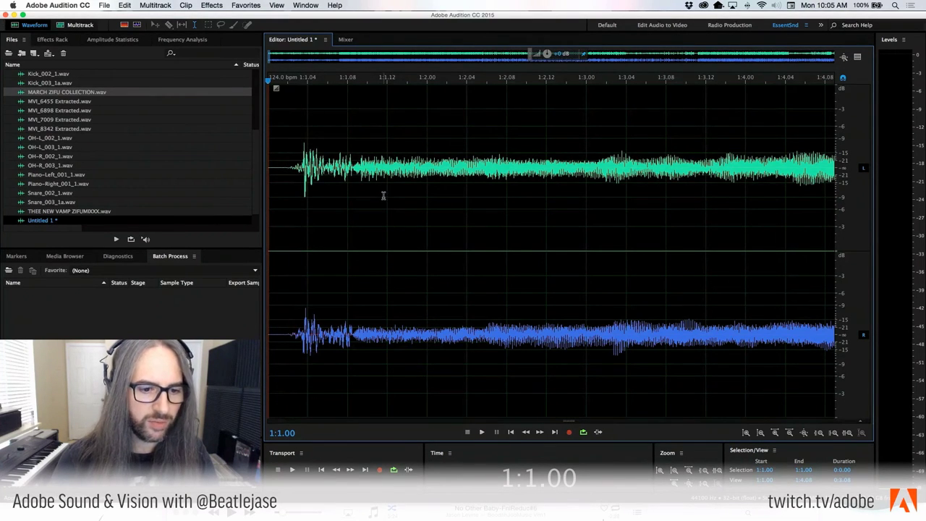
scroll(368, 172, down, 10)
- Play Untitled 1 from the start and scan the entire file for amplitude statistics
key(space)
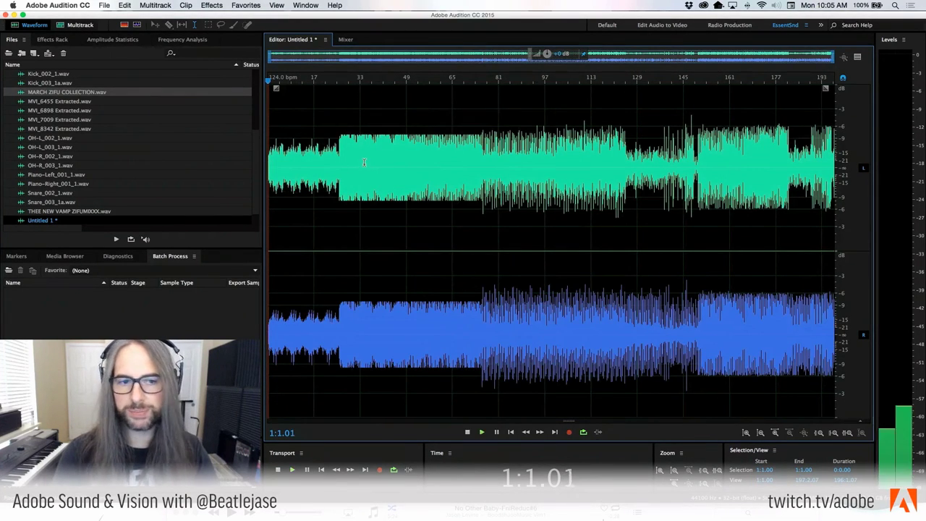
click(106, 40)
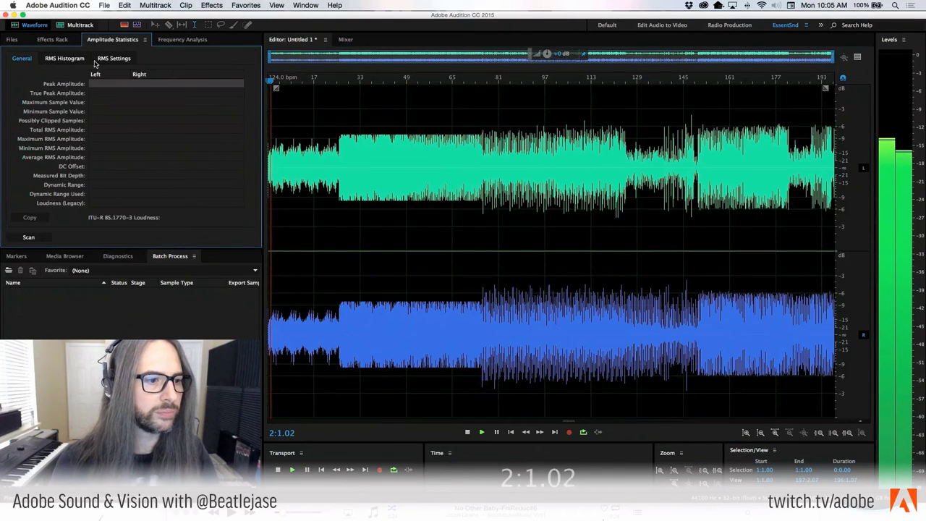
click(22, 239)
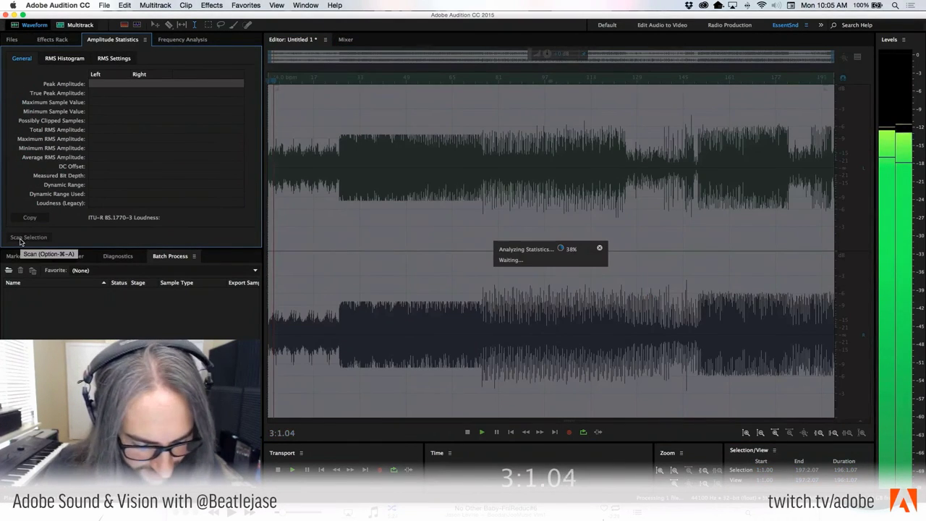
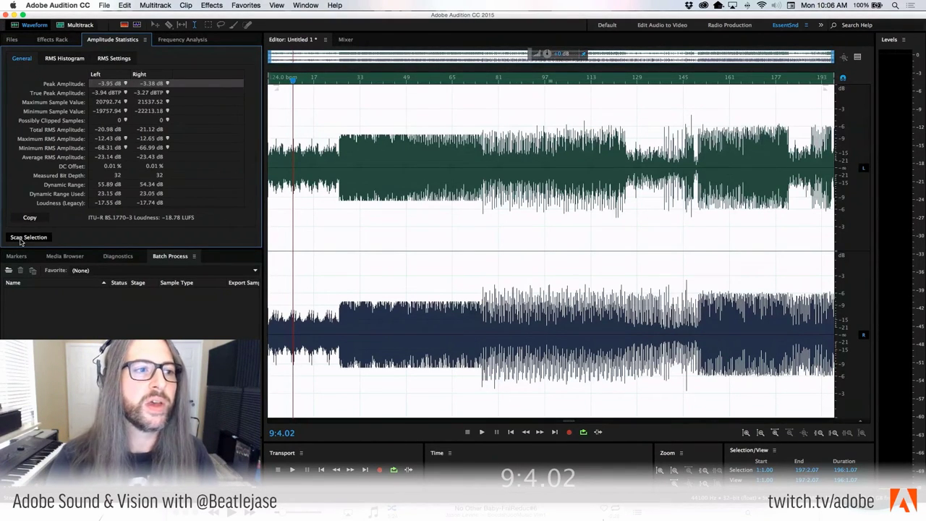
- Add a Parametric Equalizer to slot 1 of the effects rack during playback and load its Full Reset preset
click(52, 39)
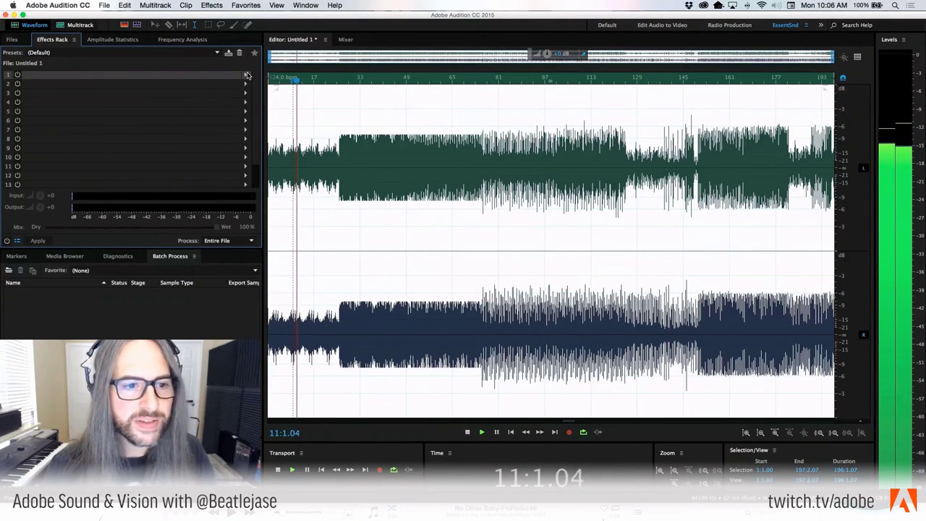
click(245, 74)
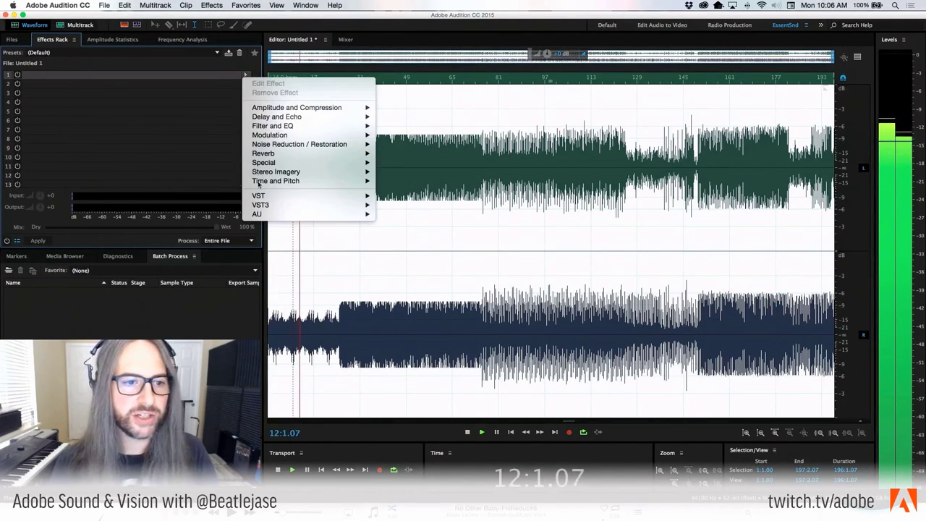
mouse_move(302, 112)
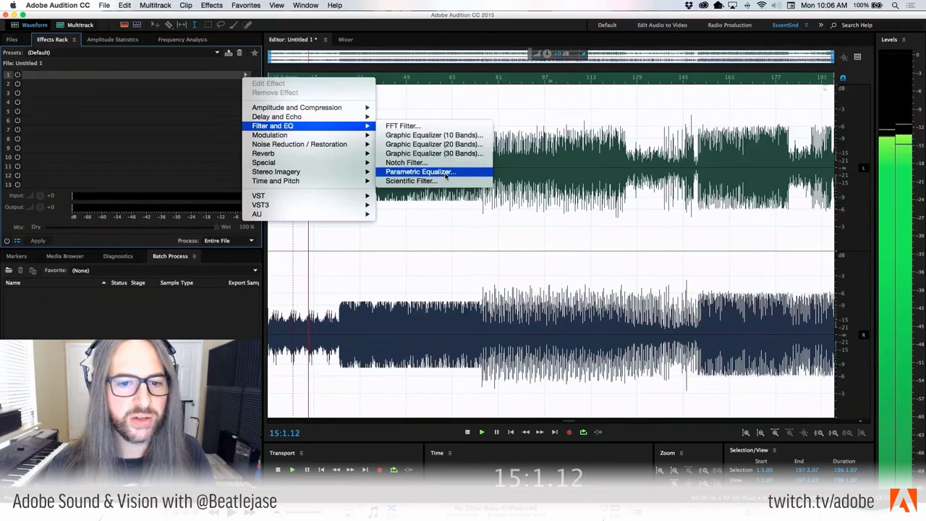
click(446, 175)
drag(413, 137, 514, 29)
click(496, 43)
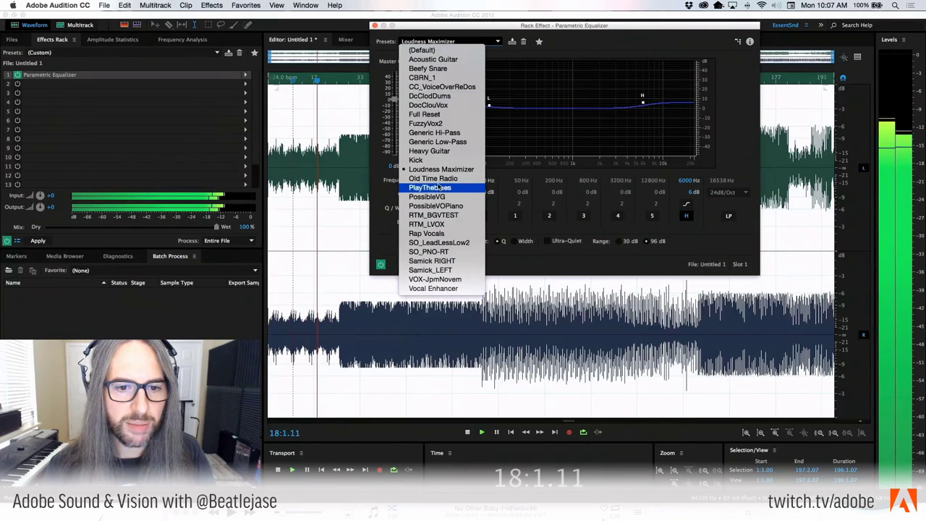
click(440, 116)
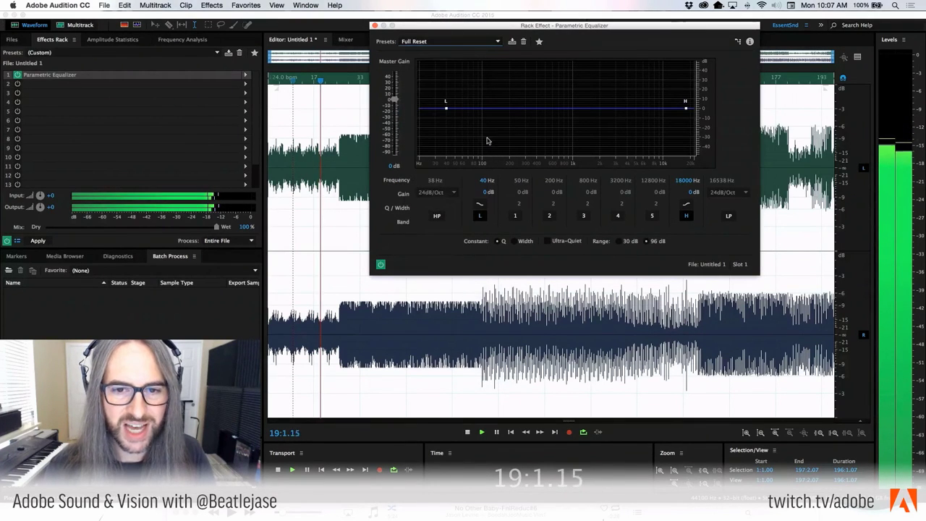
drag(497, 27, 549, 42)
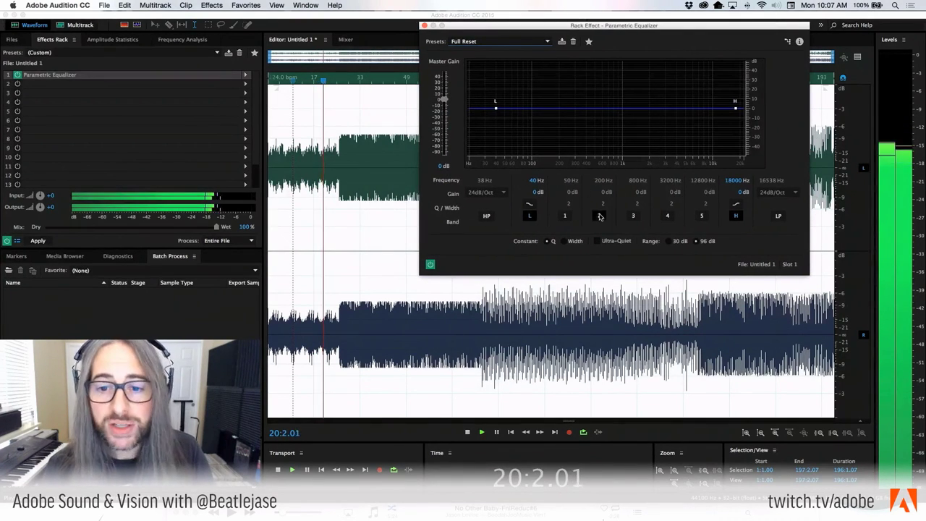
- Enable equalizer band 2 and set it to 317 Hz with a Q of 4 and -8 dB gain
click(599, 216)
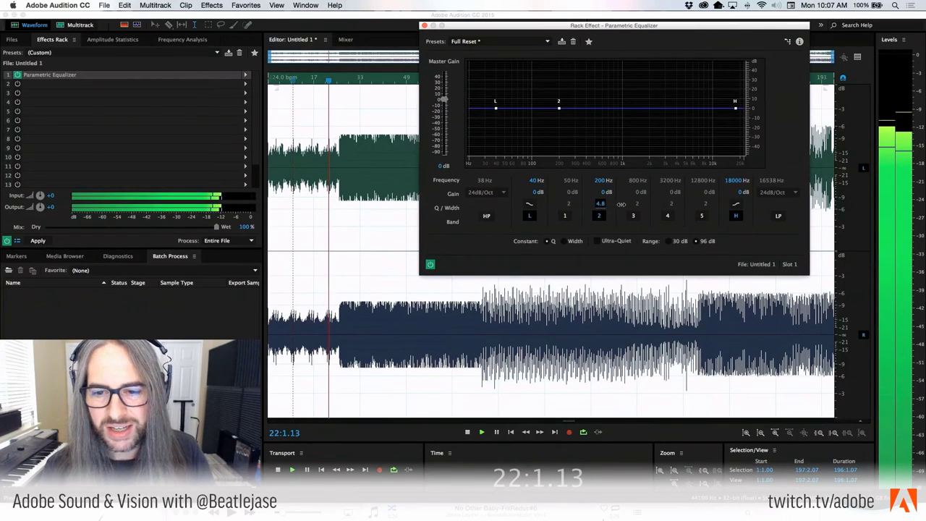
mouse_move(621, 204)
mouse_down()
mouse_move(634, 203)
mouse_move(610, 199)
mouse_up()
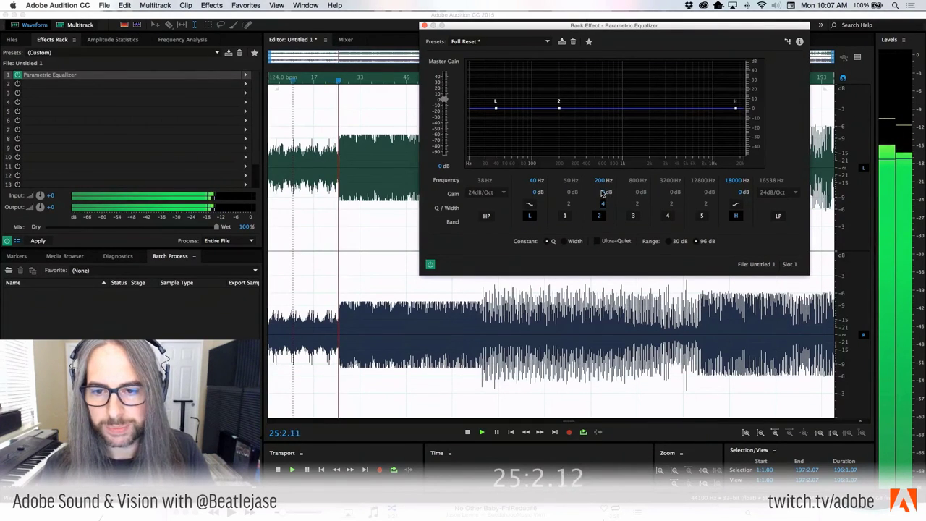
drag(603, 193, 500, 179)
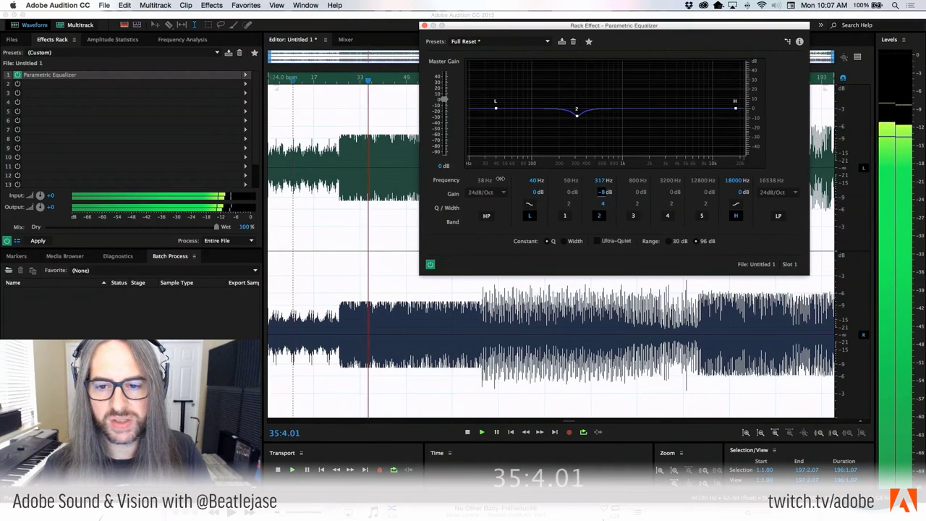
- Enable equalizer band 4 and set it to 4408 Hz with 2.9 dB gain
click(667, 215)
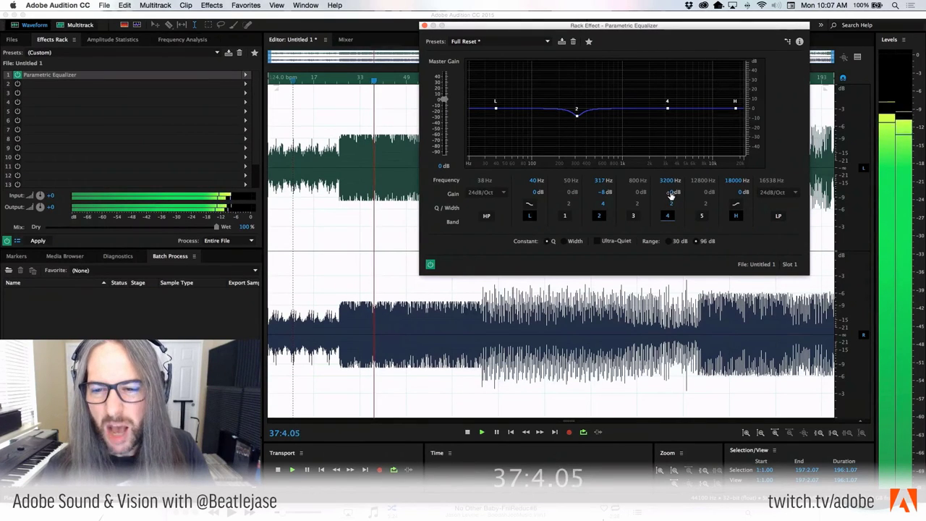
mouse_move(672, 195)
mouse_down()
mouse_move(702, 192)
mouse_move(671, 180)
mouse_move(679, 180)
mouse_up()
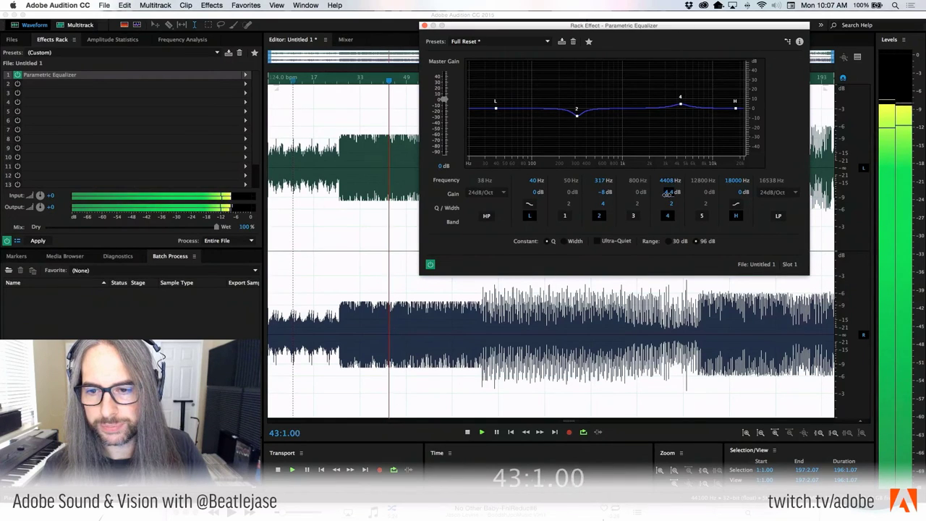
drag(666, 194, 664, 194)
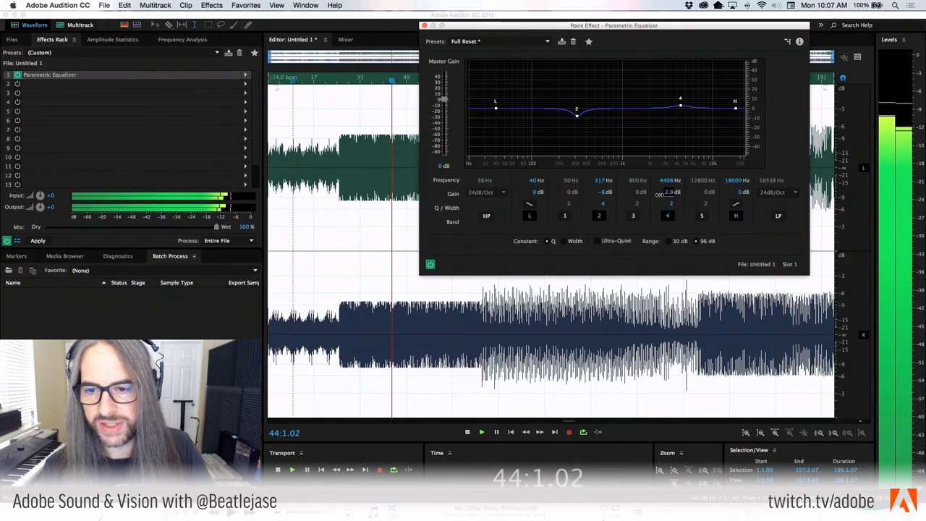
- Set the equalizer's high shelf to 12808 Hz with 4.1 dB gain and toggle the effect's bypass to compare
drag(737, 180, 760, 193)
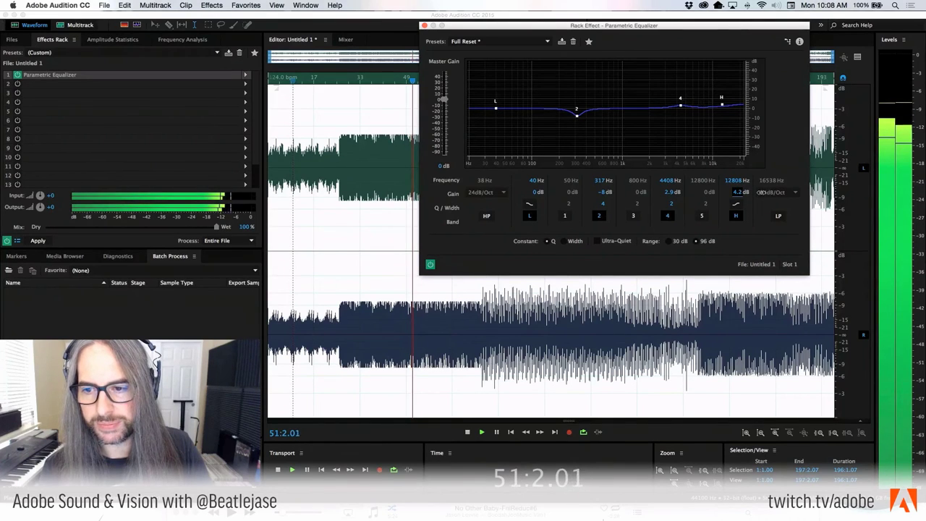
click(430, 266)
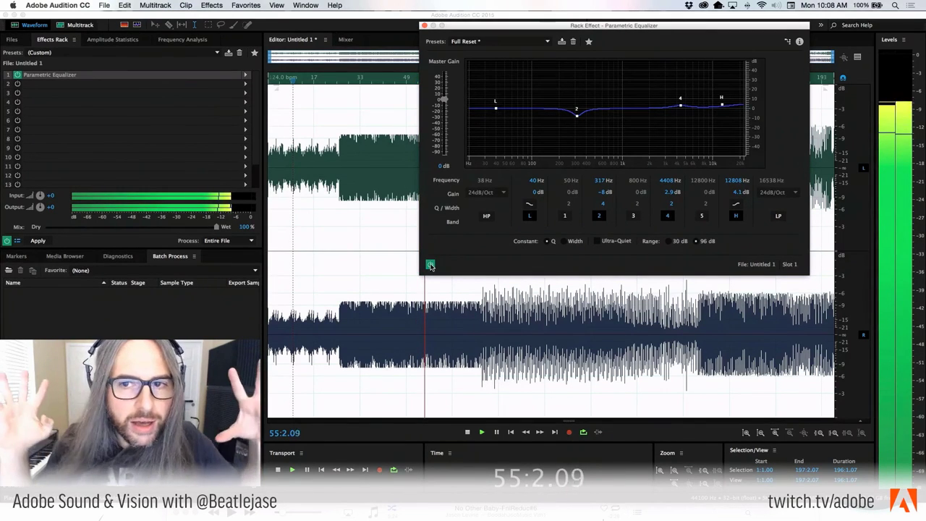
- Add the Waves L3 MultiMaximizer Stereo VST3 dynamics effect to slot 2 of the effects rack
click(246, 86)
mouse_move(289, 216)
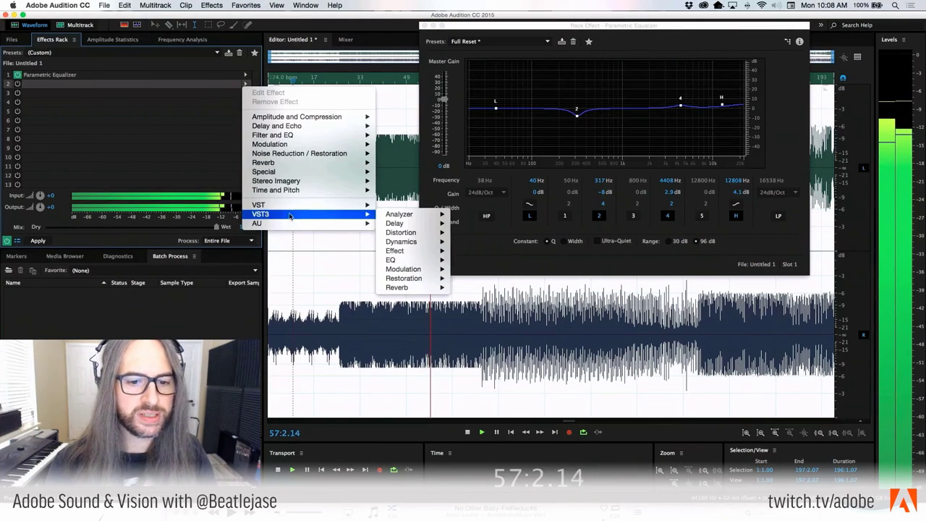
mouse_move(438, 253)
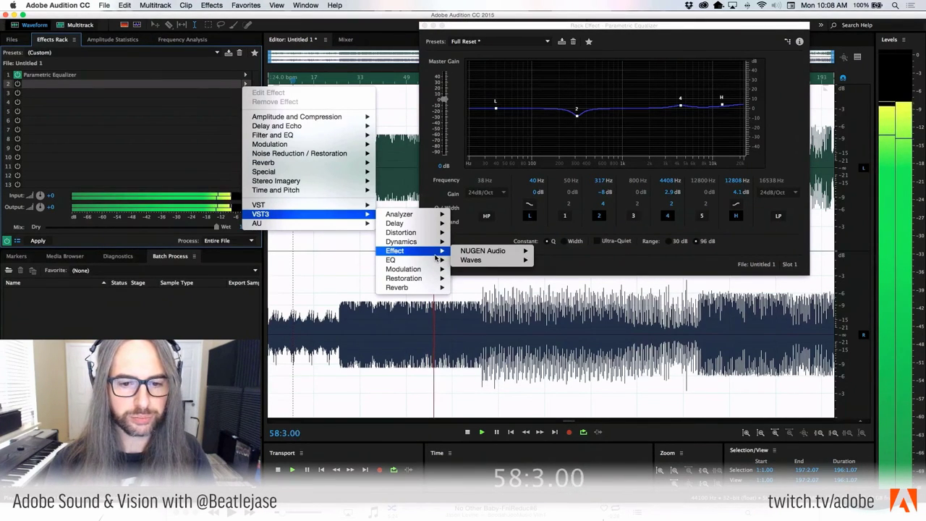
mouse_move(405, 269)
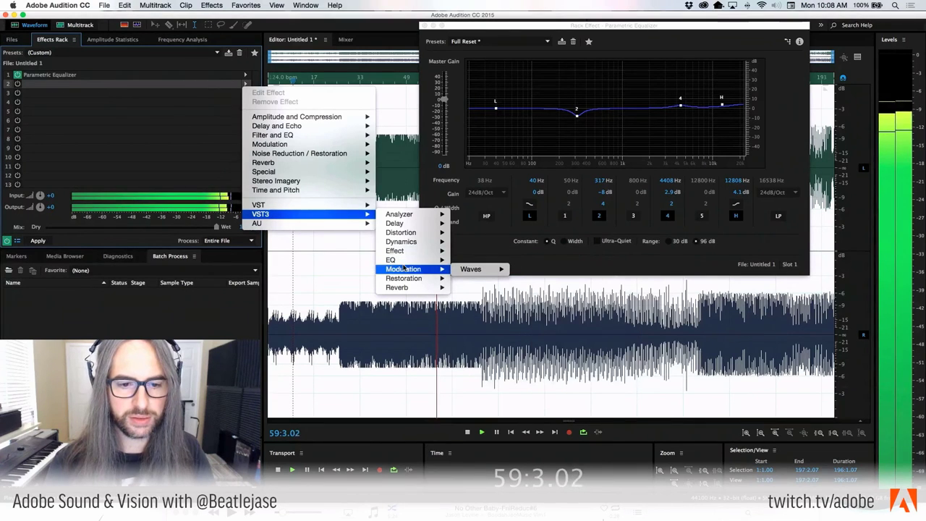
mouse_move(411, 244)
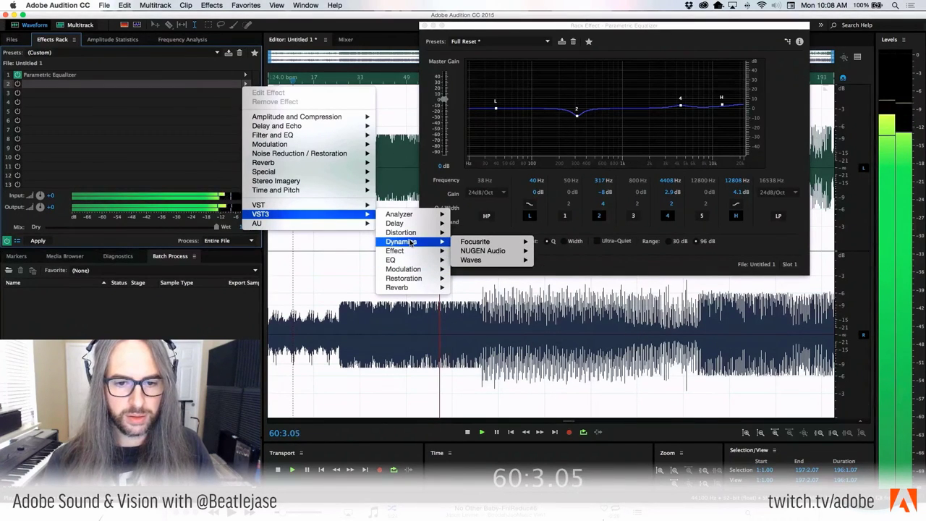
mouse_move(476, 259)
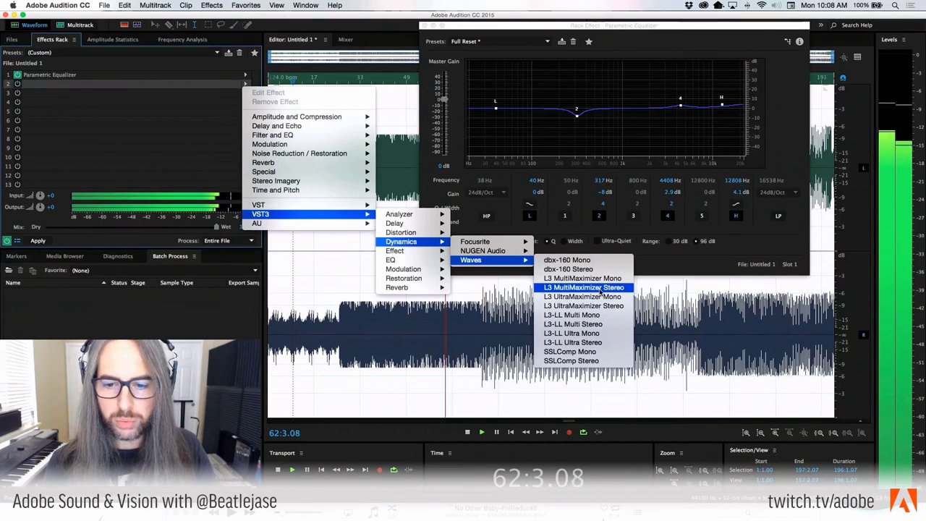
click(600, 289)
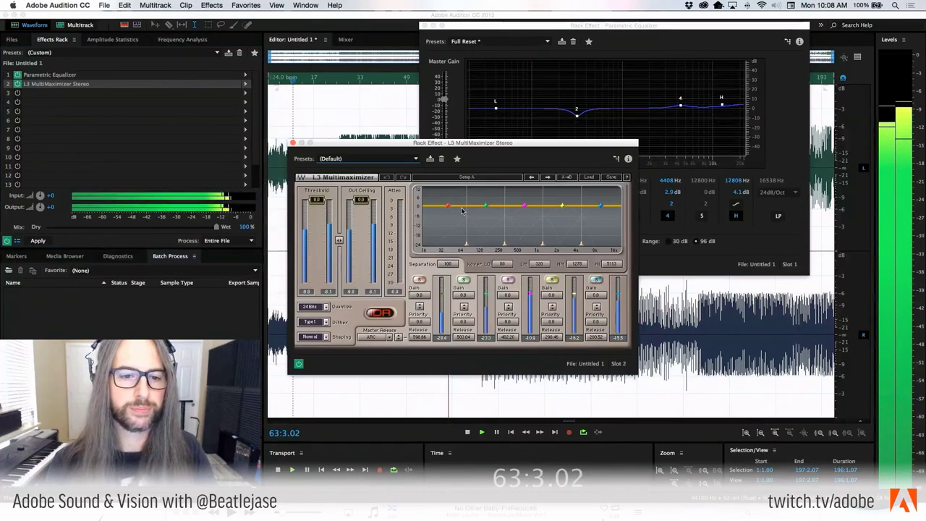
- Move the L3 MultiMaximizer window clear and load its 24bit Hot and Pumpy factory preset
drag(404, 150, 400, 99)
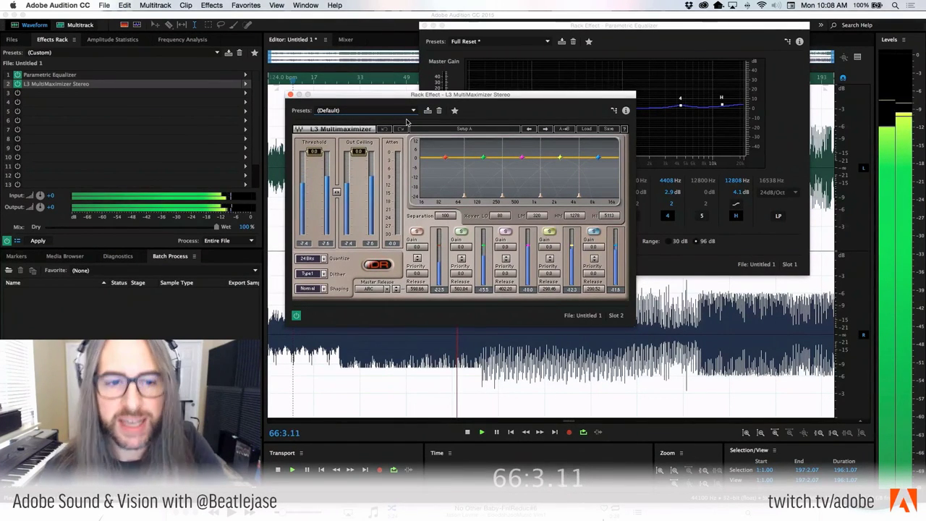
drag(406, 121, 451, 112)
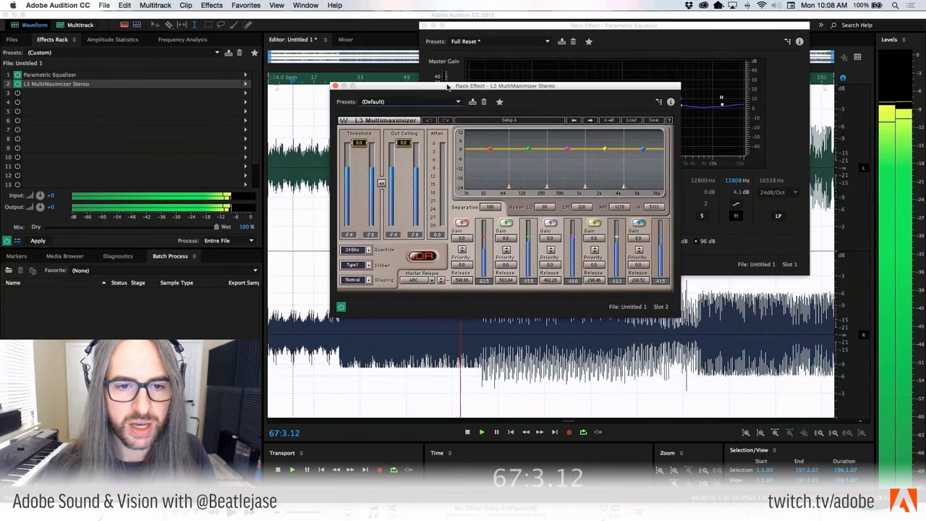
click(629, 120)
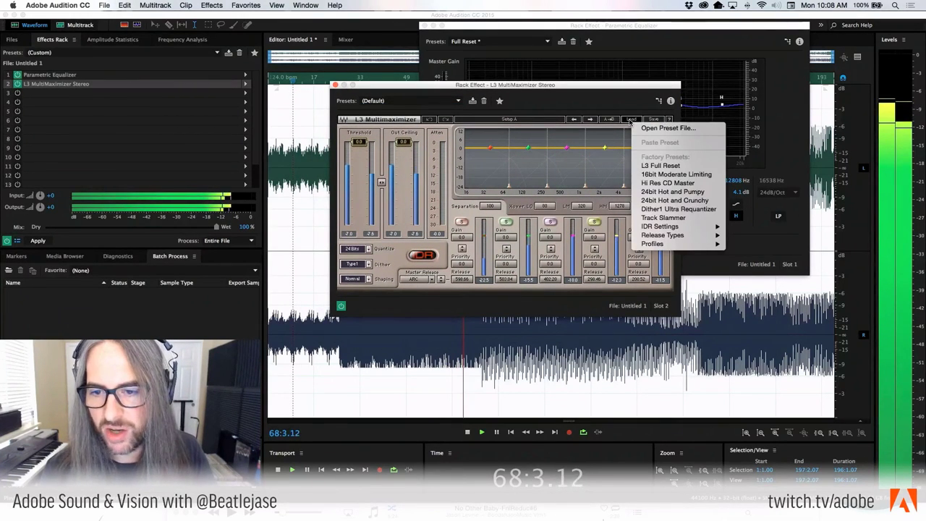
click(680, 192)
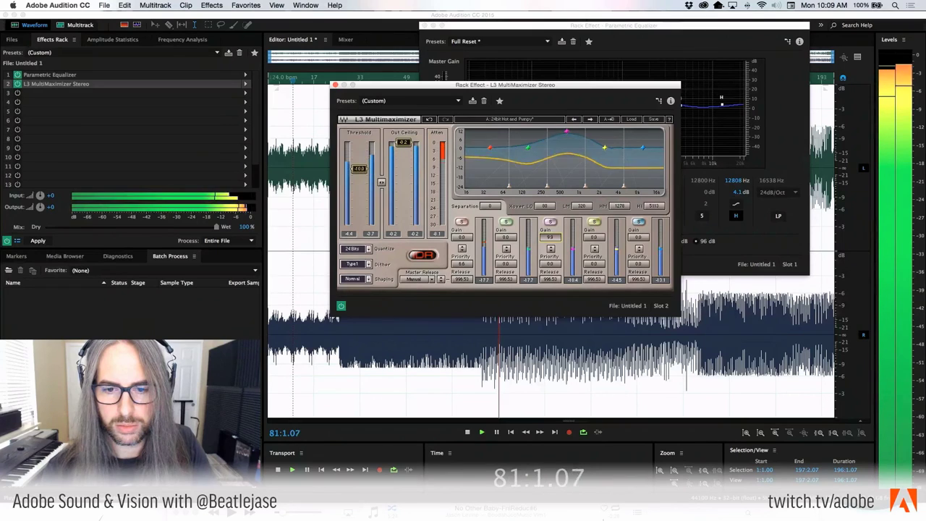
- Set the multimaximizer's gains to about 4.6, -6.2 and 2.8 on the three lowest bands and about 1.9 on the highest
drag(566, 134, 528, 155)
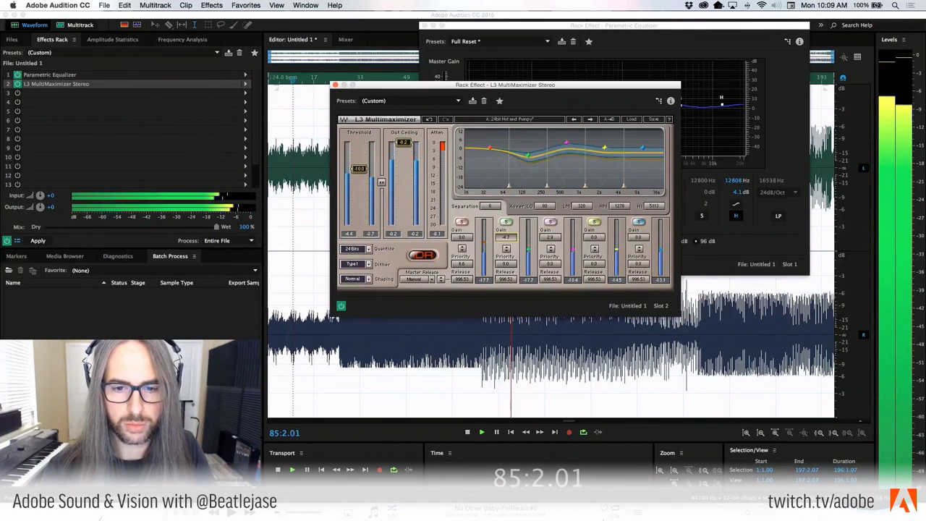
drag(462, 237, 461, 217)
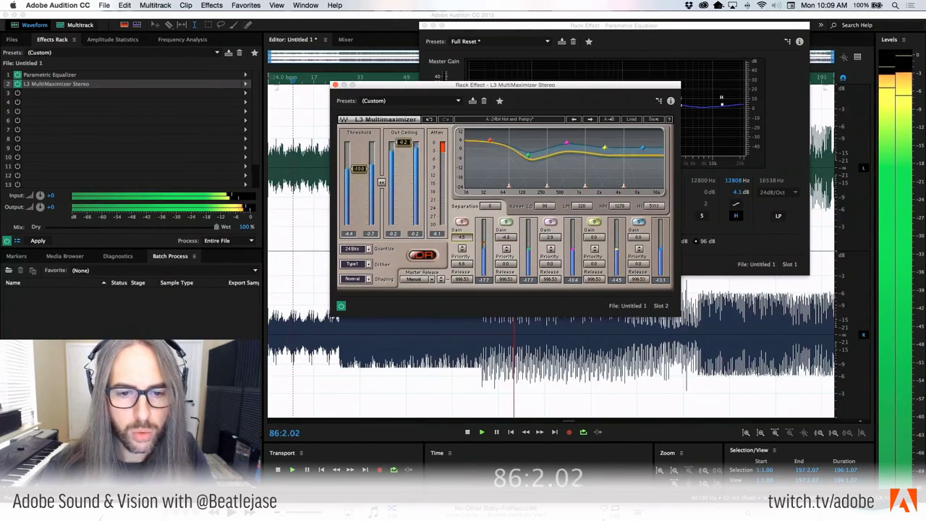
drag(515, 241, 515, 244)
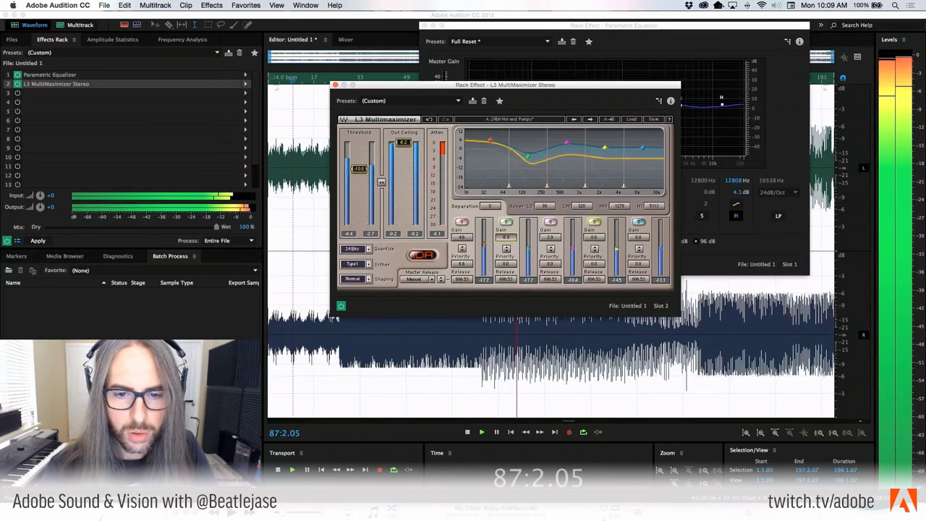
drag(639, 246, 638, 233)
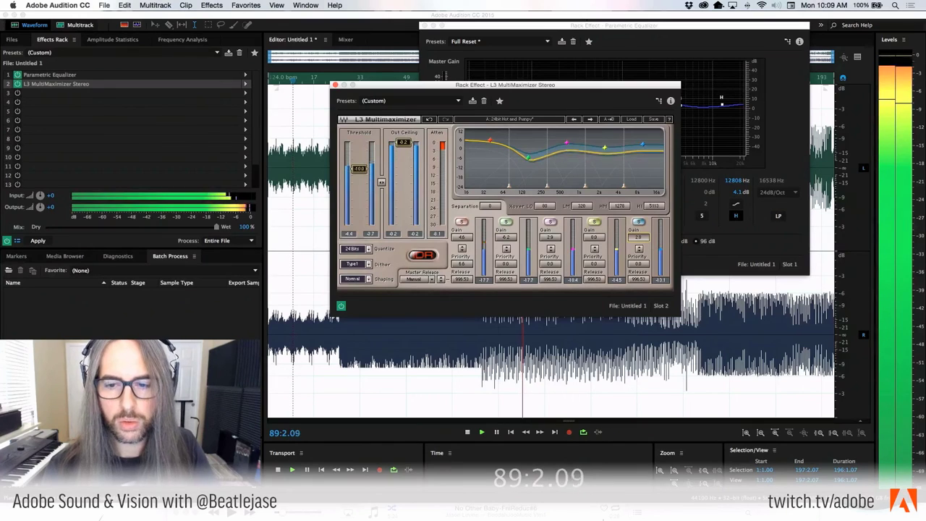
- Set the highest band's priority to about -2.1 and the multimaximizer's threshold to about -11.1
drag(638, 264, 638, 272)
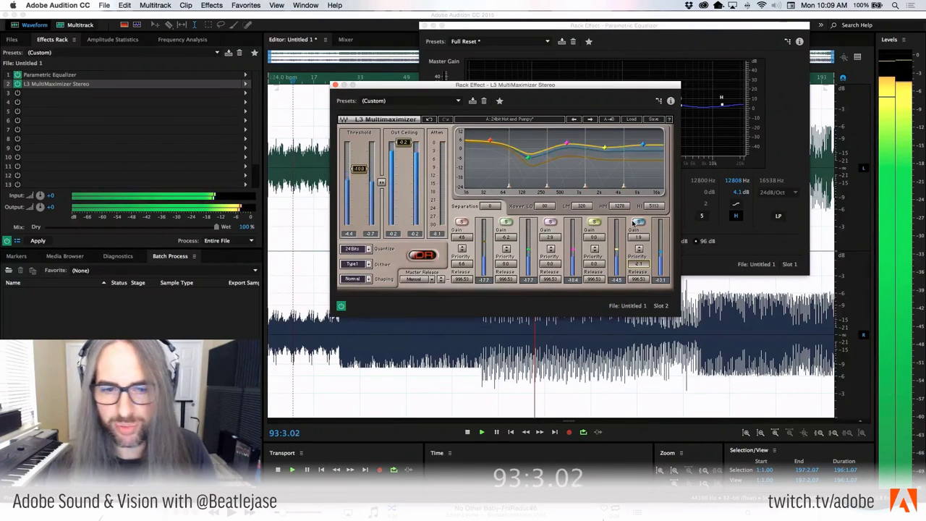
drag(359, 168, 359, 172)
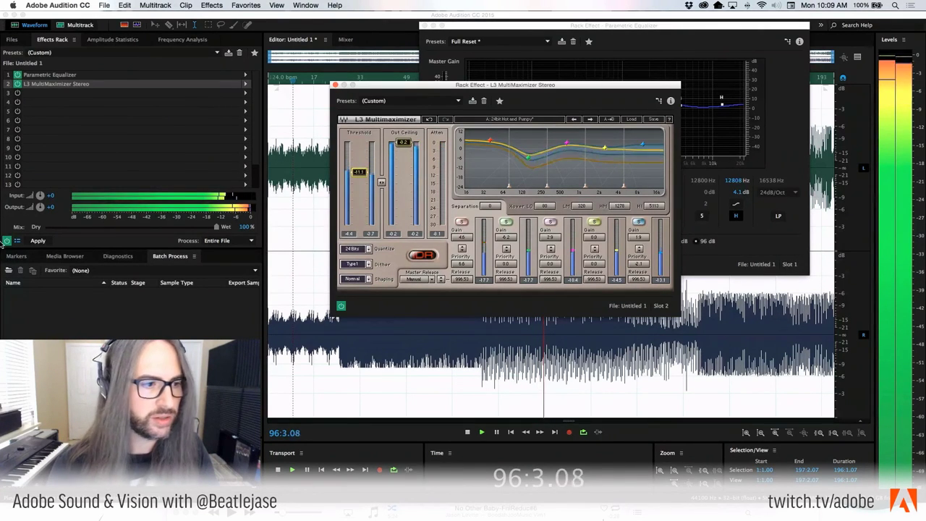
- Compare the sound with the whole rack and the multimaximizer bypassed, then stop playback and close both effect windows
click(7, 241)
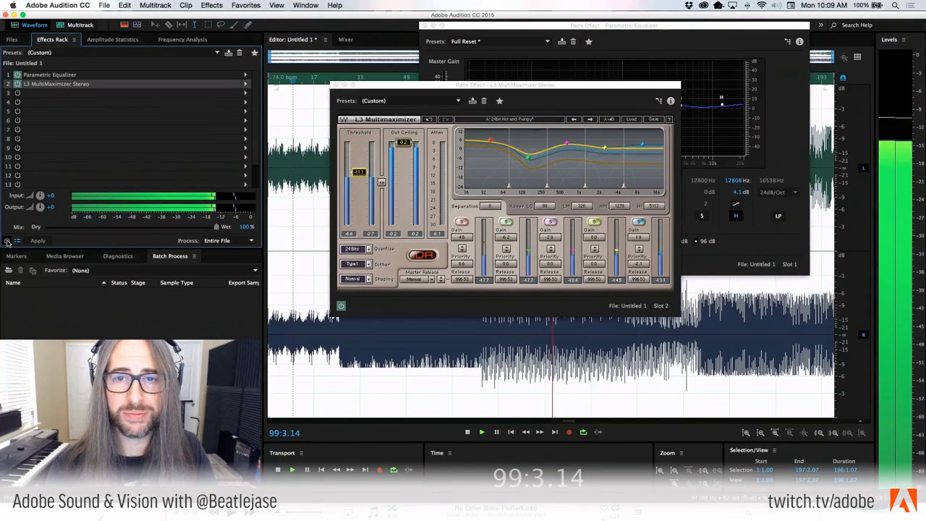
click(7, 242)
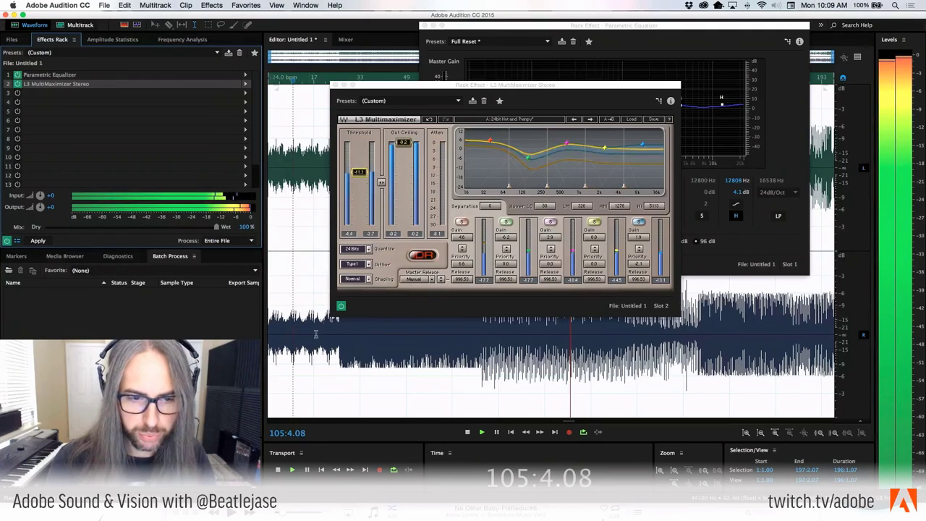
click(342, 307)
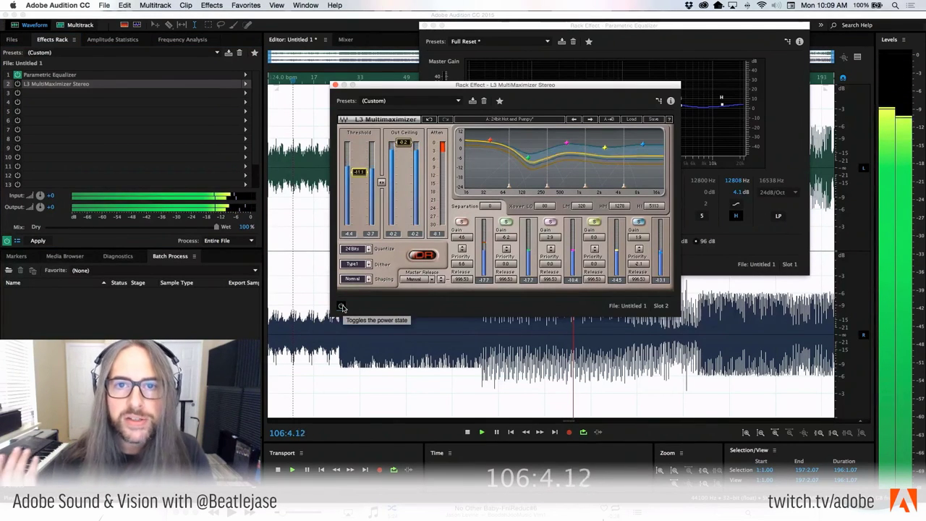
click(343, 307)
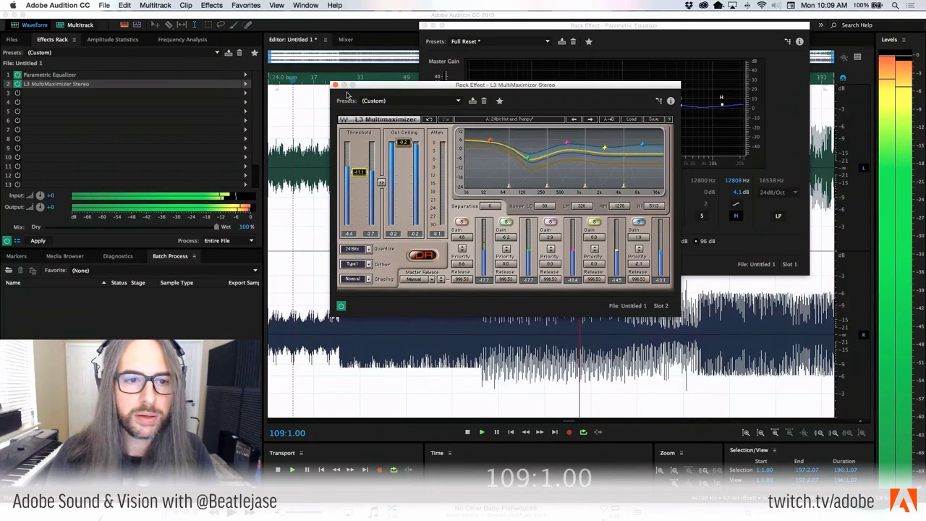
key(space)
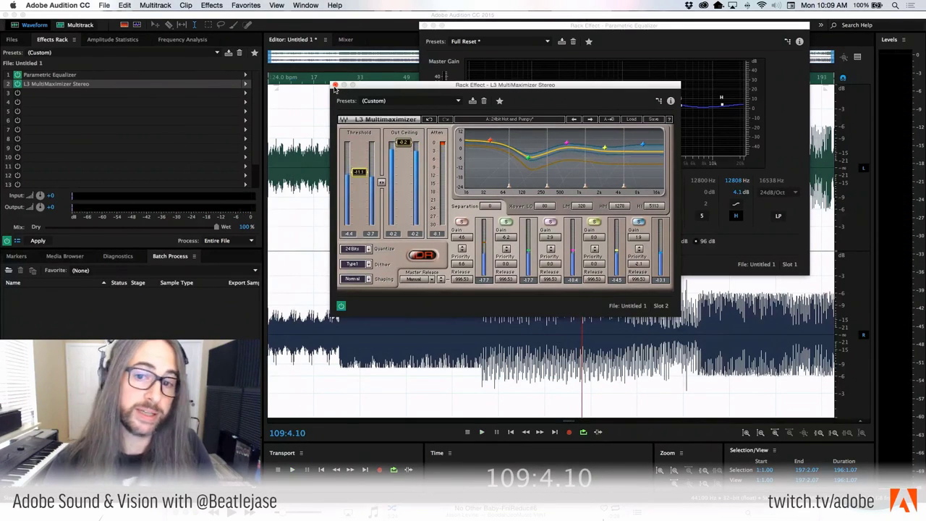
click(335, 85)
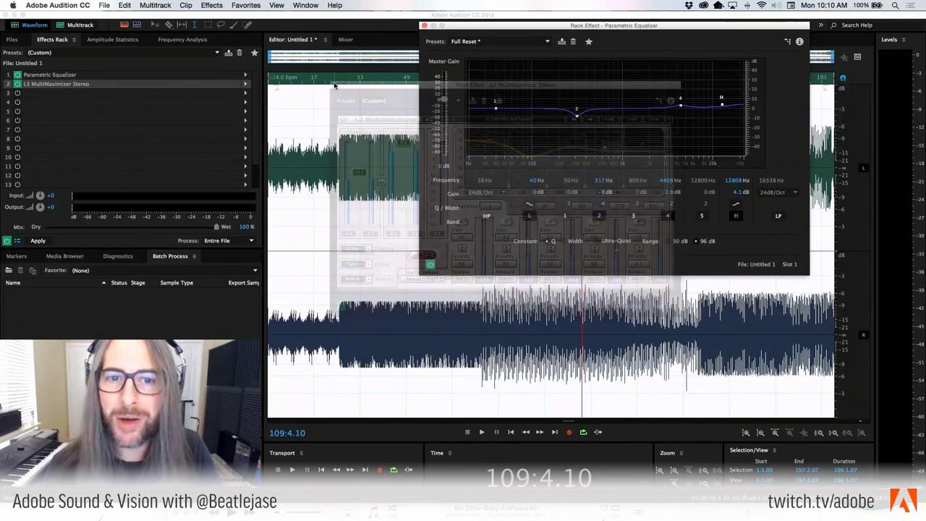
click(425, 27)
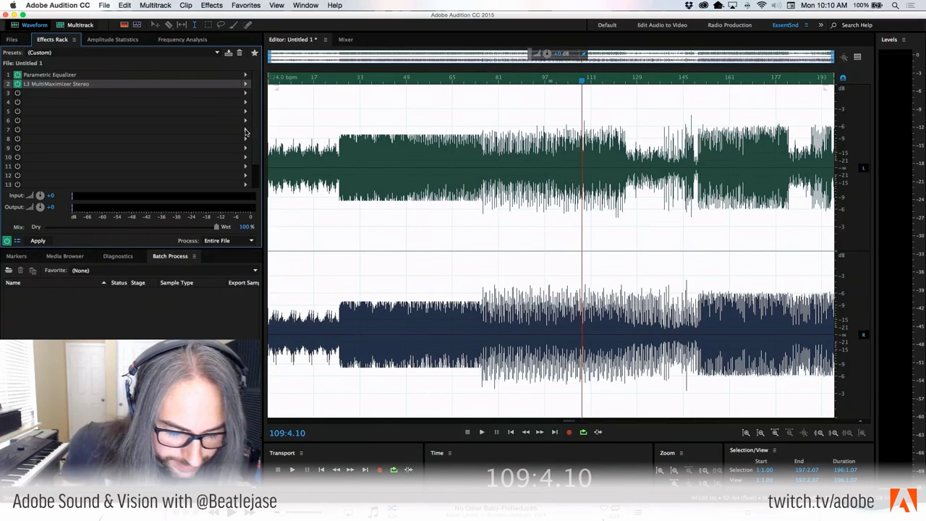
- Apply the effects rack to the entire file and scan the processed song's amplitude statistics
click(38, 241)
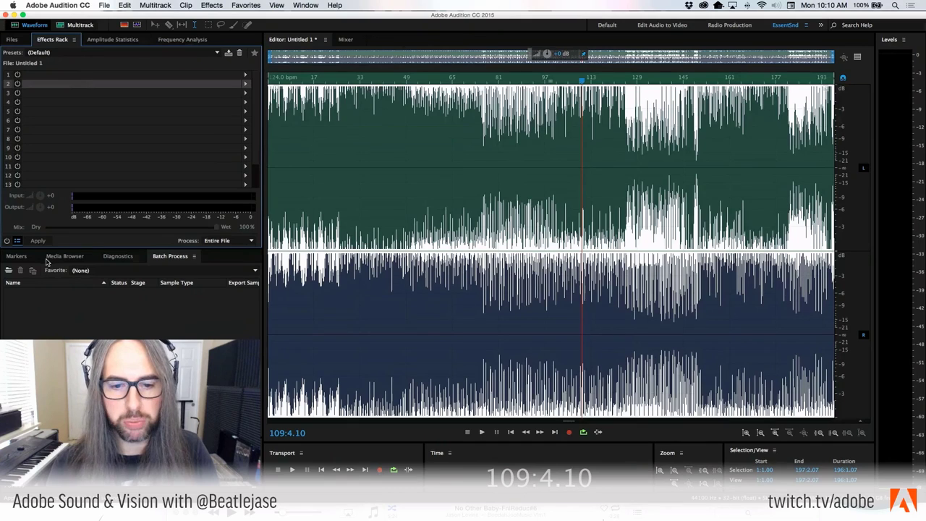
click(323, 298)
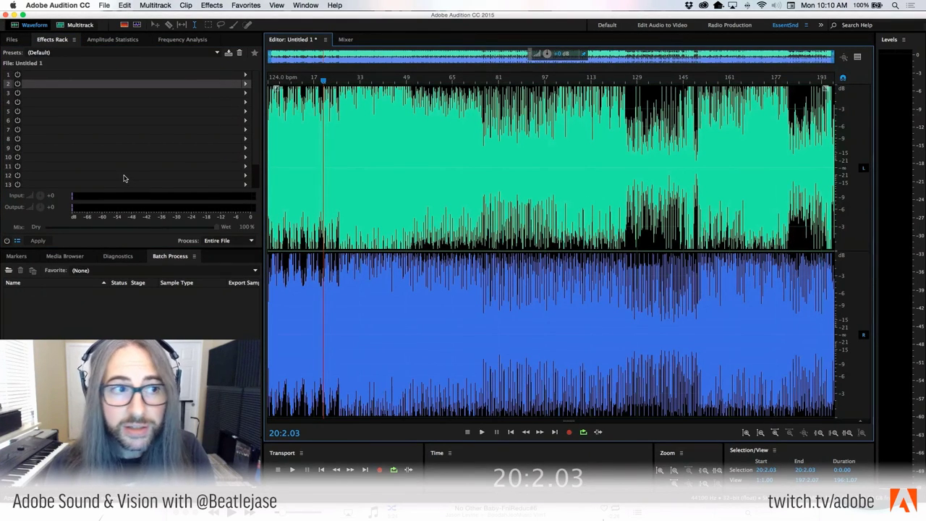
click(105, 40)
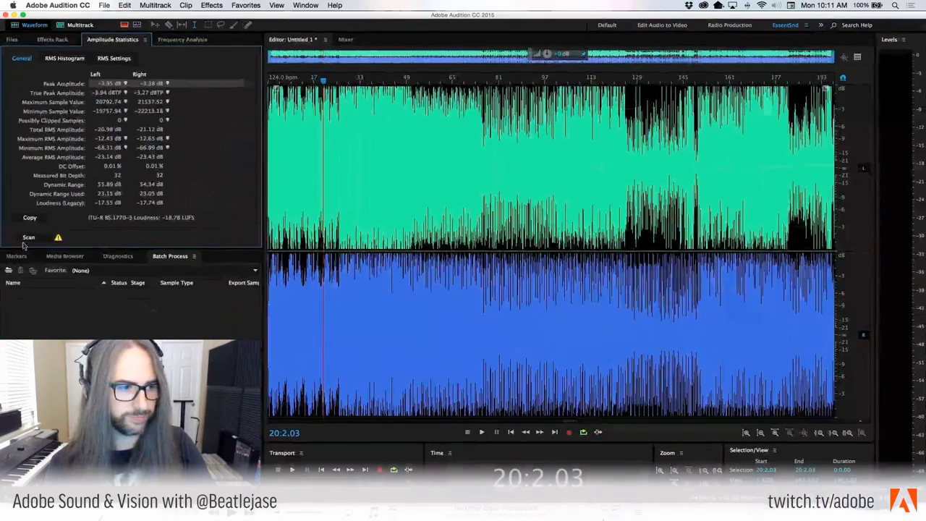
click(28, 238)
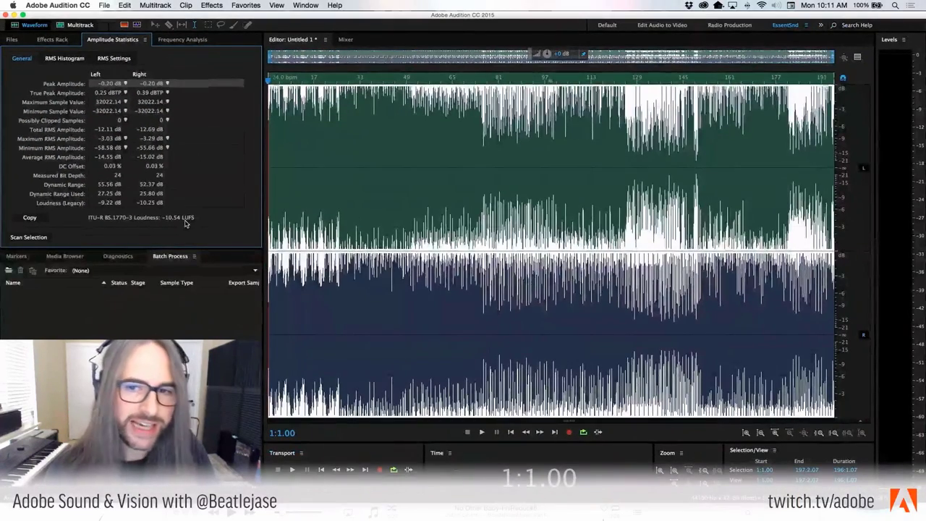
- Play the quieter passage from about bar 125 to bar 147 and undo the application of the effects rack
click(631, 107)
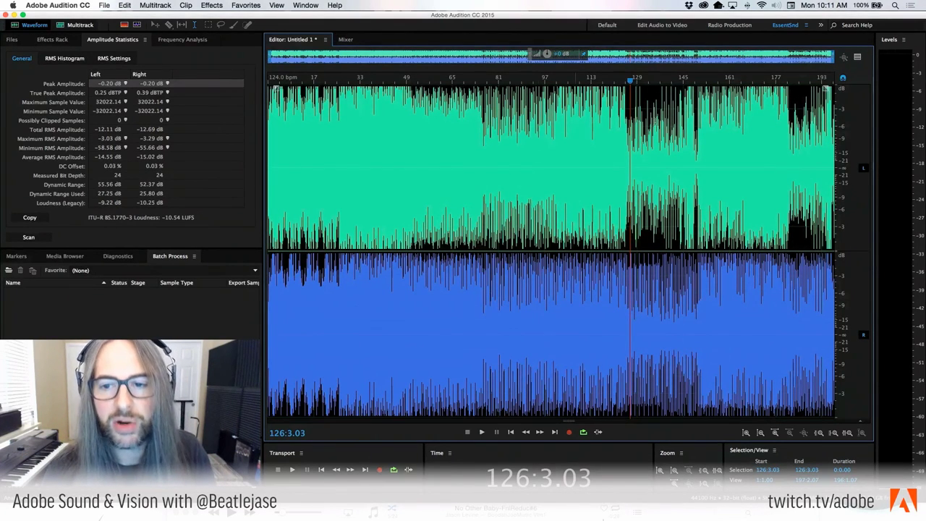
drag(627, 107, 690, 123)
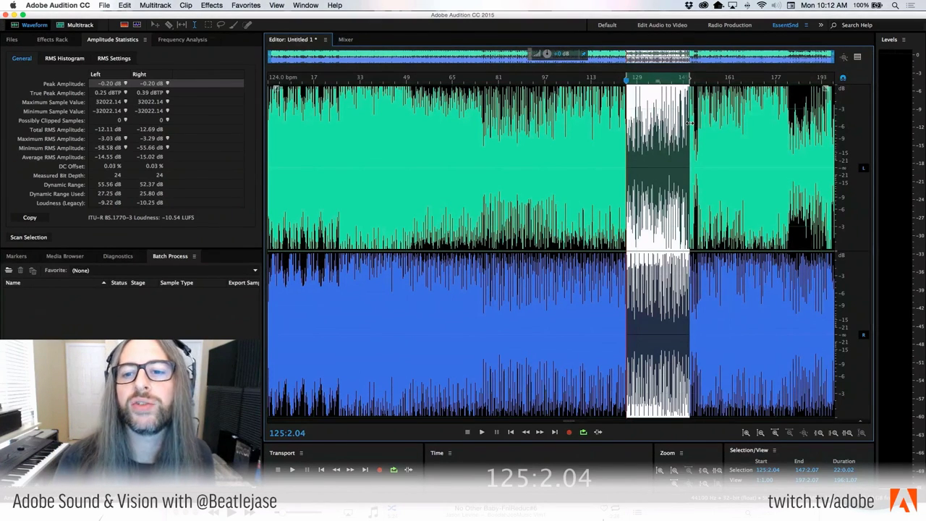
key(space)
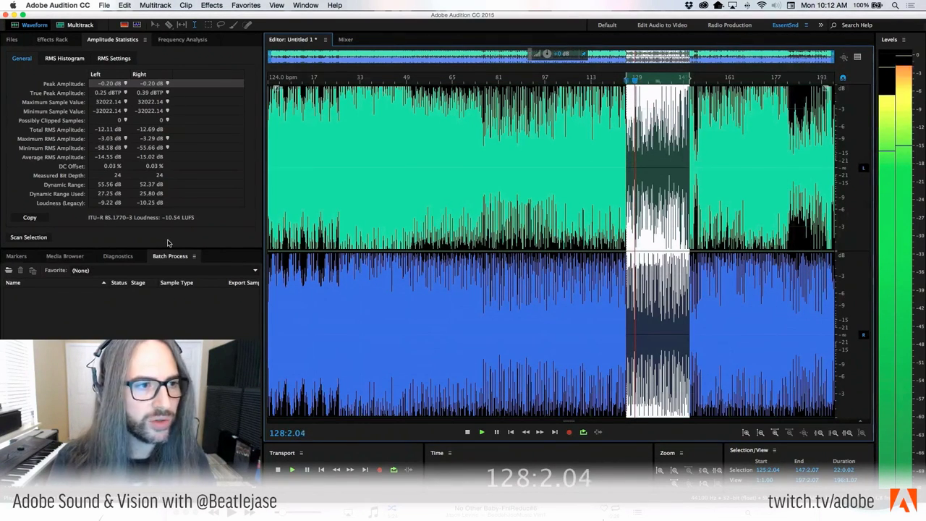
key(super+a)
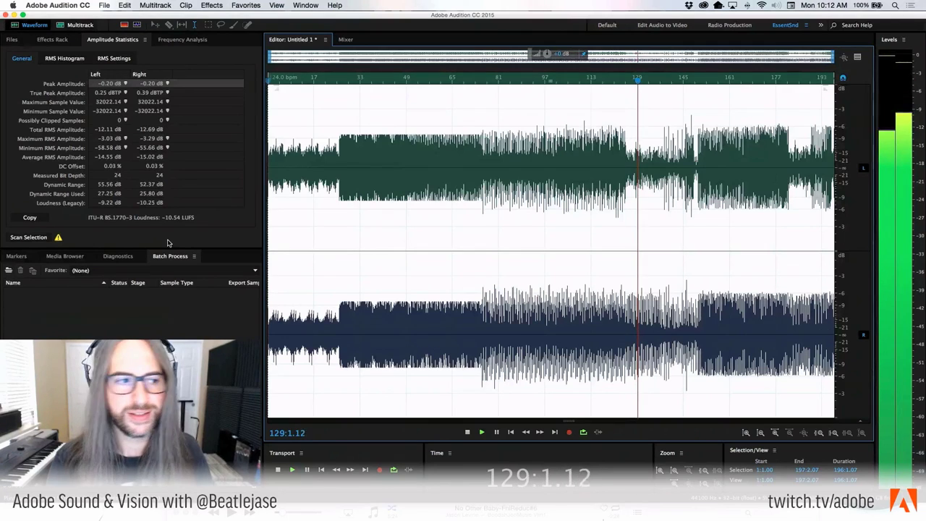
- Return to the effects rack, toggle the power of all its effects to compare the sound, and stop playback
click(52, 39)
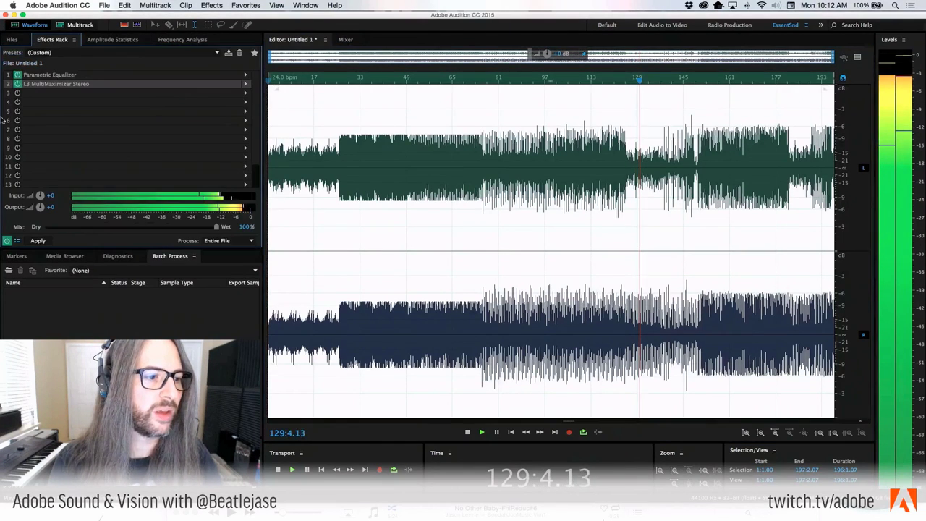
click(6, 241)
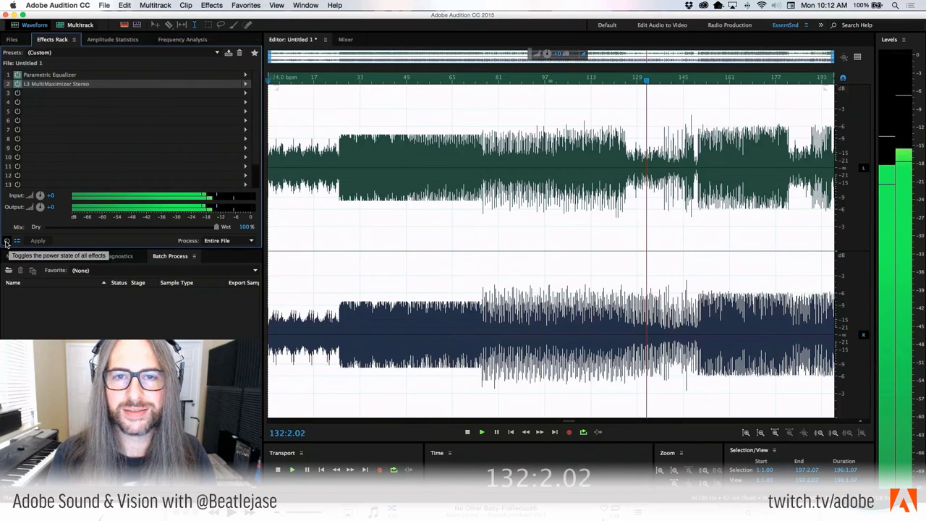
click(7, 241)
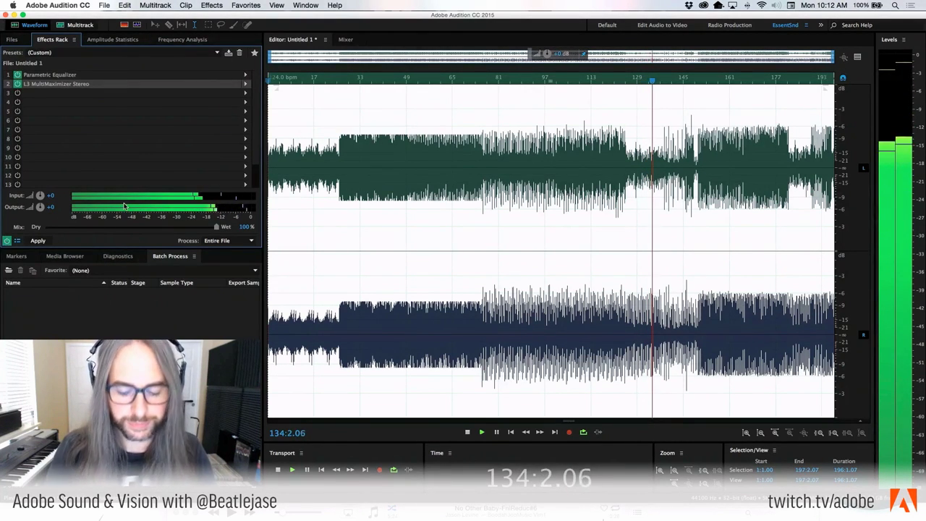
key(space)
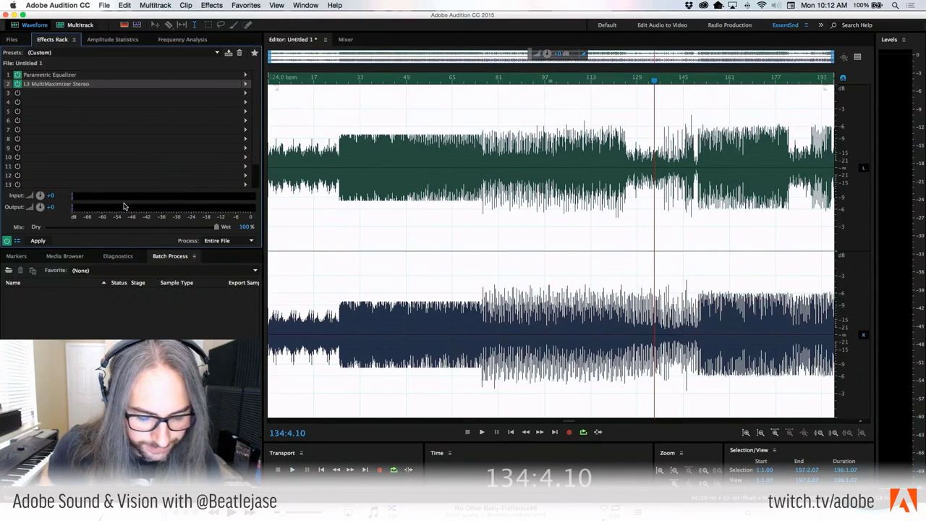
- Open the unmastered song 12 12-TheSimpleLifeNoMaster.wav from the project files in the waveform editor
click(11, 40)
scroll(84, 156, up, 3)
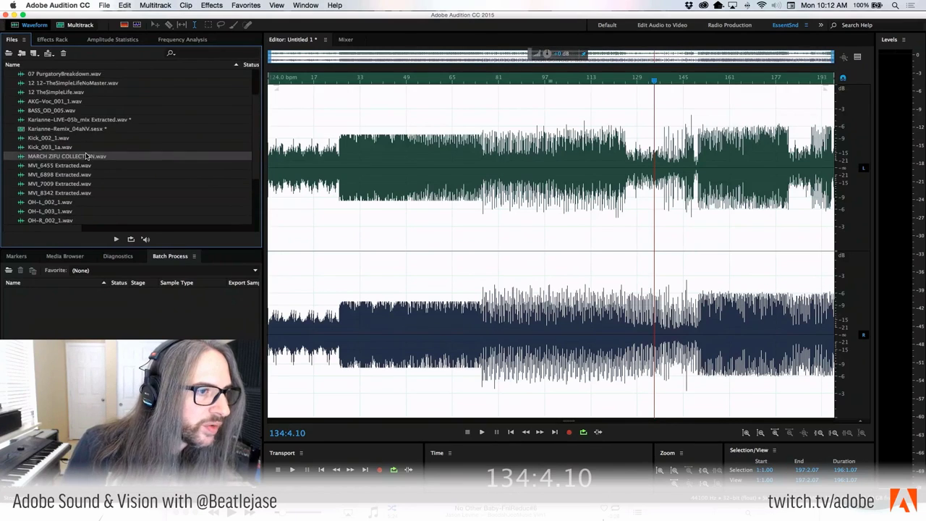
scroll(85, 156, up, 2)
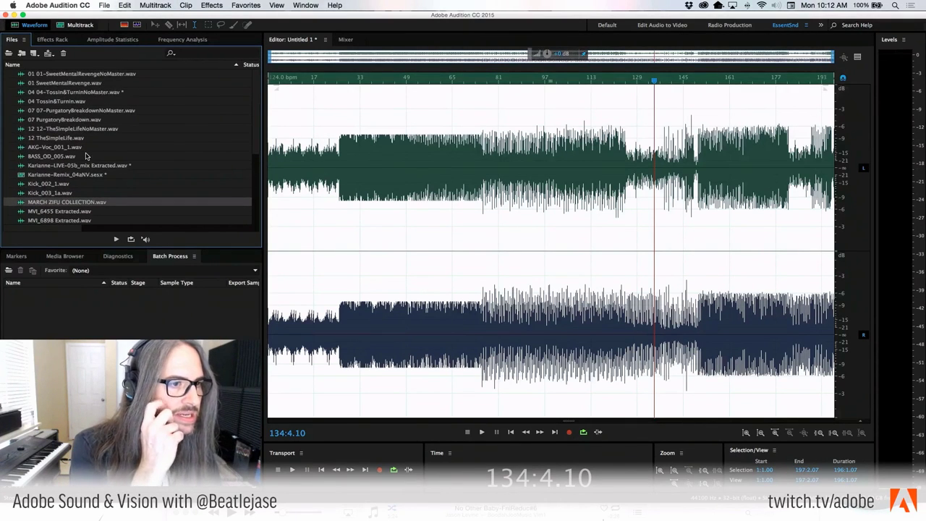
double_click(72, 129)
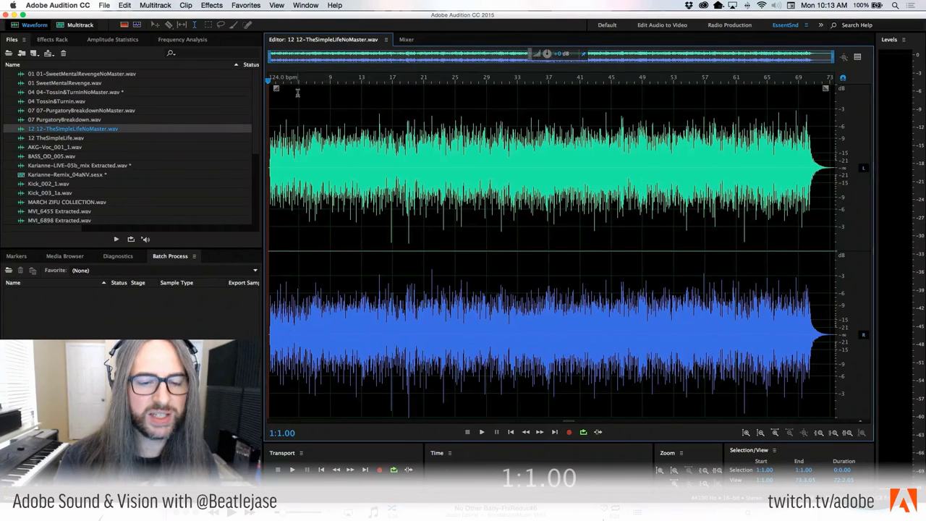
- Examine short sections of the unmastered waveform, return the playhead to the start, and play the opening before stopping
drag(376, 294, 415, 382)
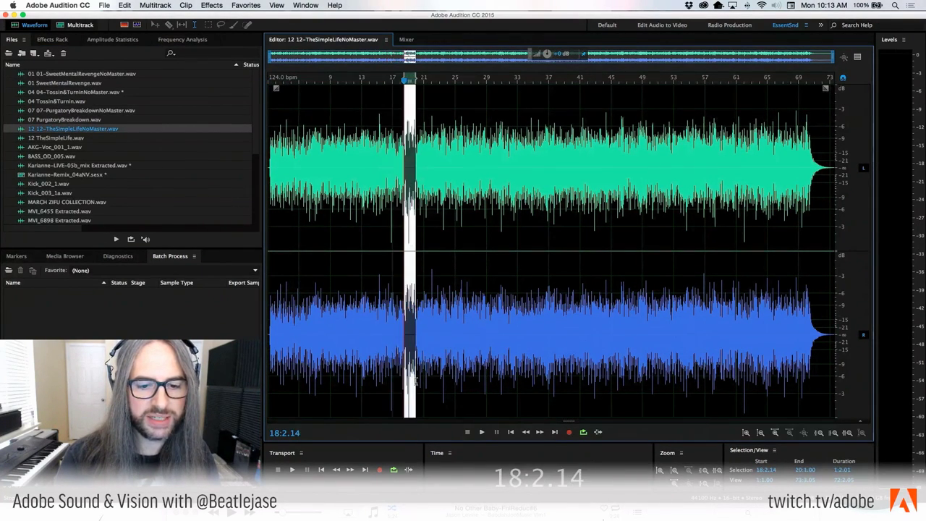
drag(428, 286, 445, 287)
click(595, 289)
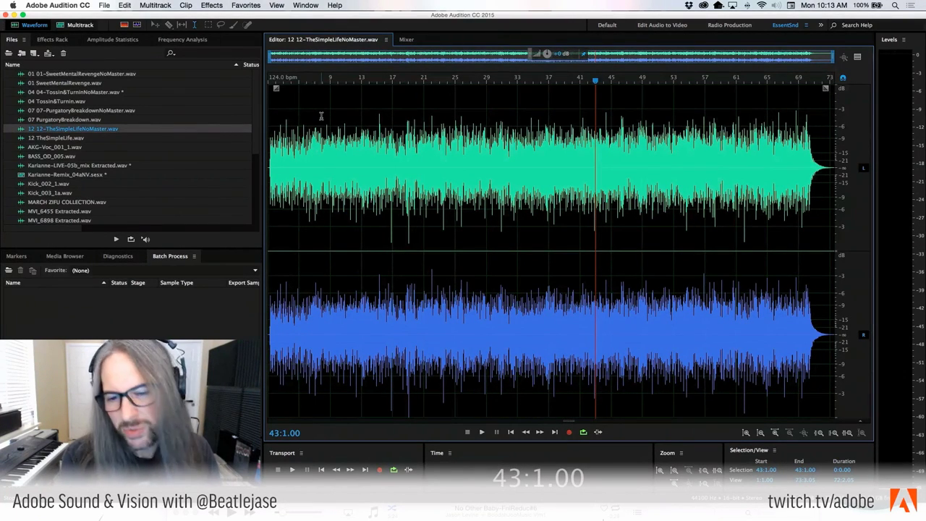
drag(305, 82, 223, 82)
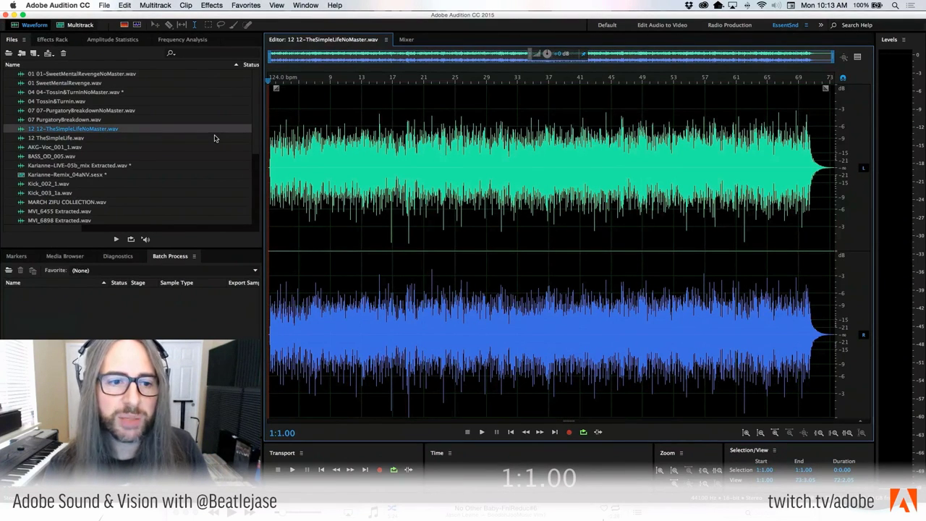
key(space)
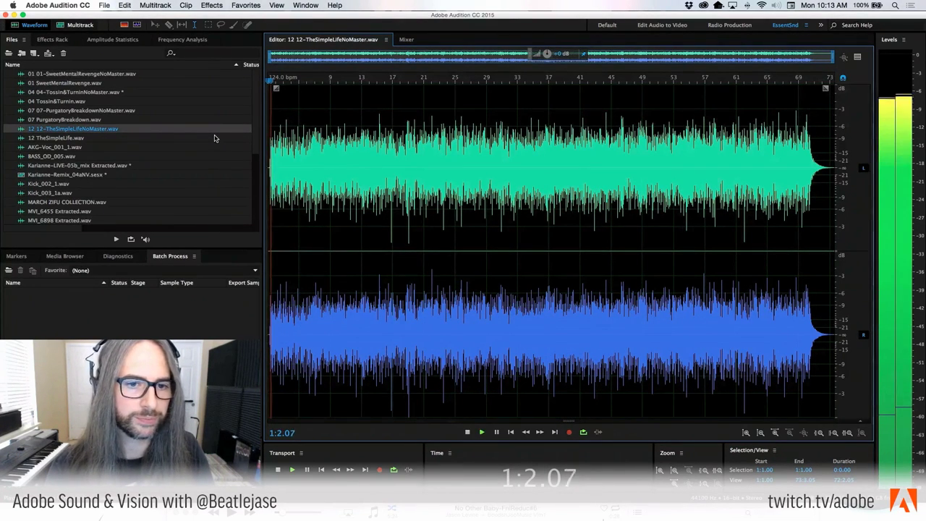
key(space)
- Open the mastered version 12 TheSimpleLife.wav and play it from the beginning for comparison
click(22, 138)
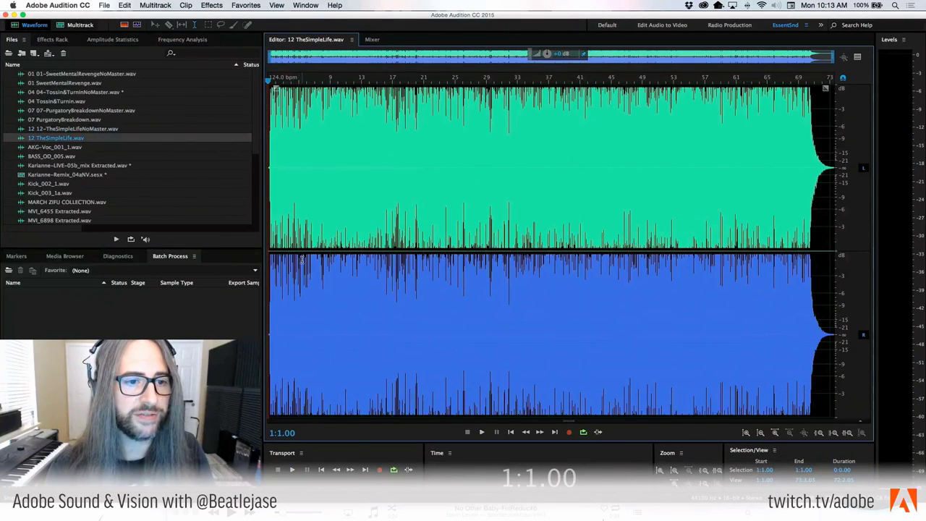
key(space)
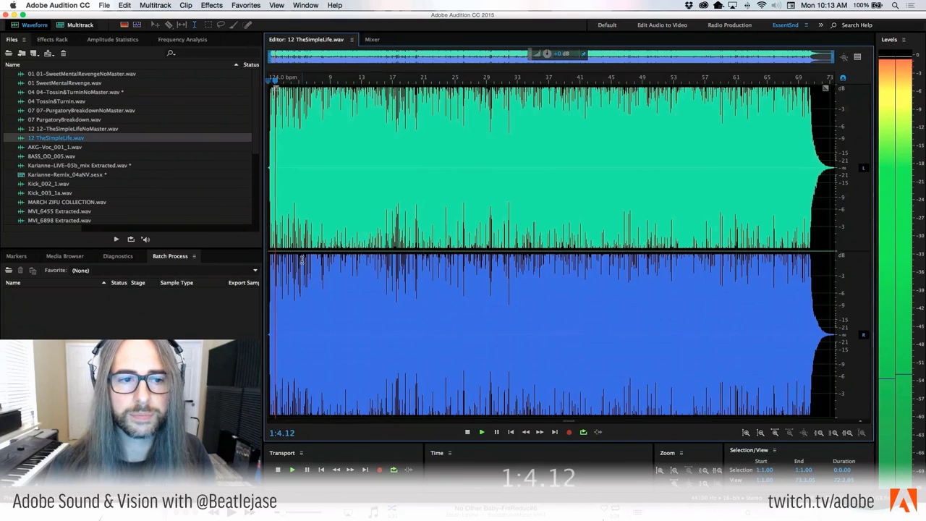